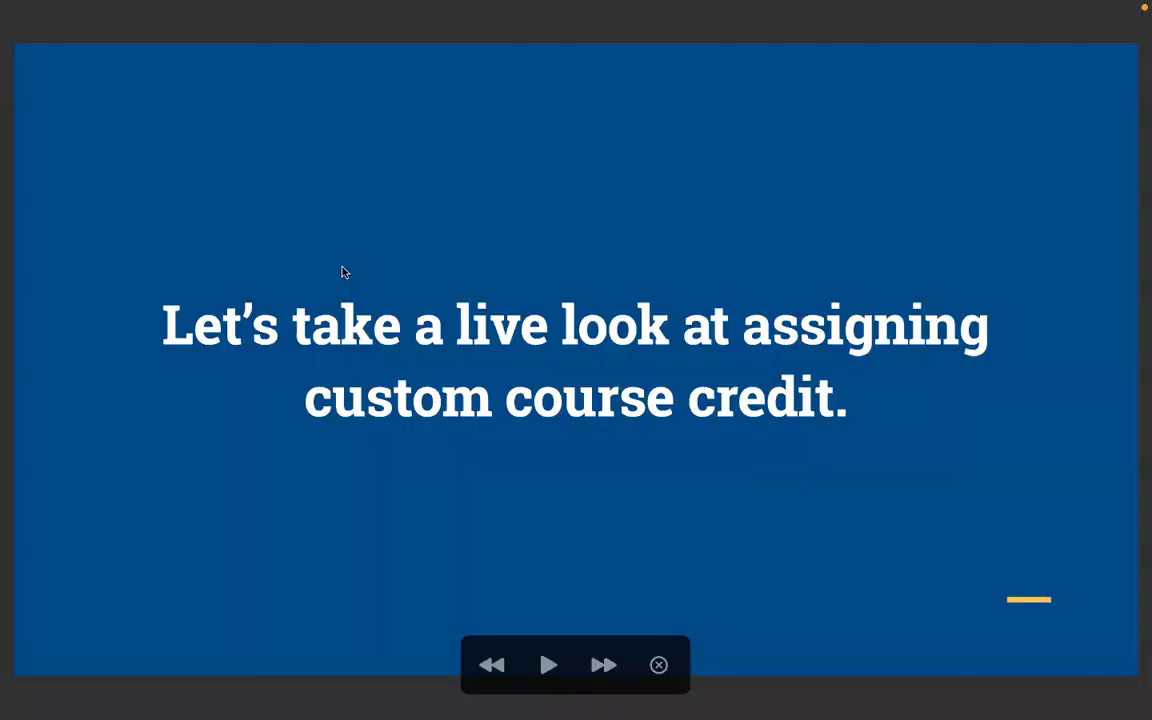
- Leave the slideshow, switch to JMC in Chrome, and open the student Edit Schedules page from Home
key("Escape")
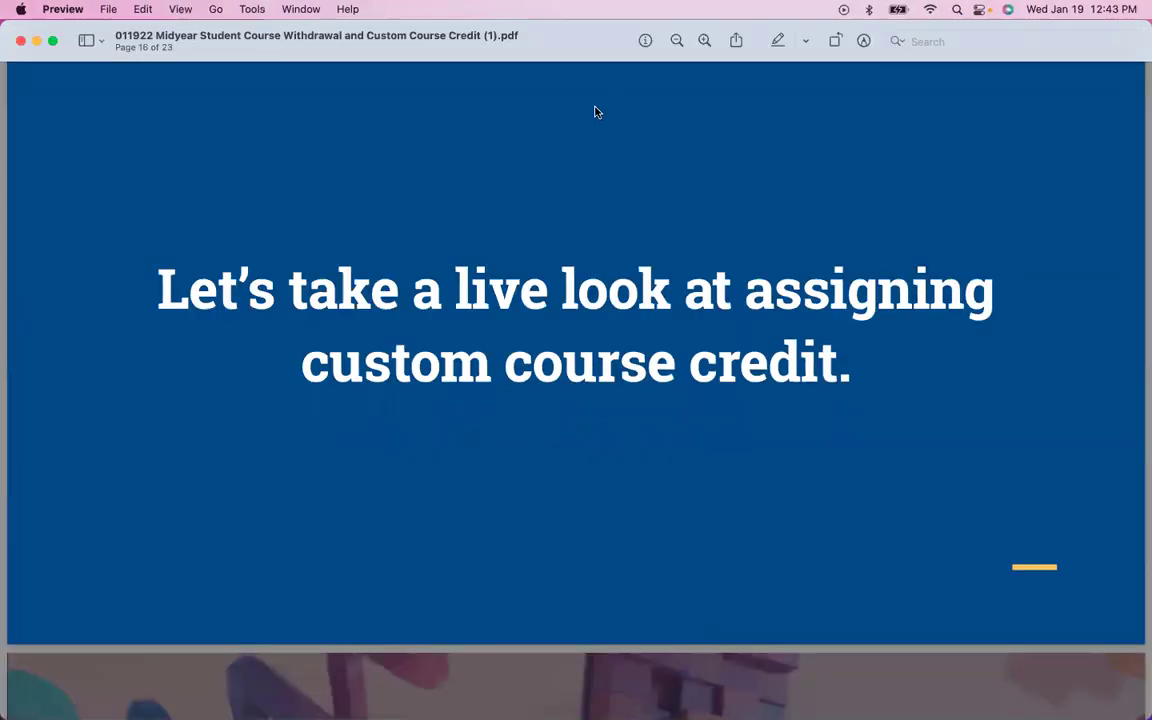
left_click_drag(1108, 33, 1088, 112)
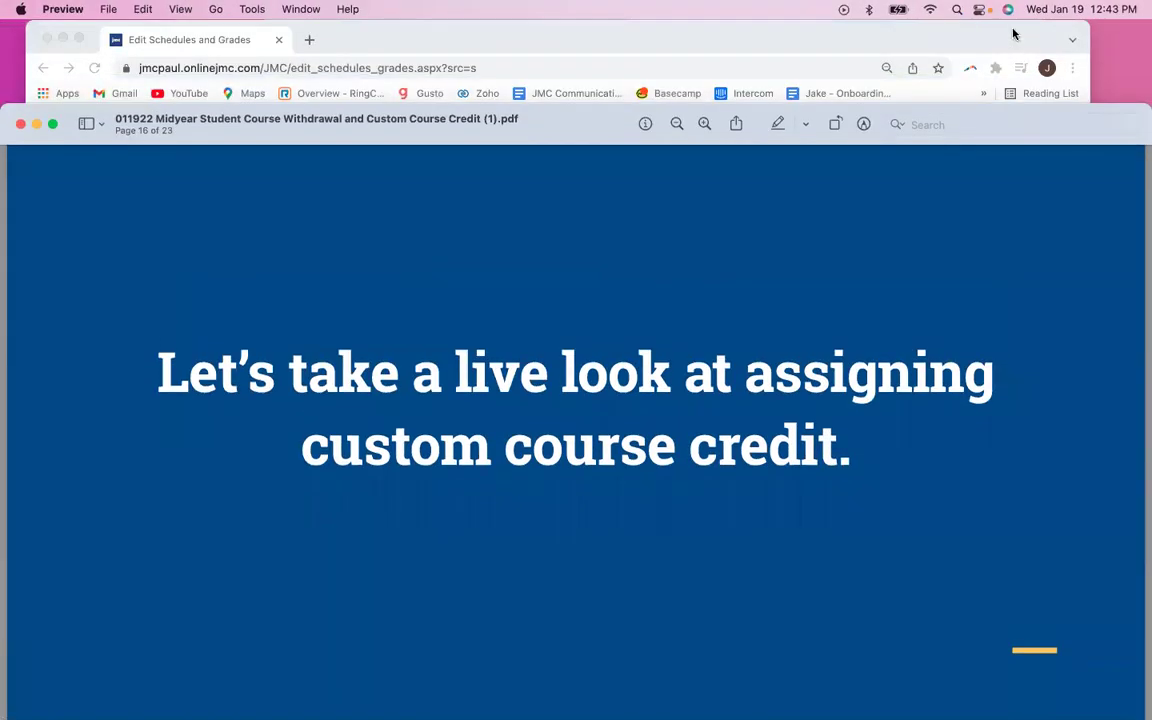
left_click(1020, 43)
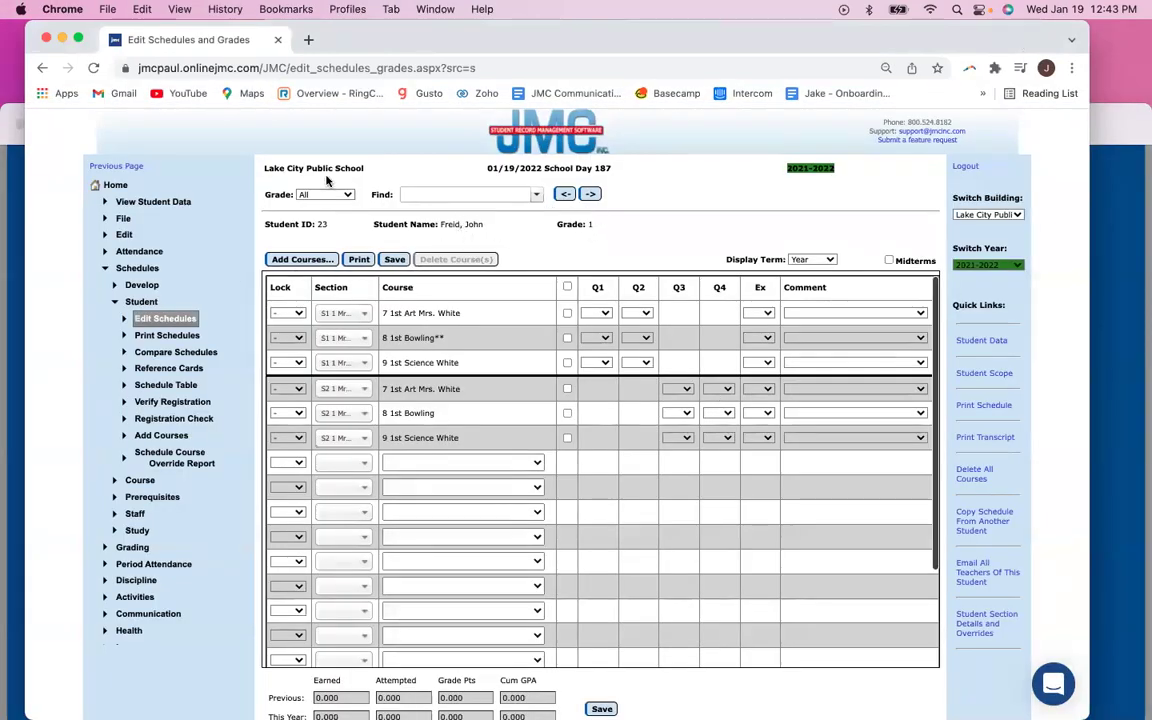
left_click(108, 187)
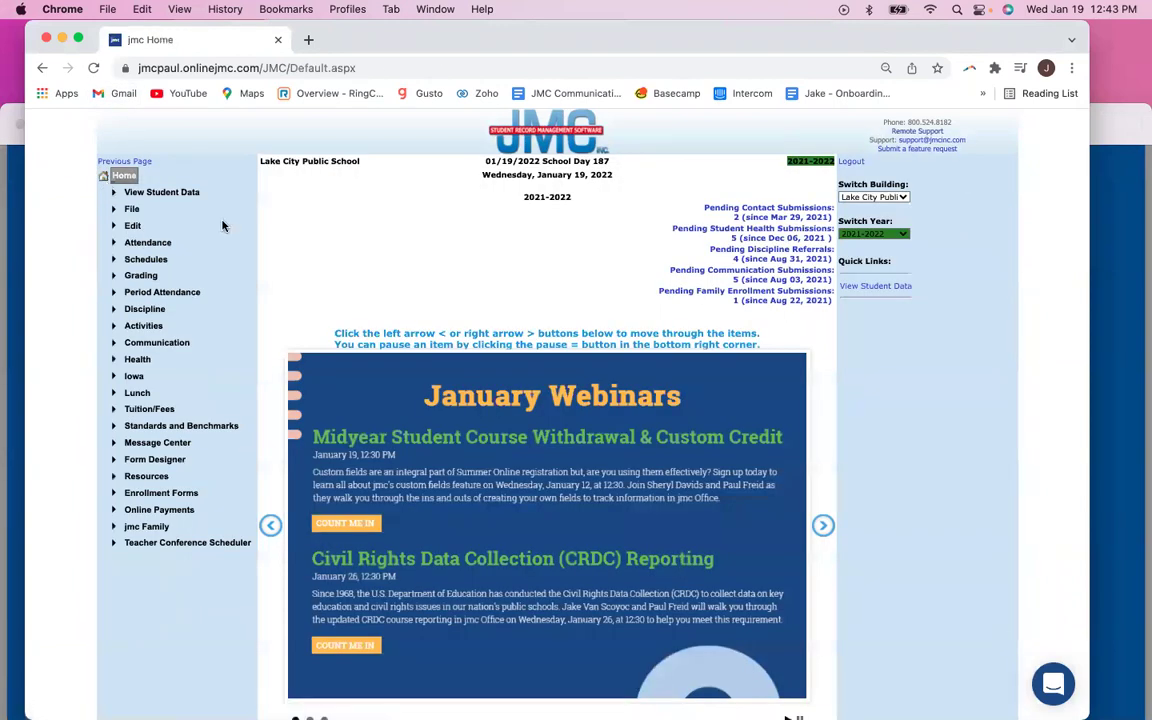
left_click(148, 259)
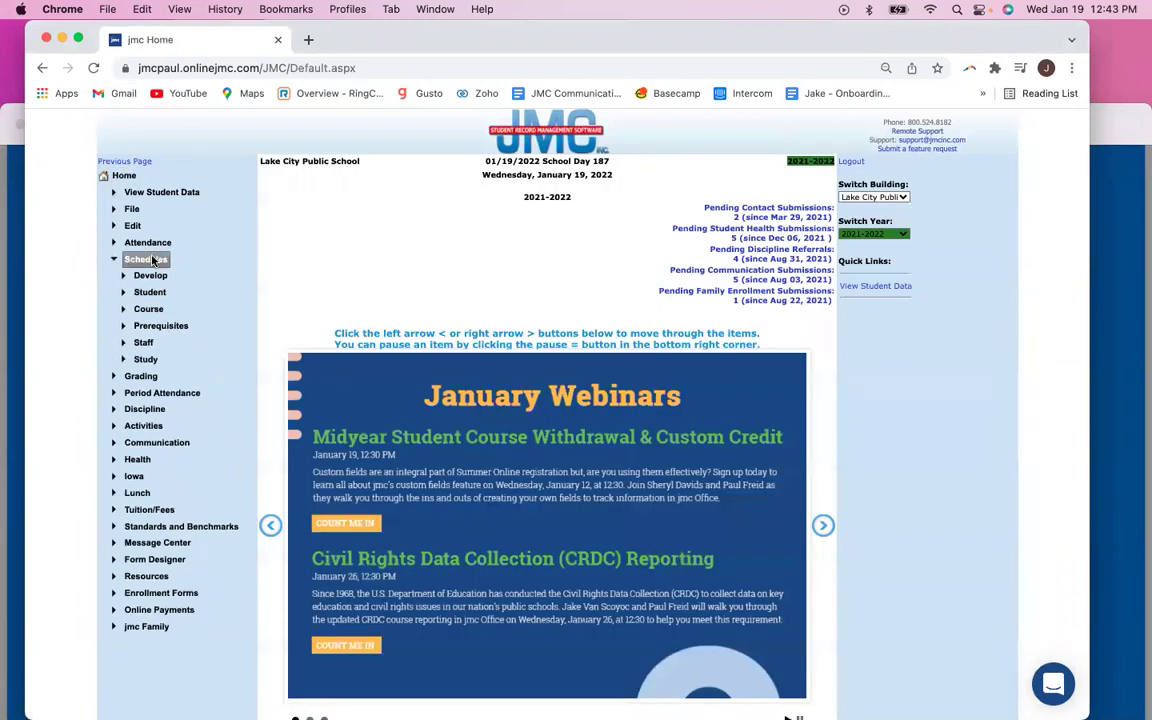
left_click(150, 292)
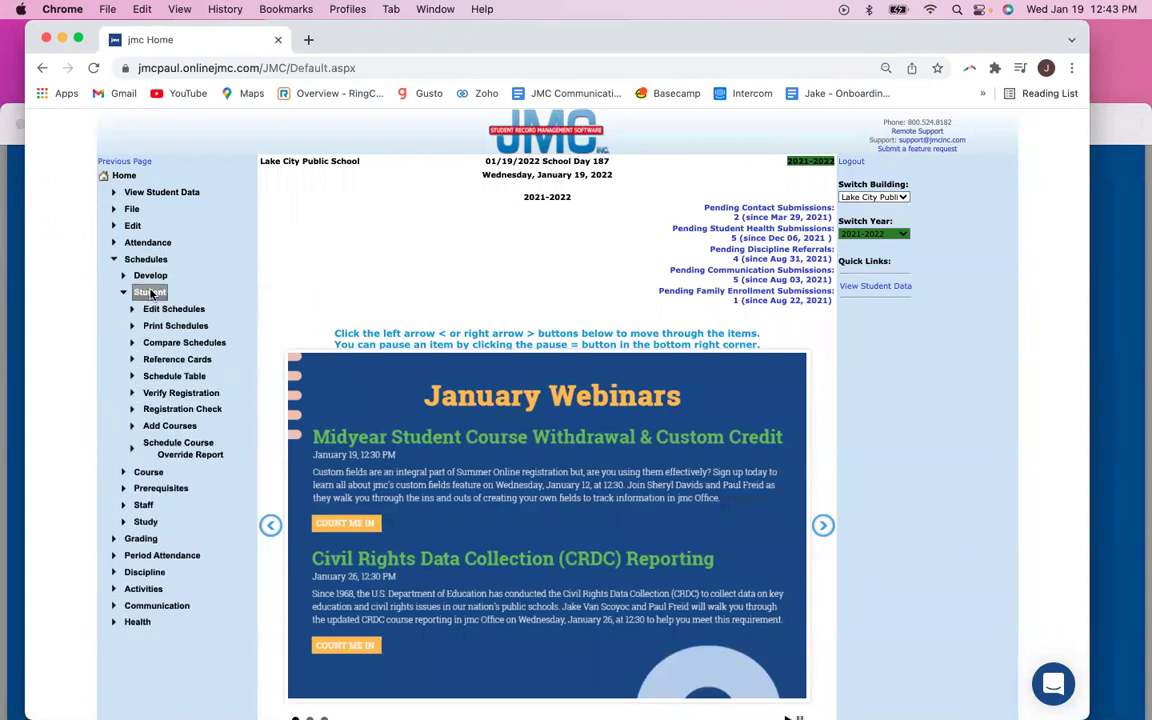
left_click(173, 310)
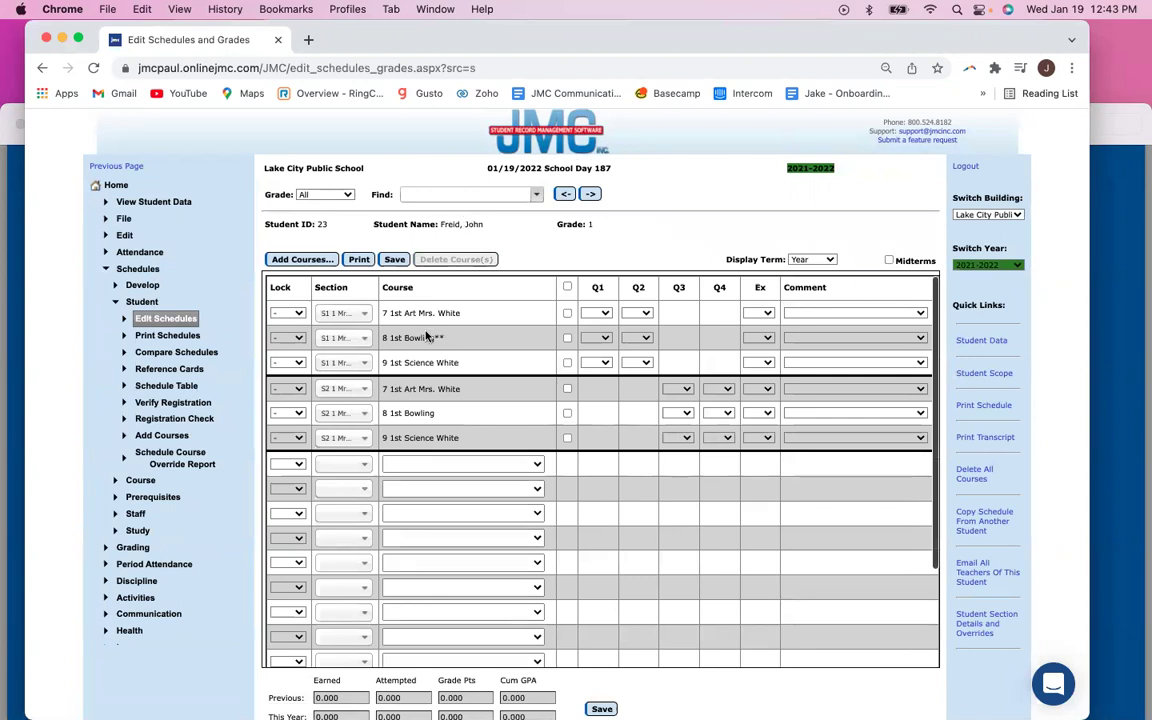
- Set the Q1 grade for the first-semester 8 1st Bowling course to B
left_click(605, 339)
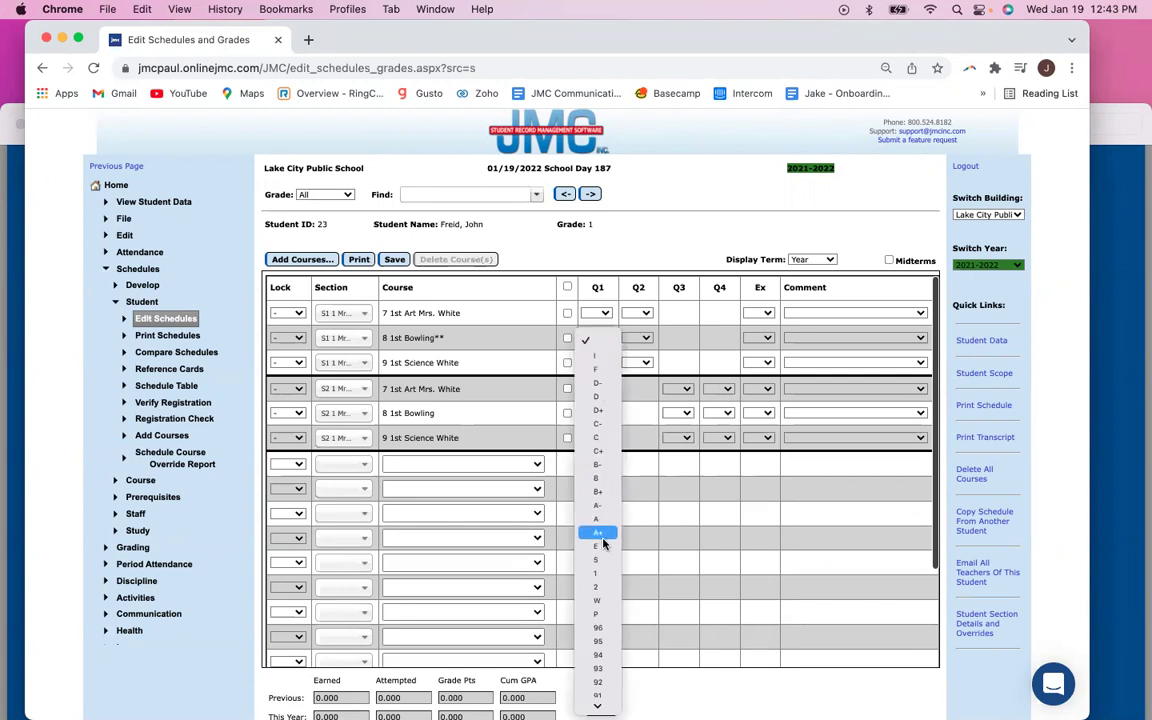
left_click(598, 490)
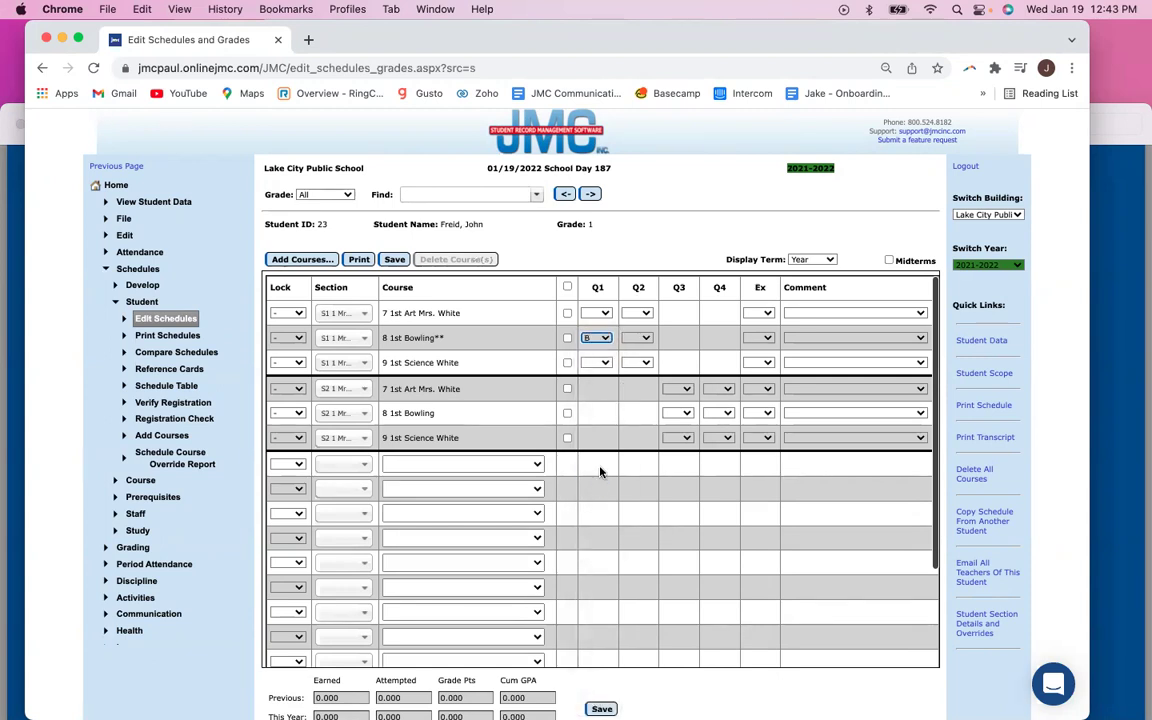
- In Student Section Details and Overrides, set credits earned and credits attempted for 8 1st Bowling S1 P1 to .5 and accept the withdrawal notice
left_click(981, 634)
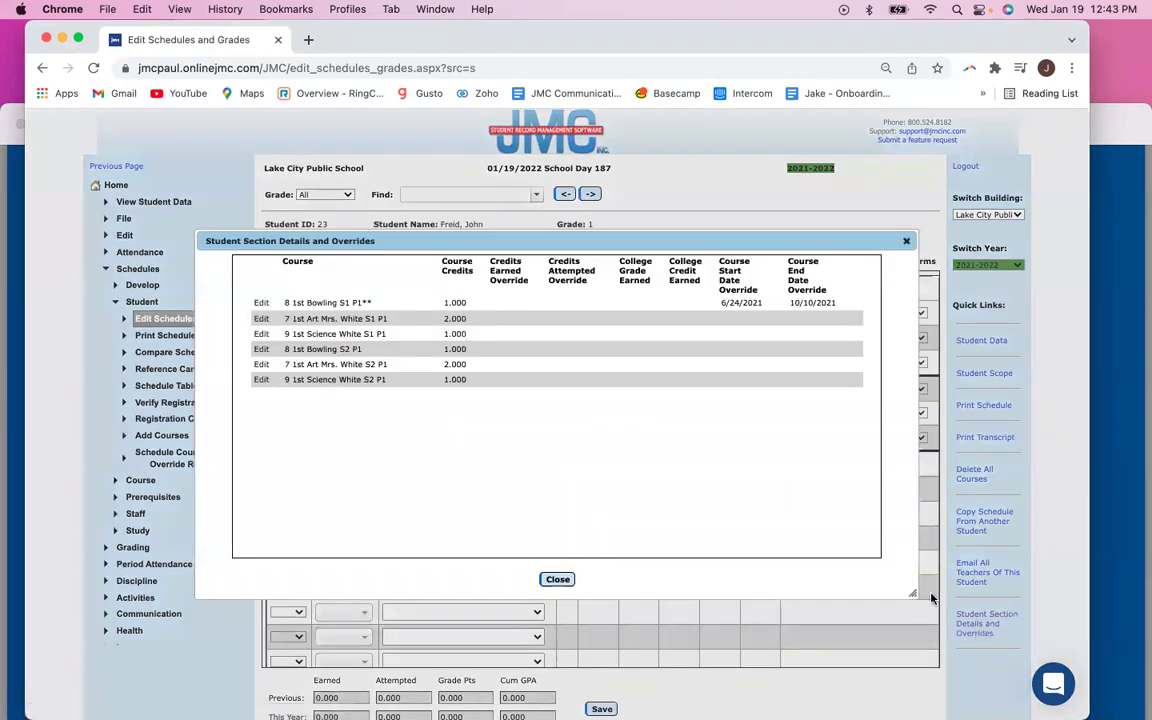
left_click(260, 303)
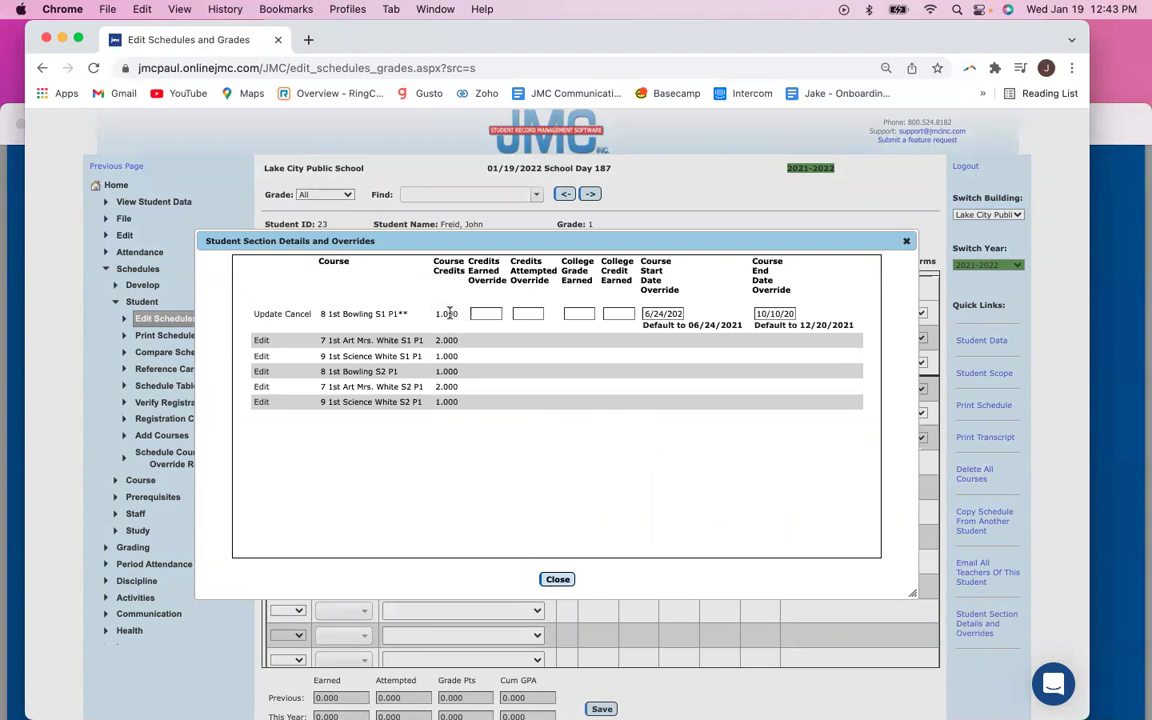
left_click(489, 315)
type(".5")
left_click(521, 315)
type(".5")
left_click(268, 315)
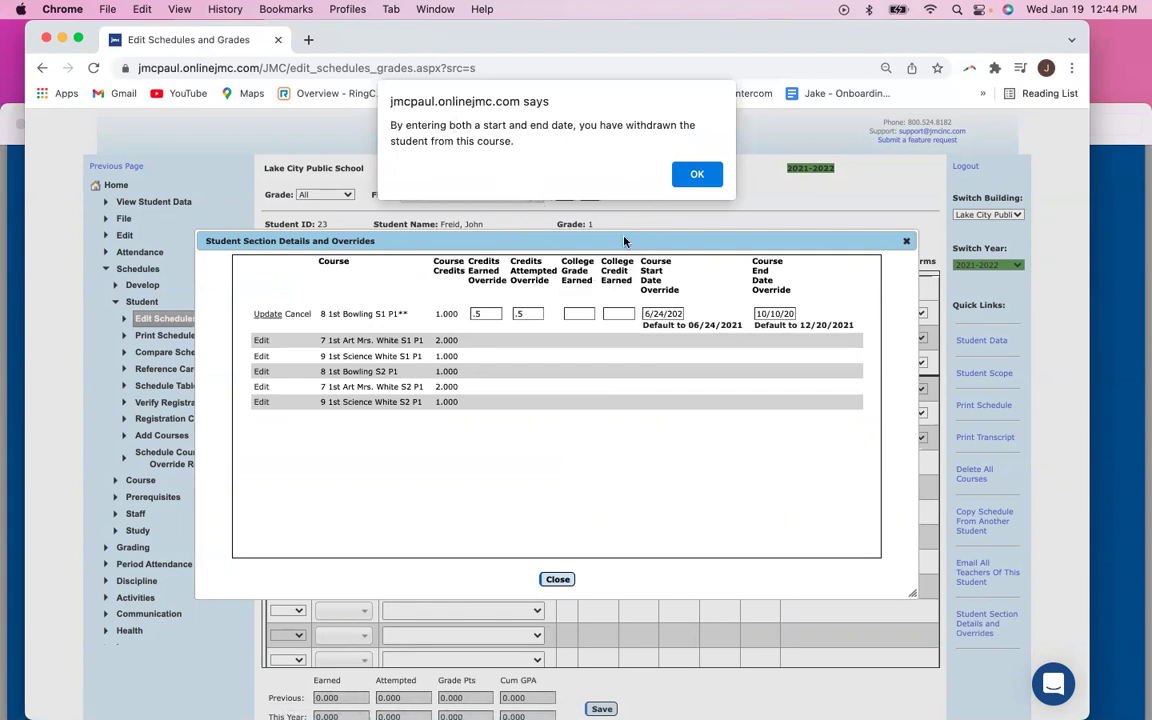
left_click(694, 175)
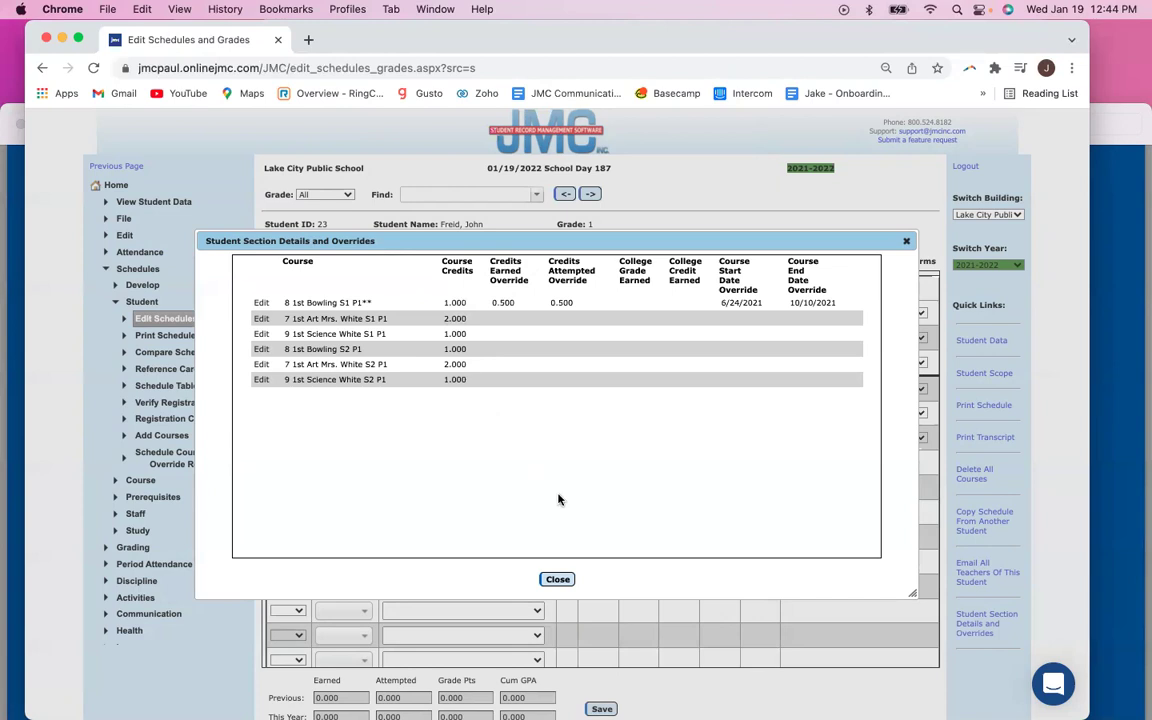
left_click(564, 580)
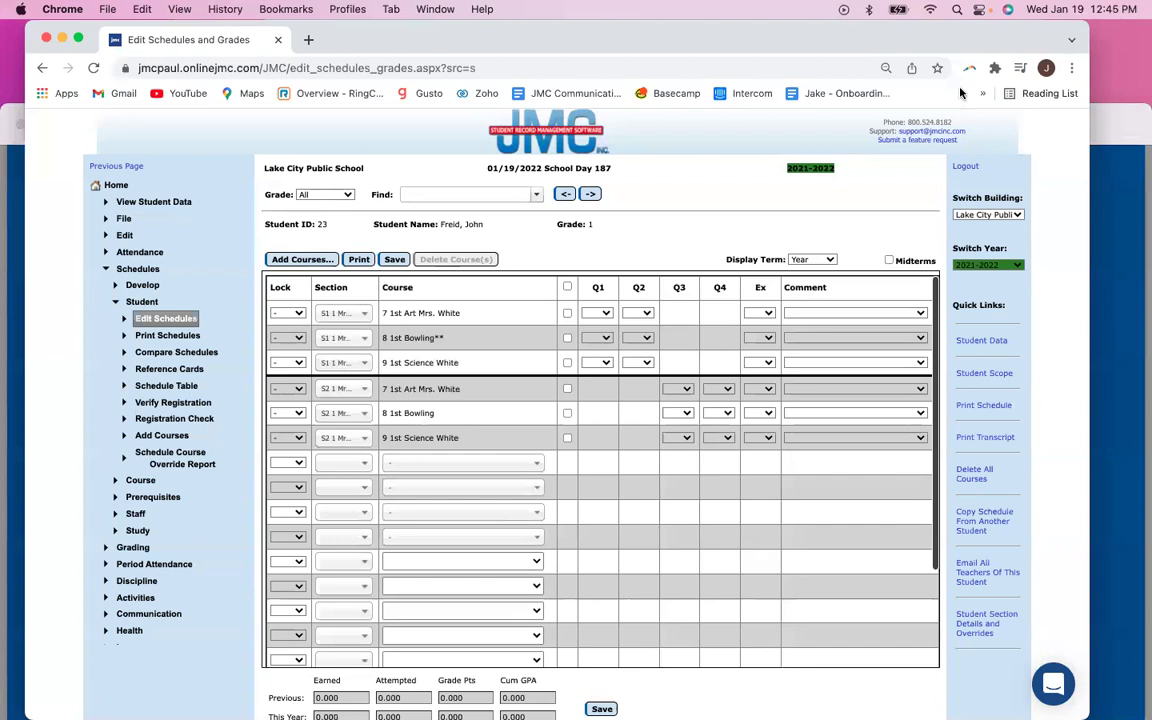
- Check which teacher is assigned to the first-semester 8 1st Bowling section
left_click_drag(980, 45, 962, 90)
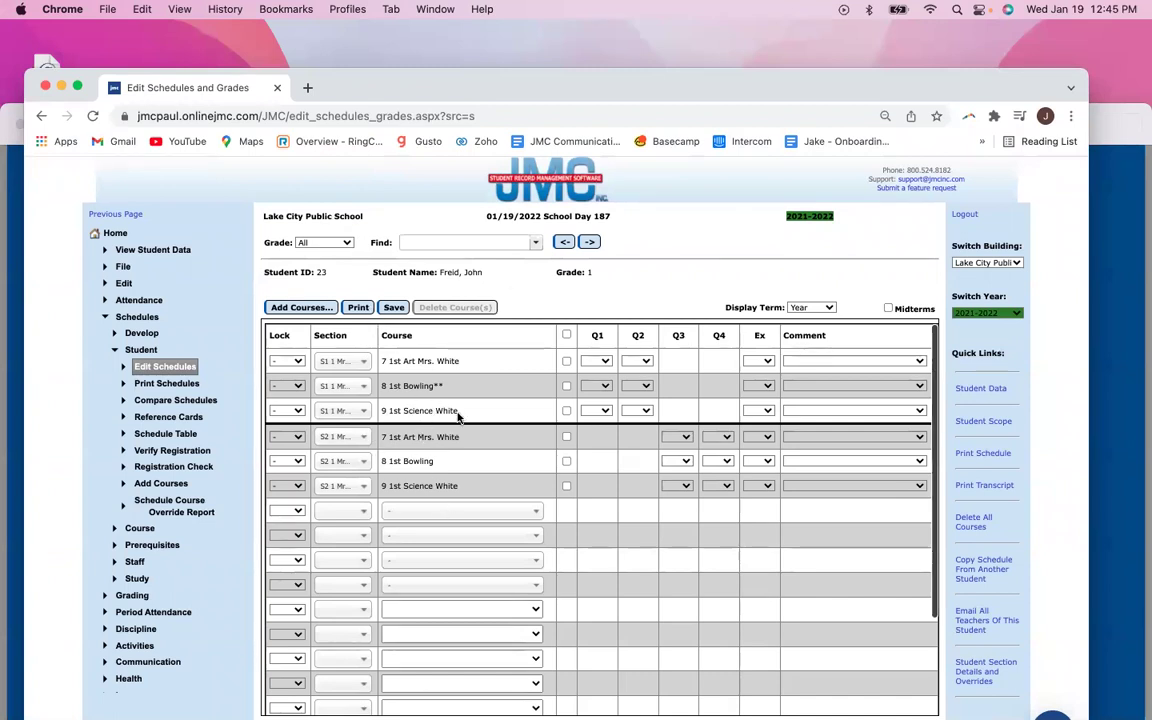
left_click(334, 390)
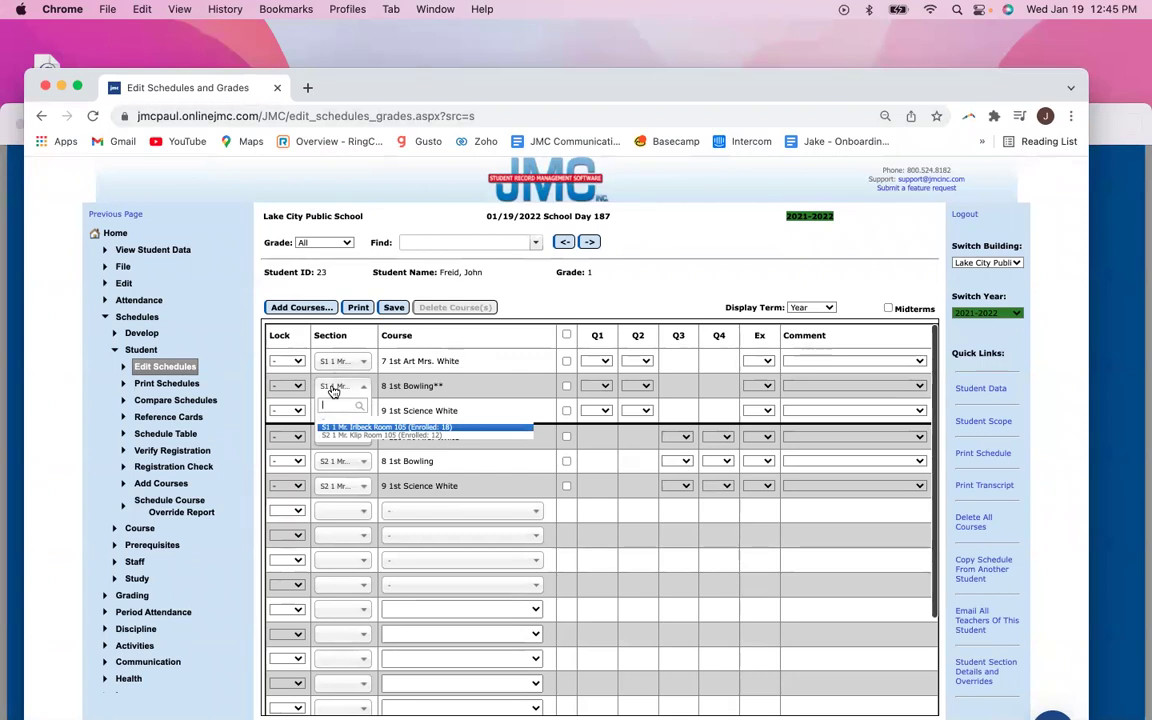
left_click(334, 390)
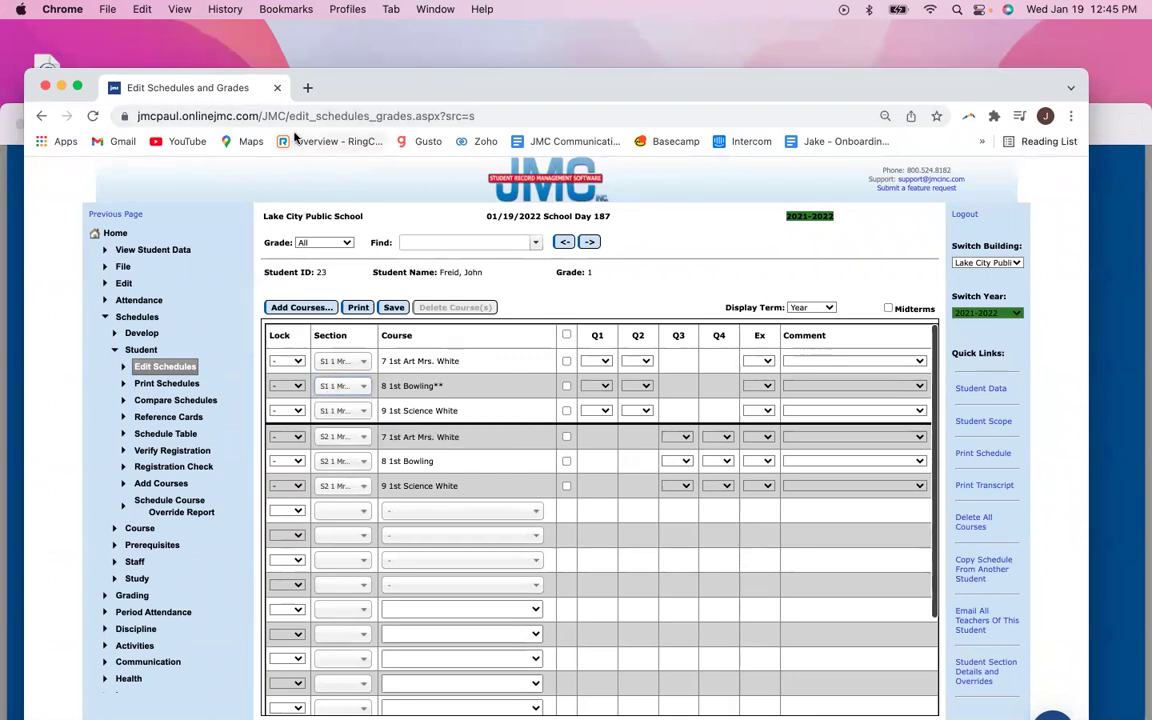
- Open jmcpaul.onlinejmc.com in a new tab and go to the Teachers login page
left_click(307, 87)
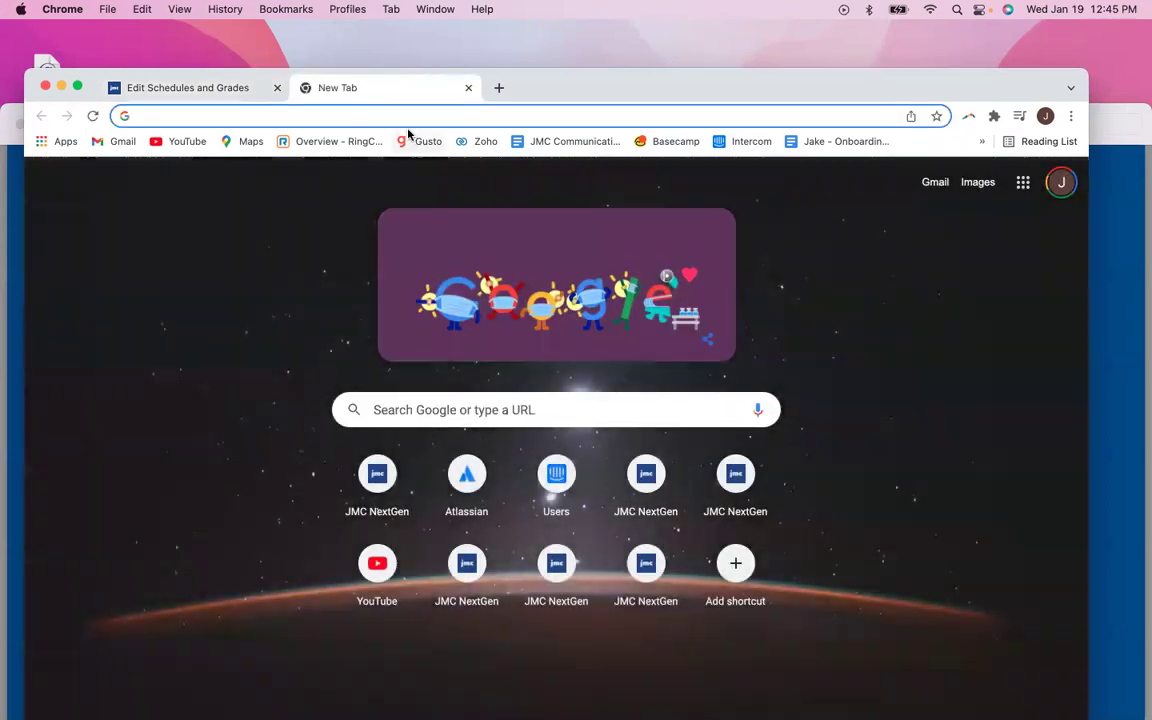
type("p")
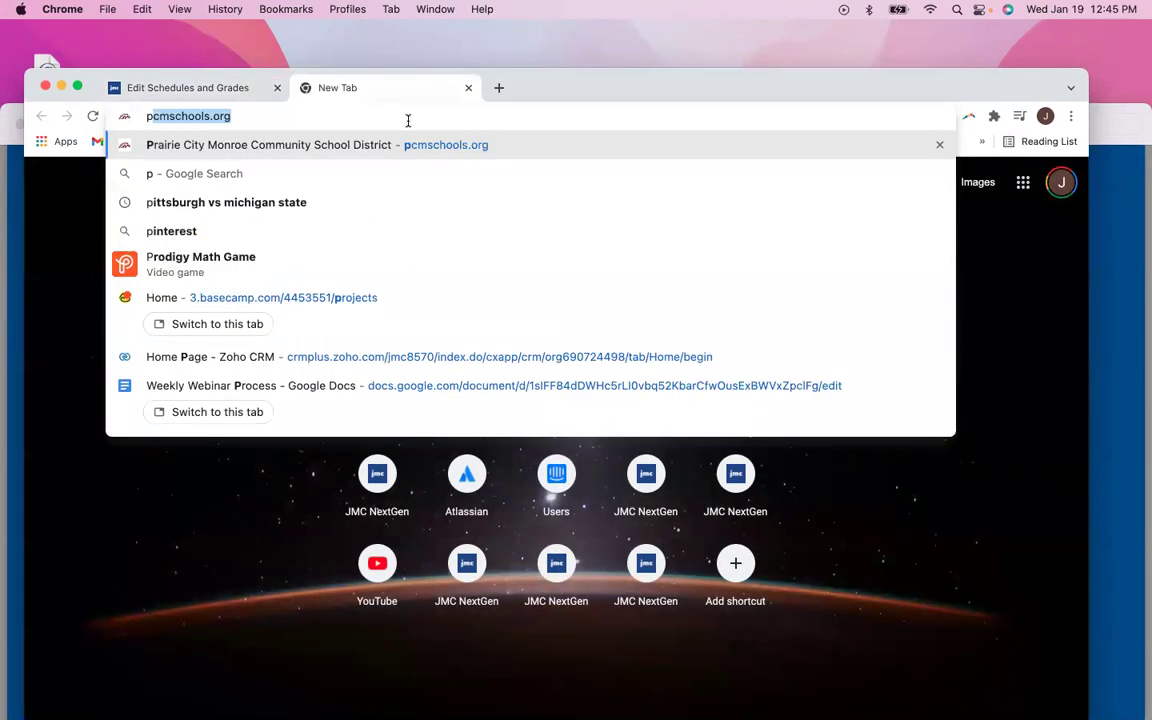
type("au")
key("BackSpace")
key("BackSpace")
key("BackSpace")
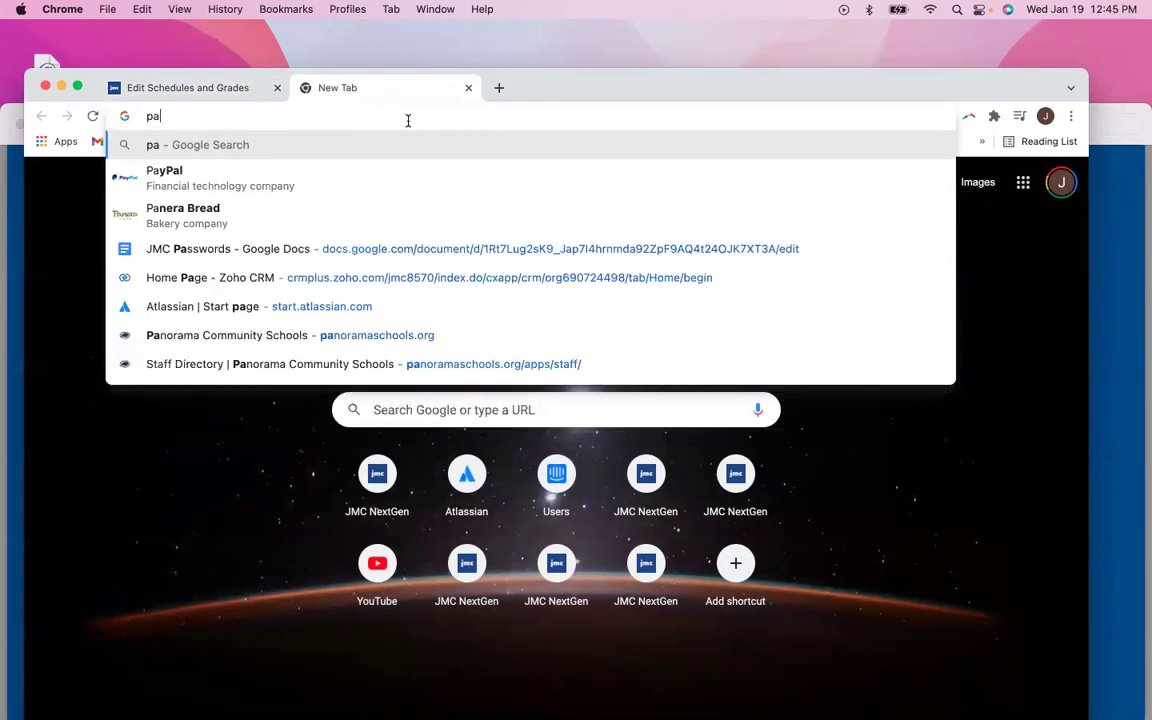
type("jmc")
key("Return")
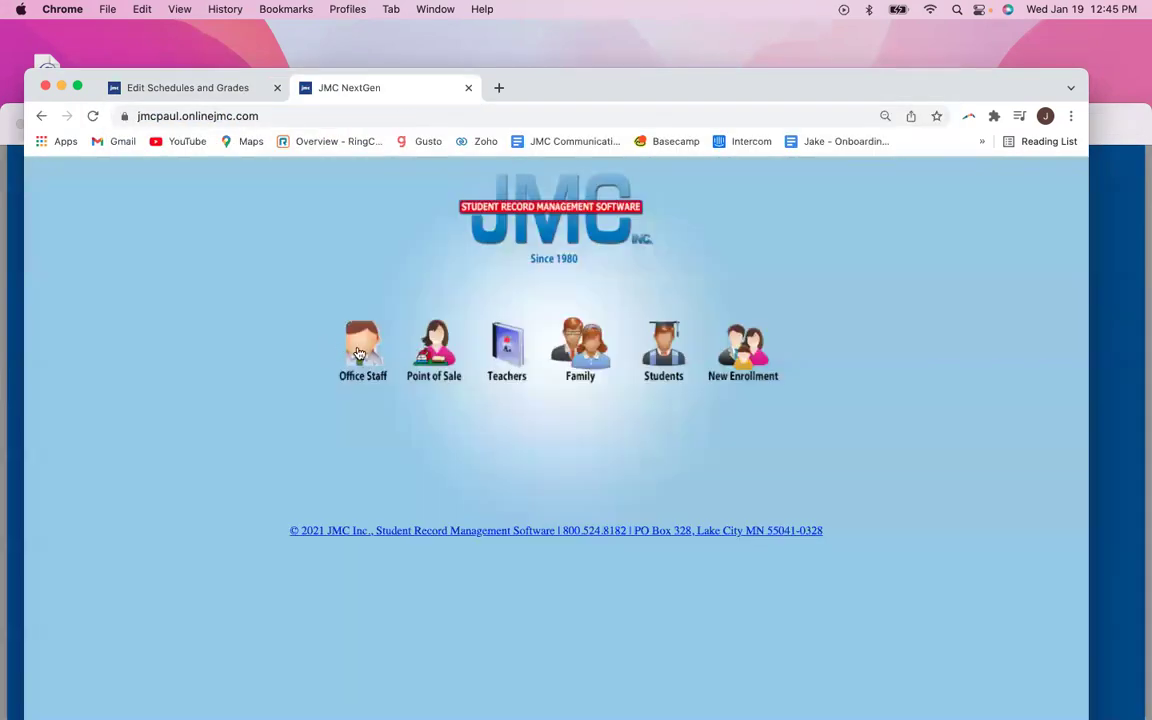
left_click(515, 350)
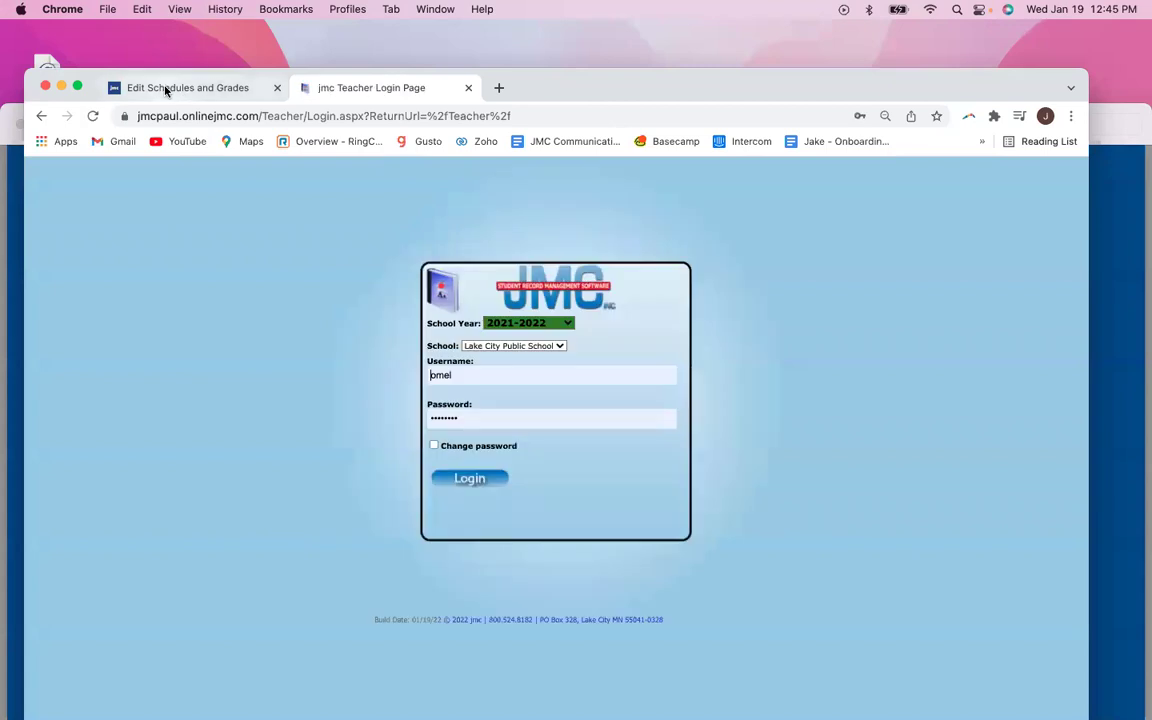
- Open the staff Teachers page separately from the schedule and find the record of the first-semester Bowling teacher
left_click(165, 88)
left_click(138, 300)
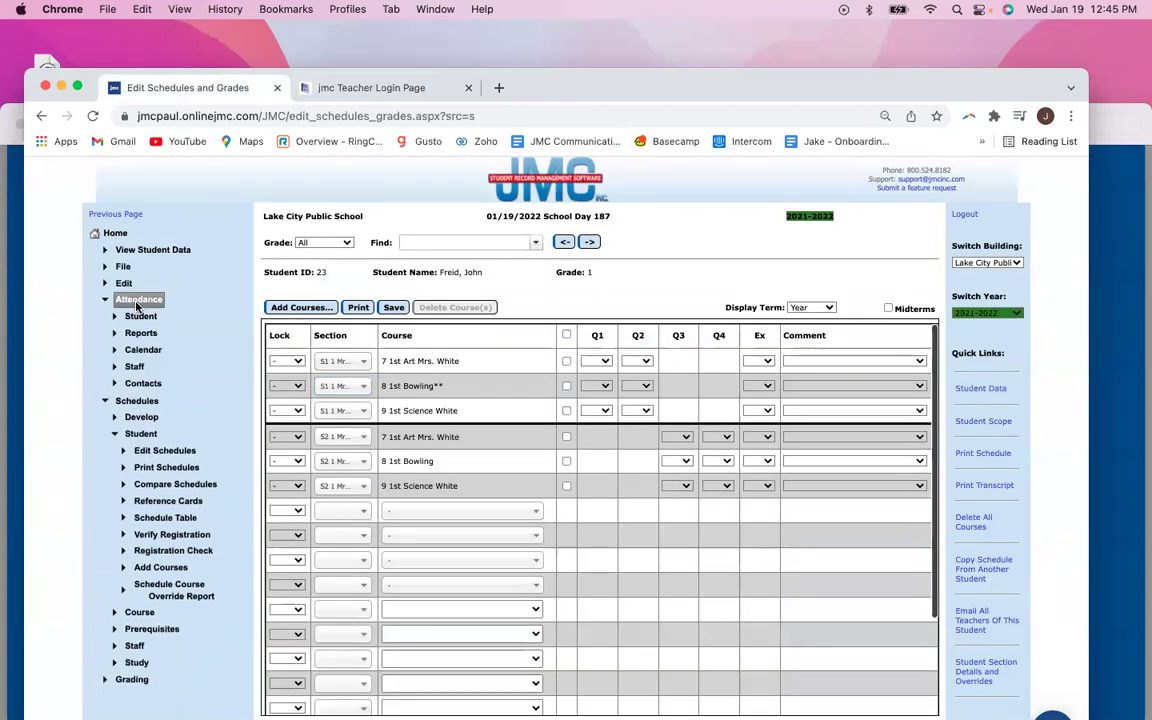
left_click(137, 366)
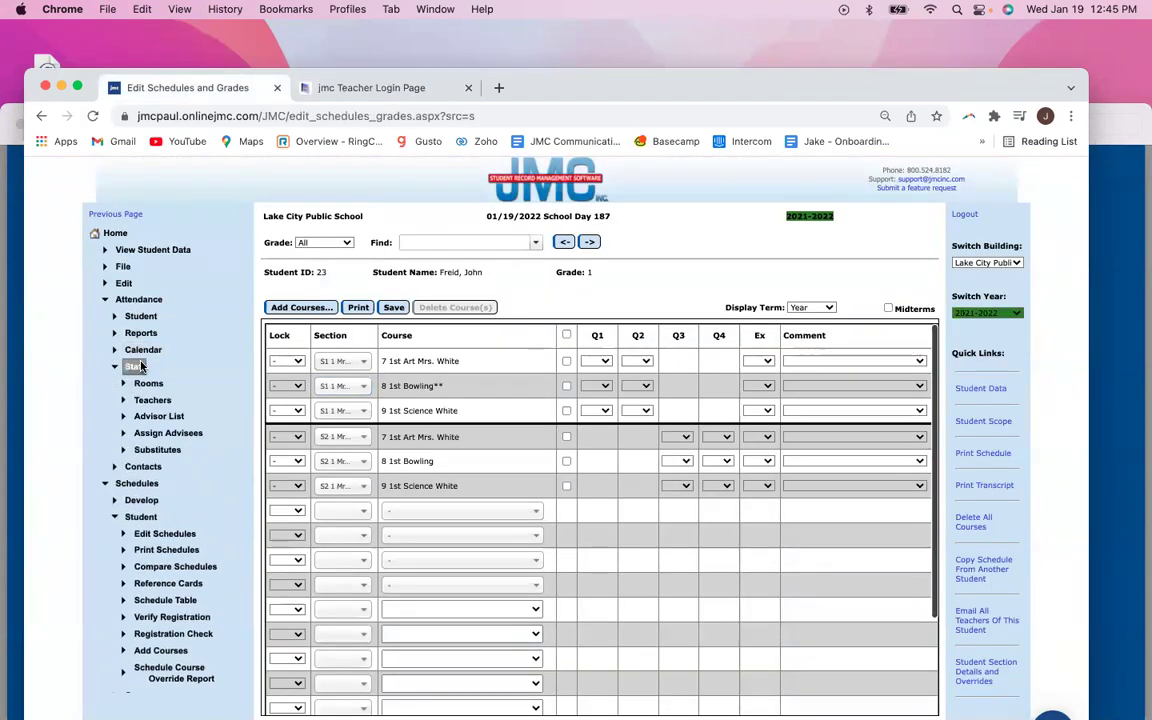
right_click(165, 400)
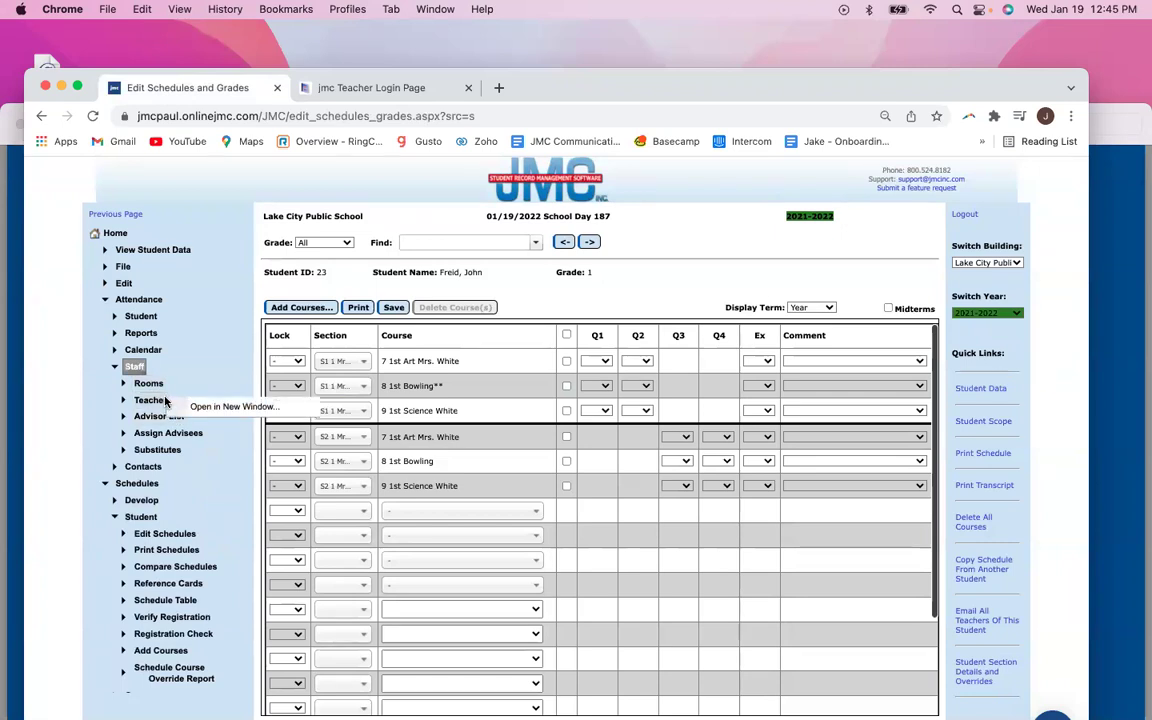
left_click(233, 406)
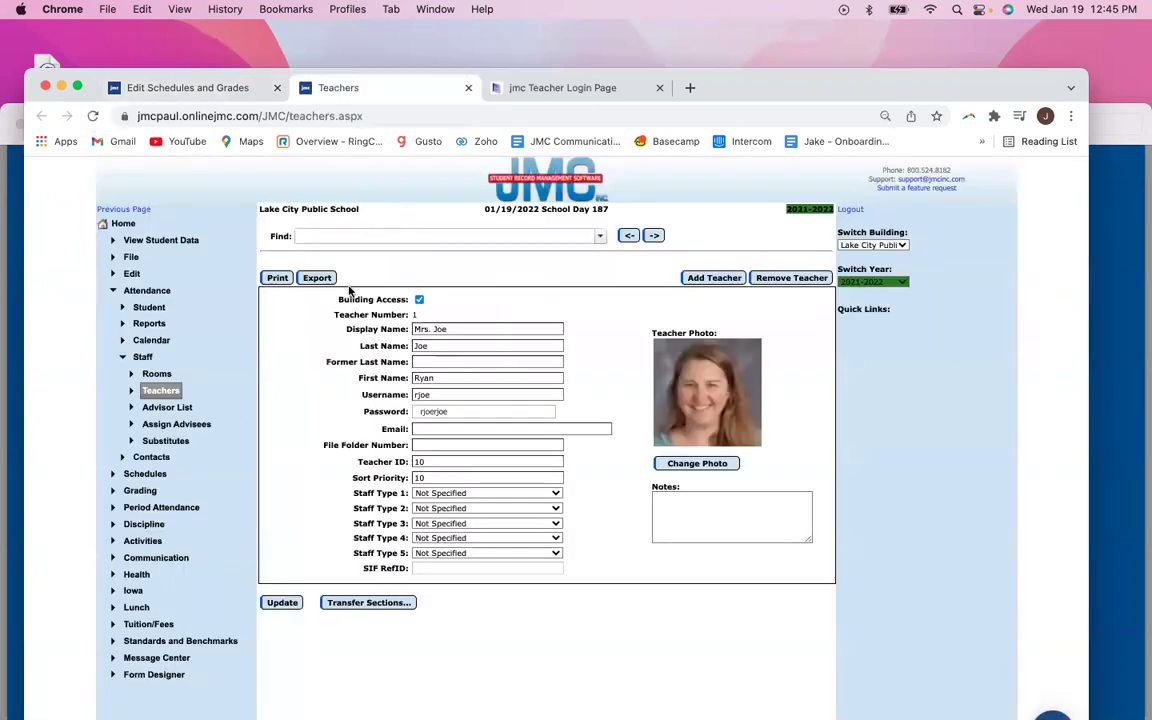
left_click(429, 236)
type("Ir")
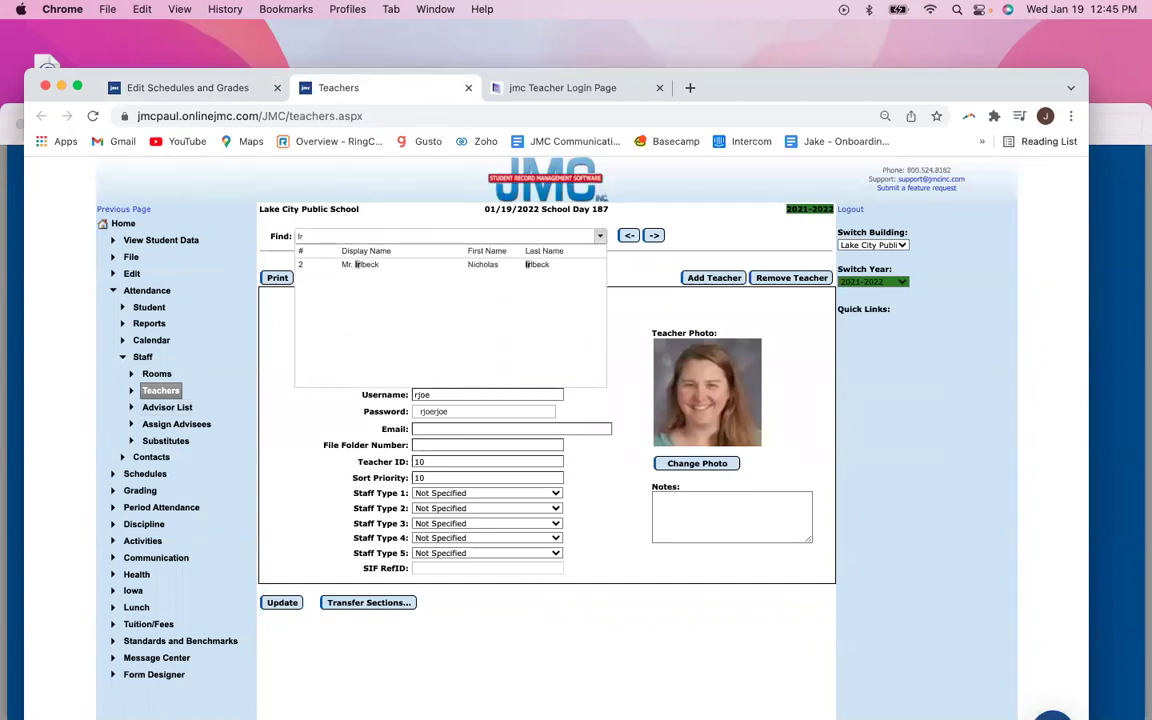
left_click(350, 262)
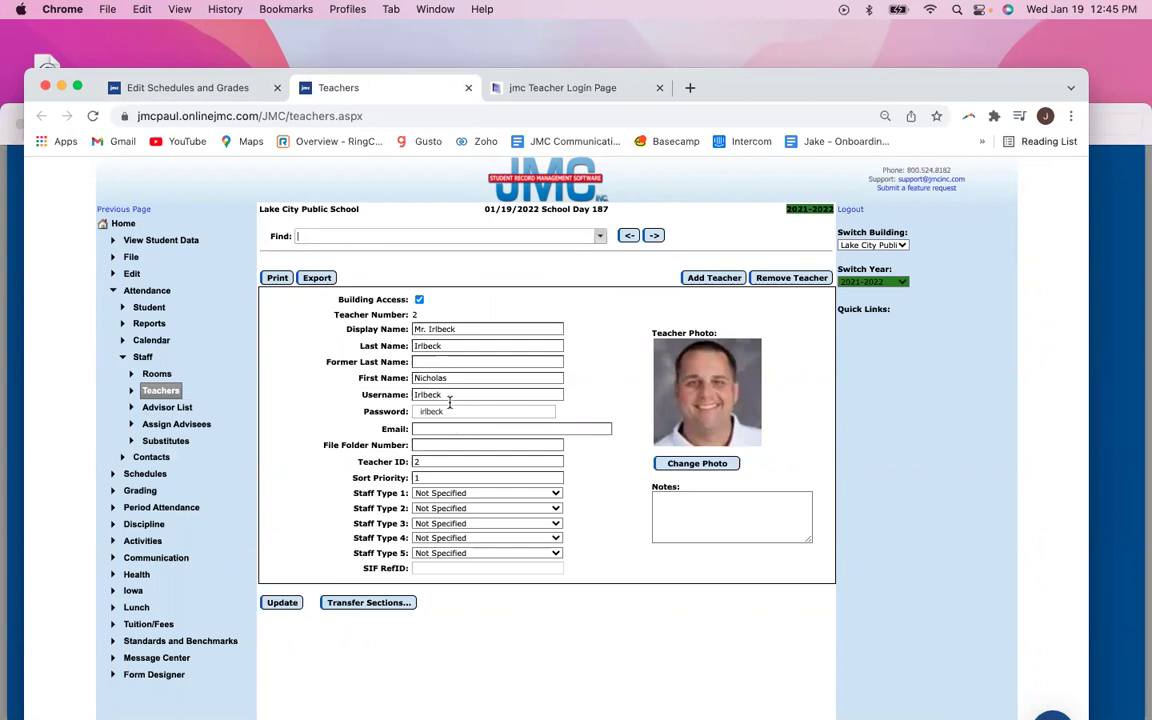
- Copy the teacher's username from the record into the username field of the teacher login page
left_click_drag(450, 394, 376, 390)
key("super+c")
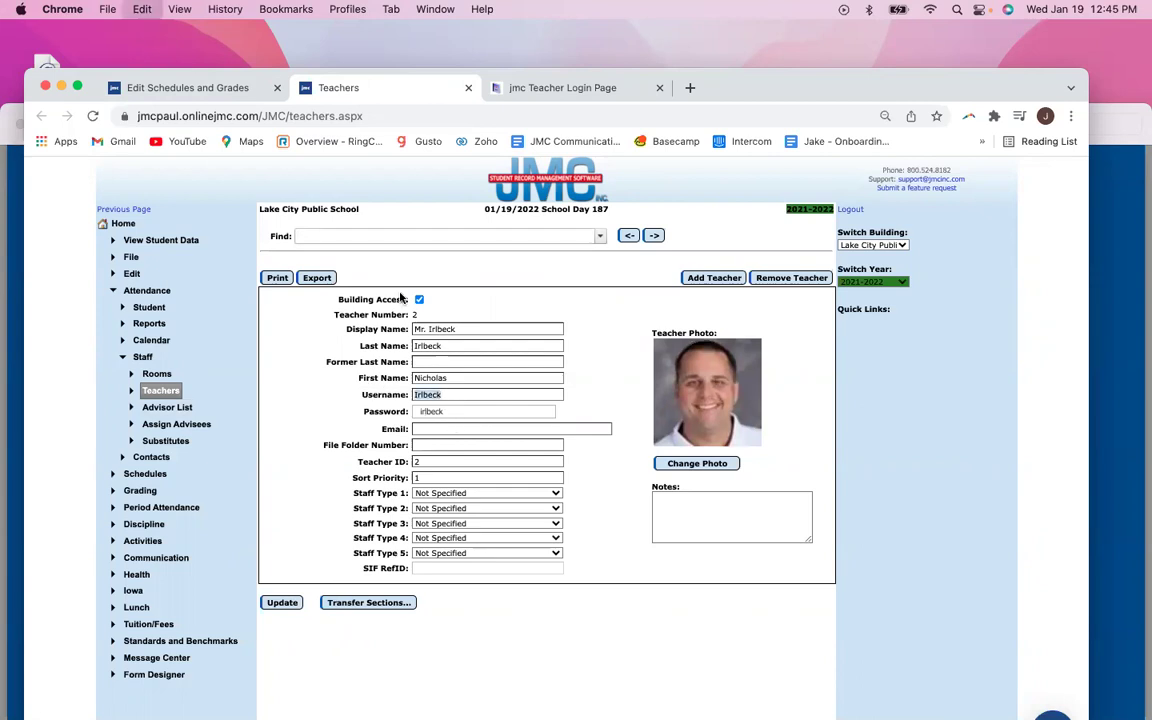
left_click(525, 86)
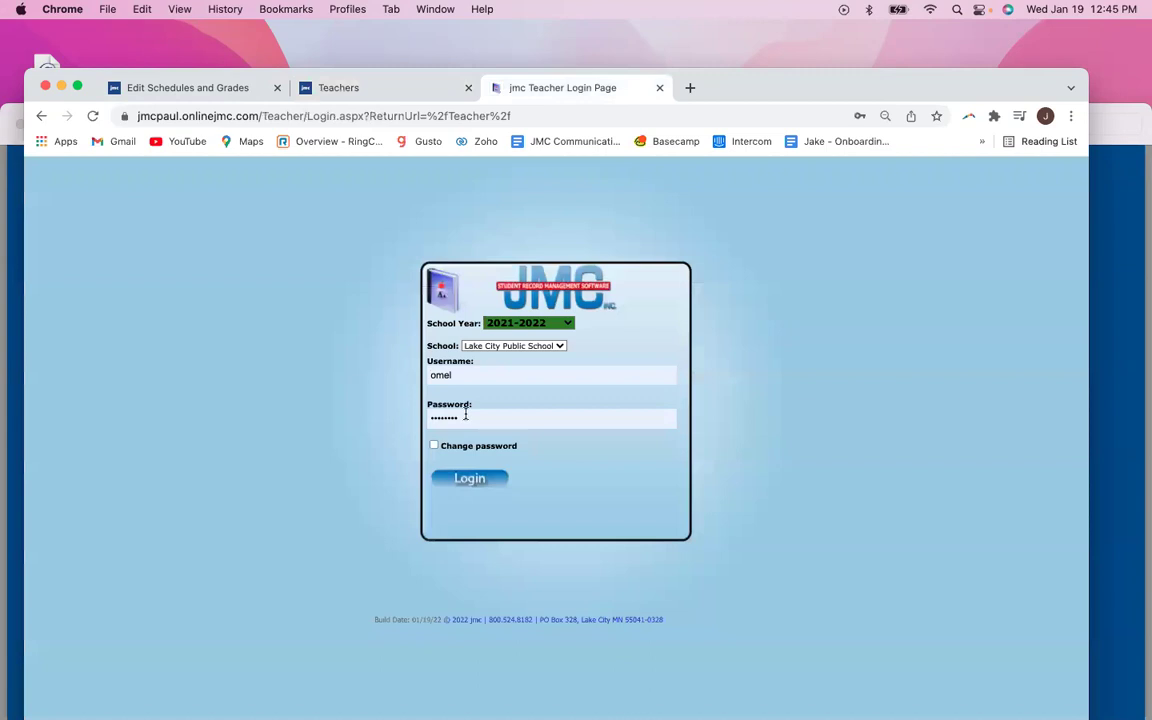
double_click(440, 375)
key("super+v")
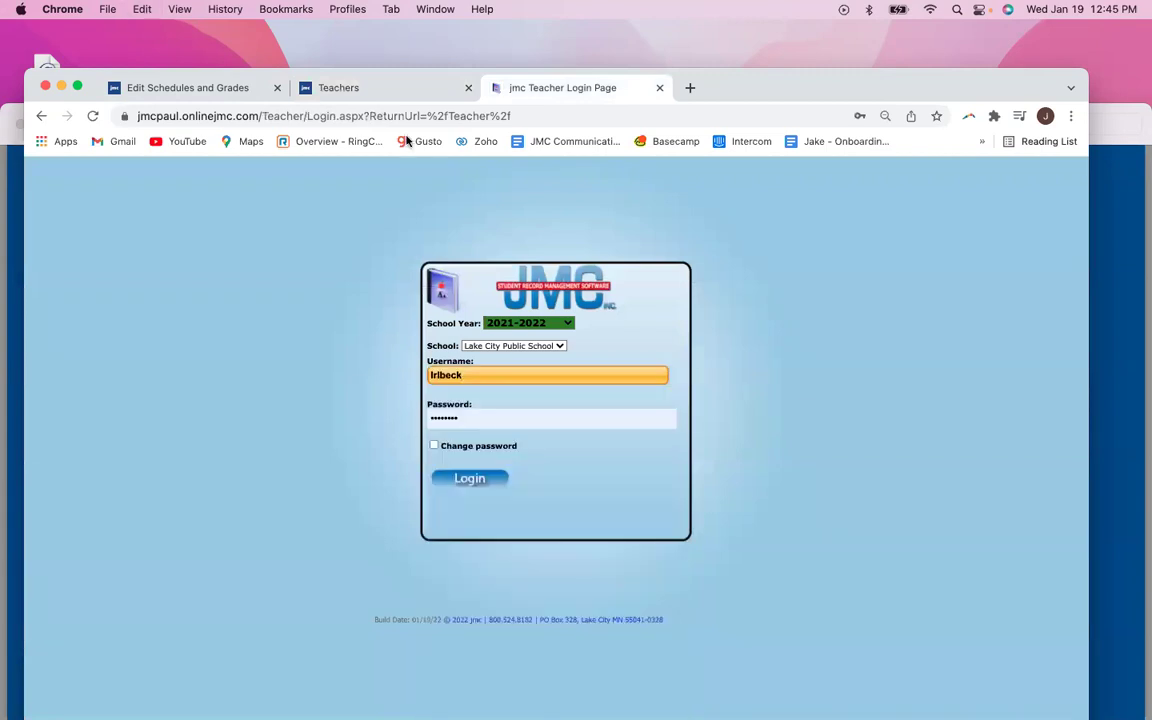
- Copy the teacher's password from the record into the login page's password field and log in
left_click(386, 87)
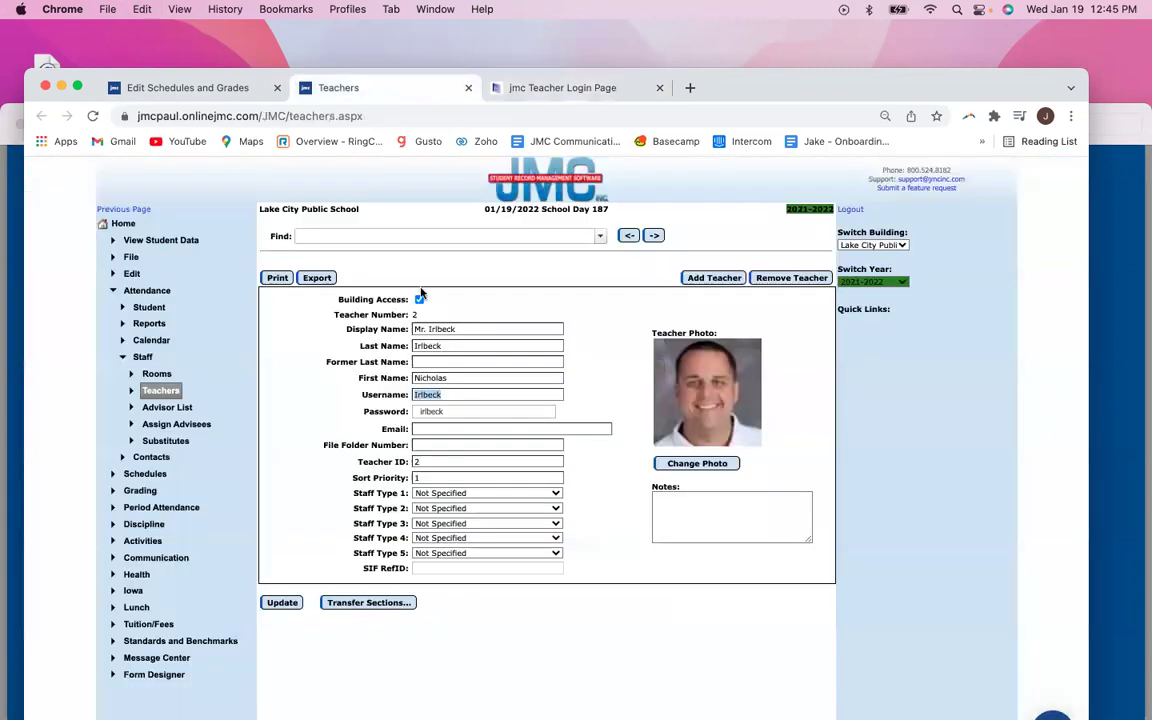
double_click(453, 411)
key("super+c")
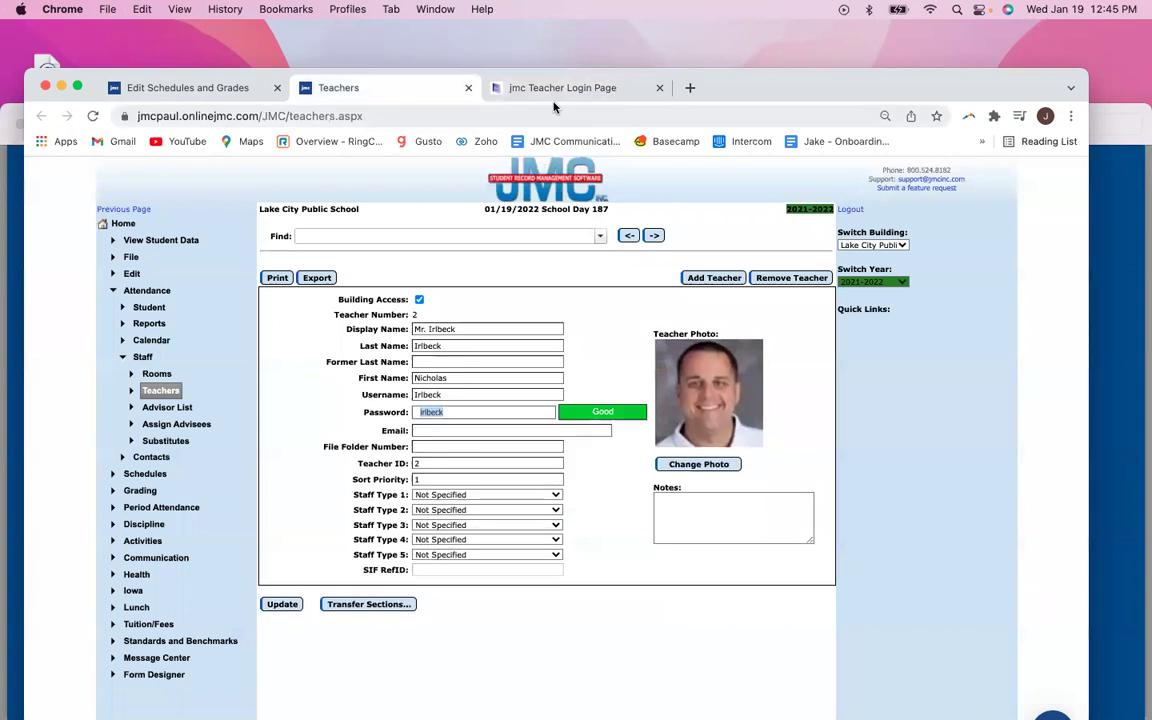
left_click(515, 87)
key("Tab")
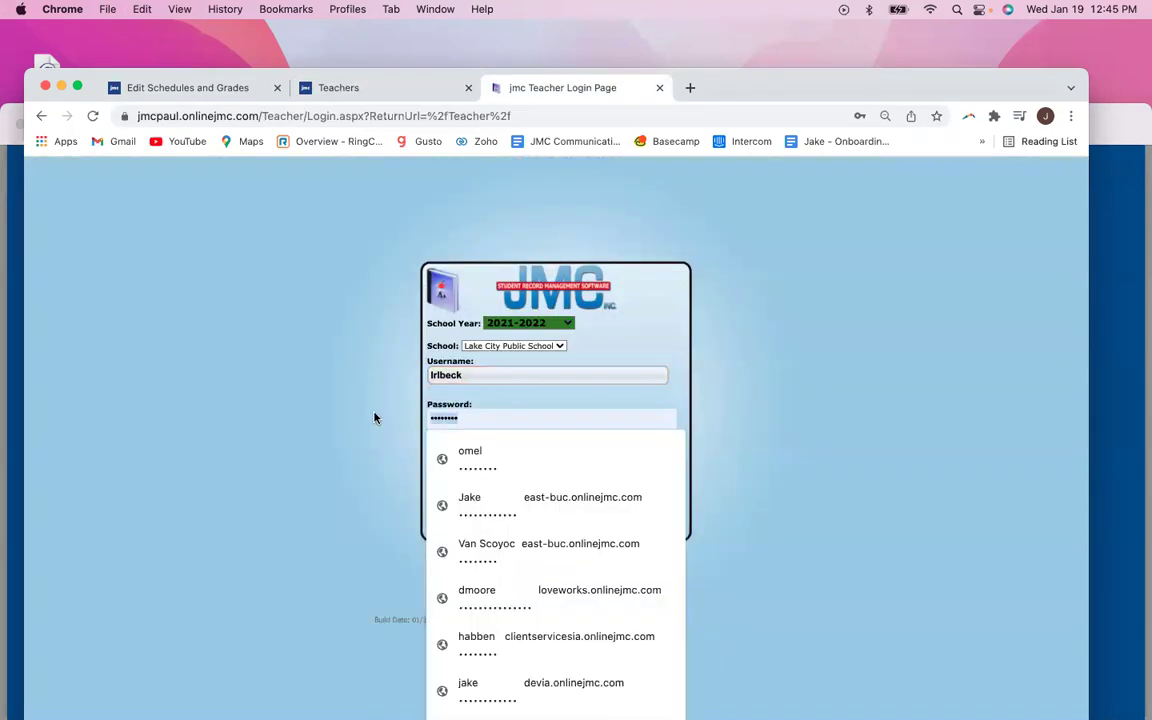
key("super+v")
left_click(461, 480)
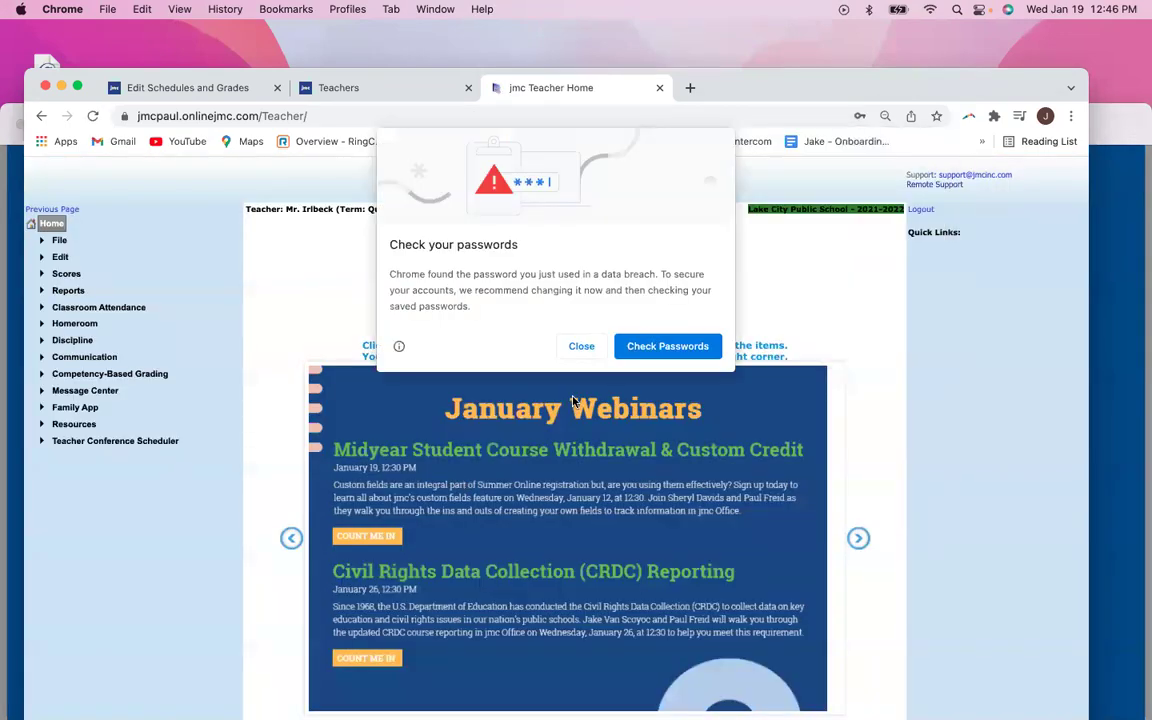
- Dismiss the browser's password prompts and open the teacher's classroom attendance entry page
left_click(581, 346)
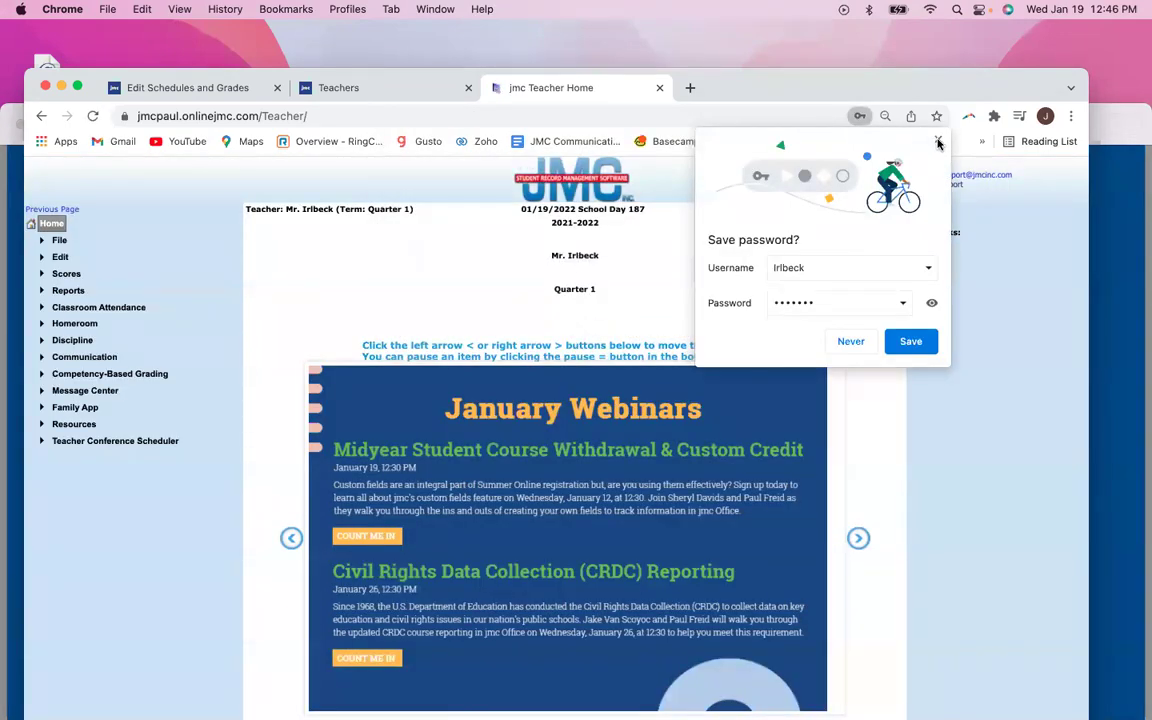
left_click(852, 117)
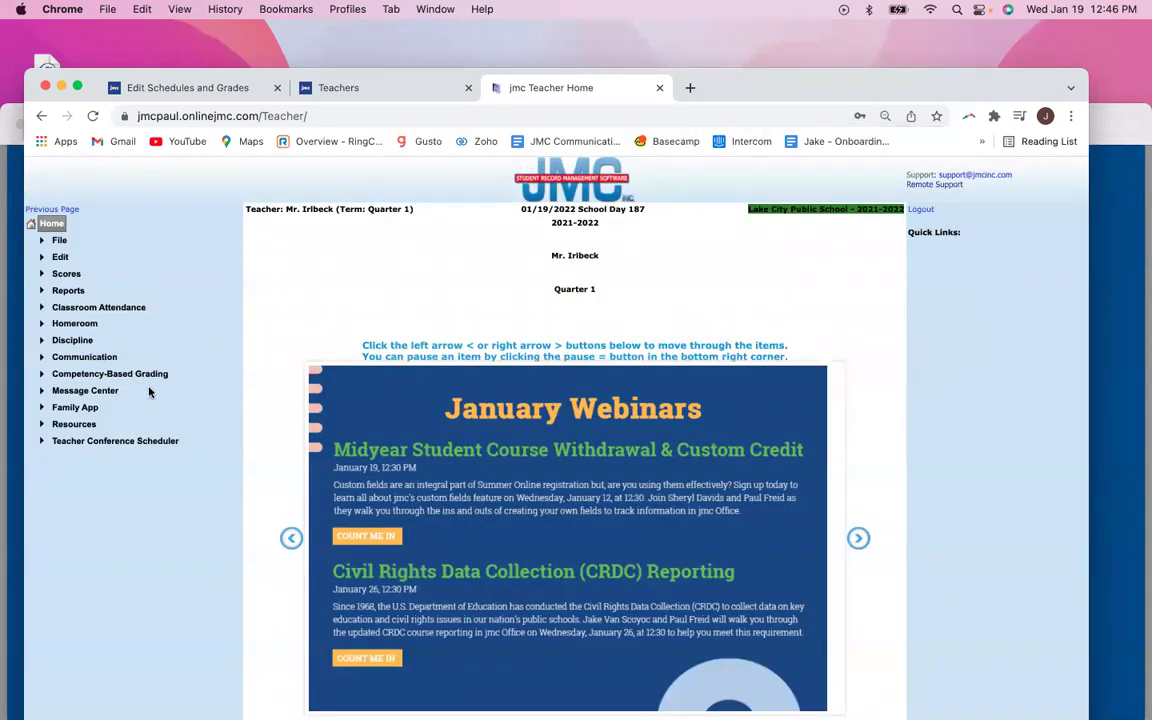
left_click(99, 309)
left_click(100, 330)
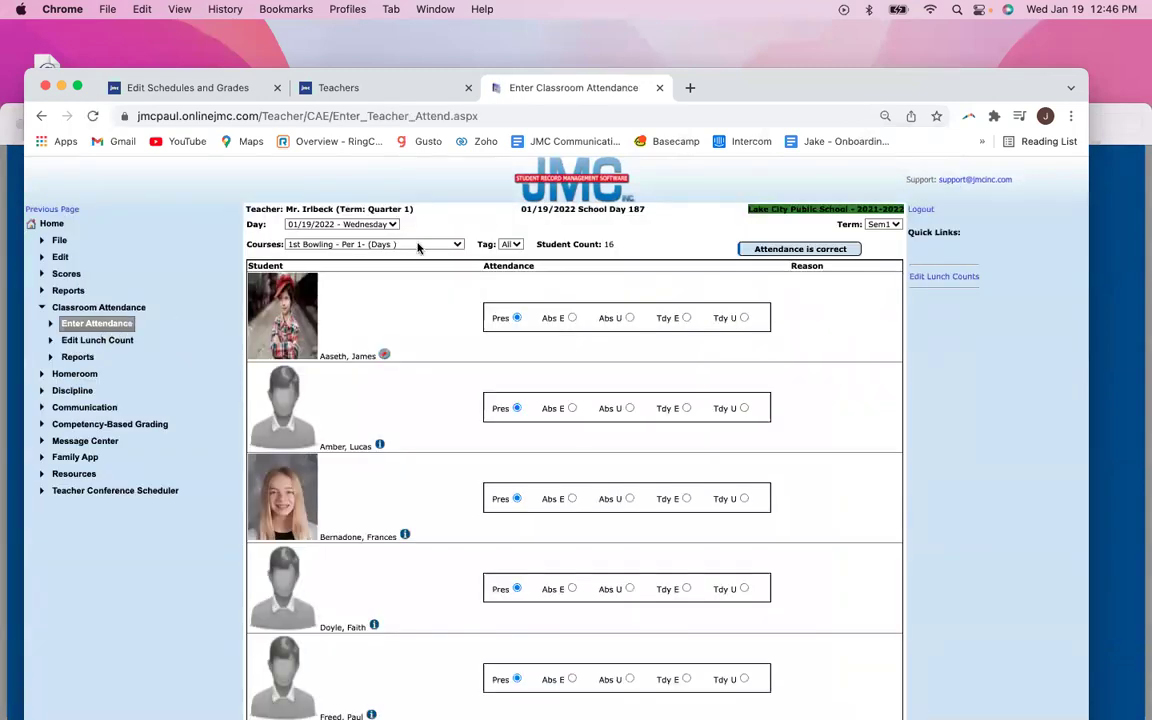
- Compare the withdrawn student's schedule with the 1st Bowling attendance roster to check whether the student is listed
left_click(416, 88)
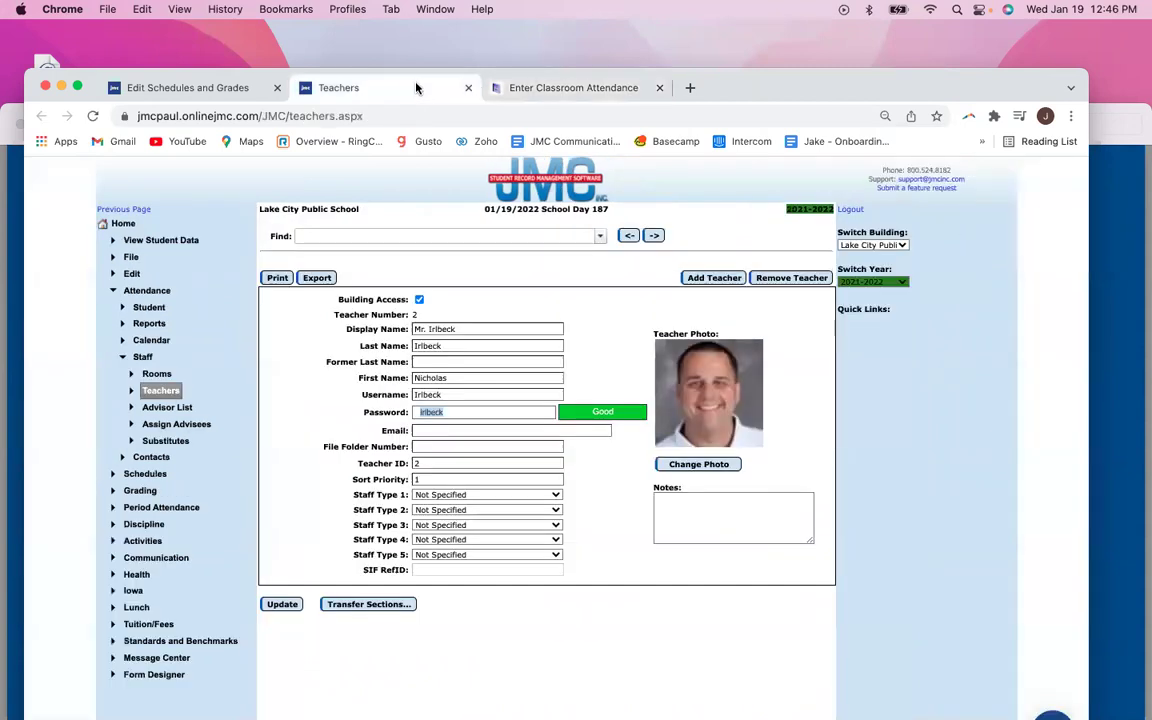
left_click(205, 94)
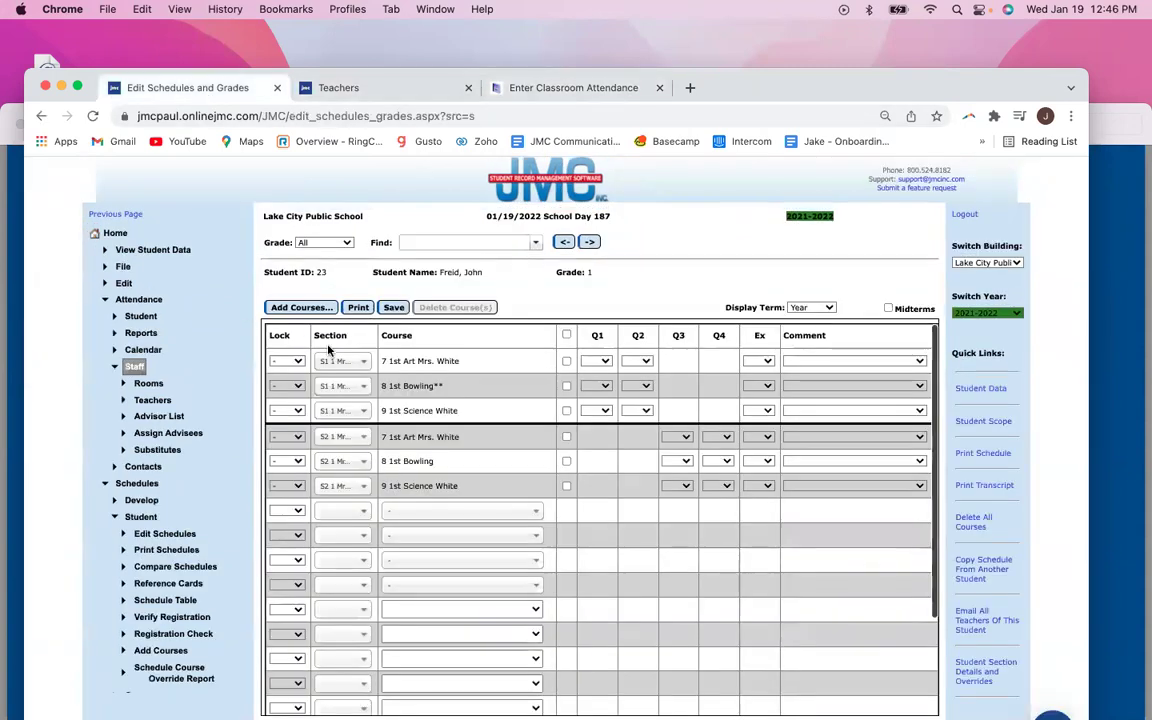
left_click(547, 96)
scroll(347, 442, "down", 5)
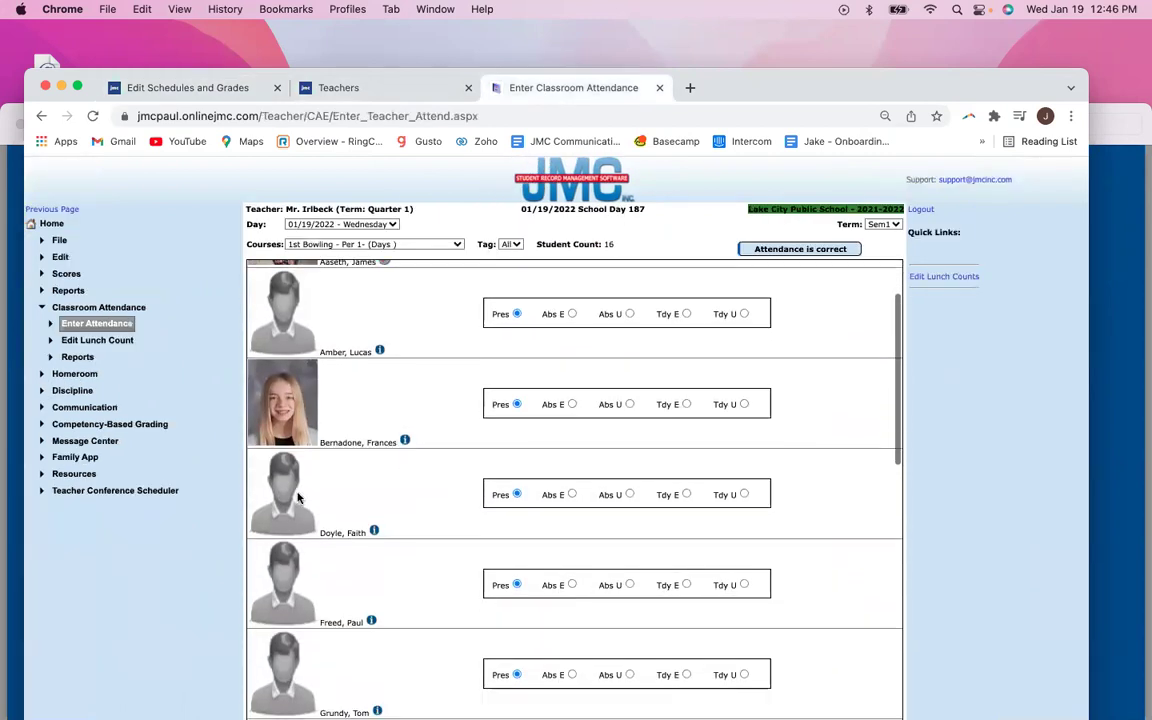
scroll(298, 517, "down", 5)
scroll(287, 558, "up", 4)
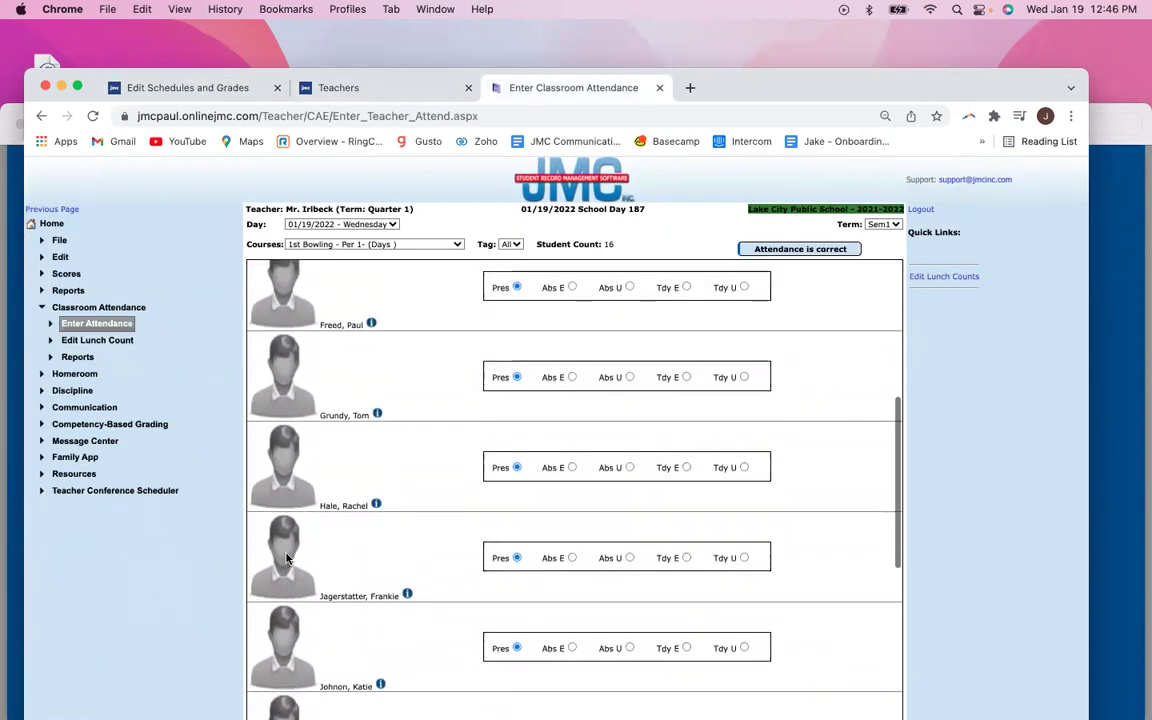
scroll(290, 525, "down", 1)
scroll(290, 530, "down", 10)
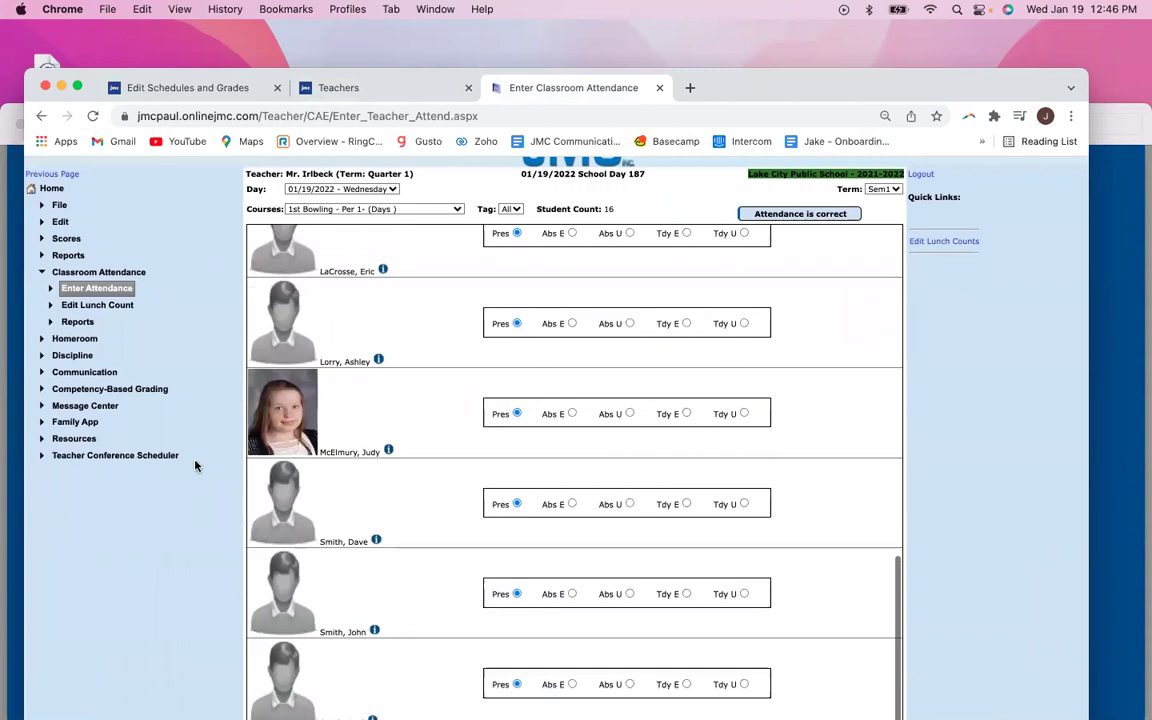
- Open the assignment scores for 1st Bowling in Quarter 1 and check the roster for the withdrawn student
left_click(66, 238)
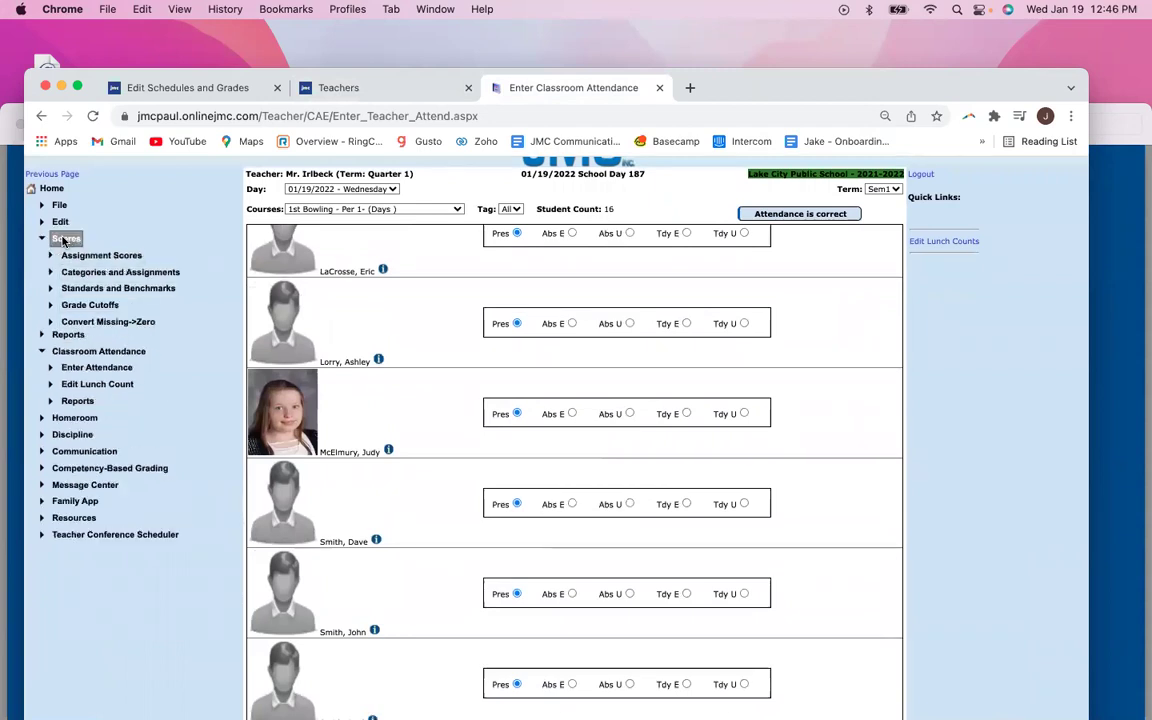
left_click(77, 257)
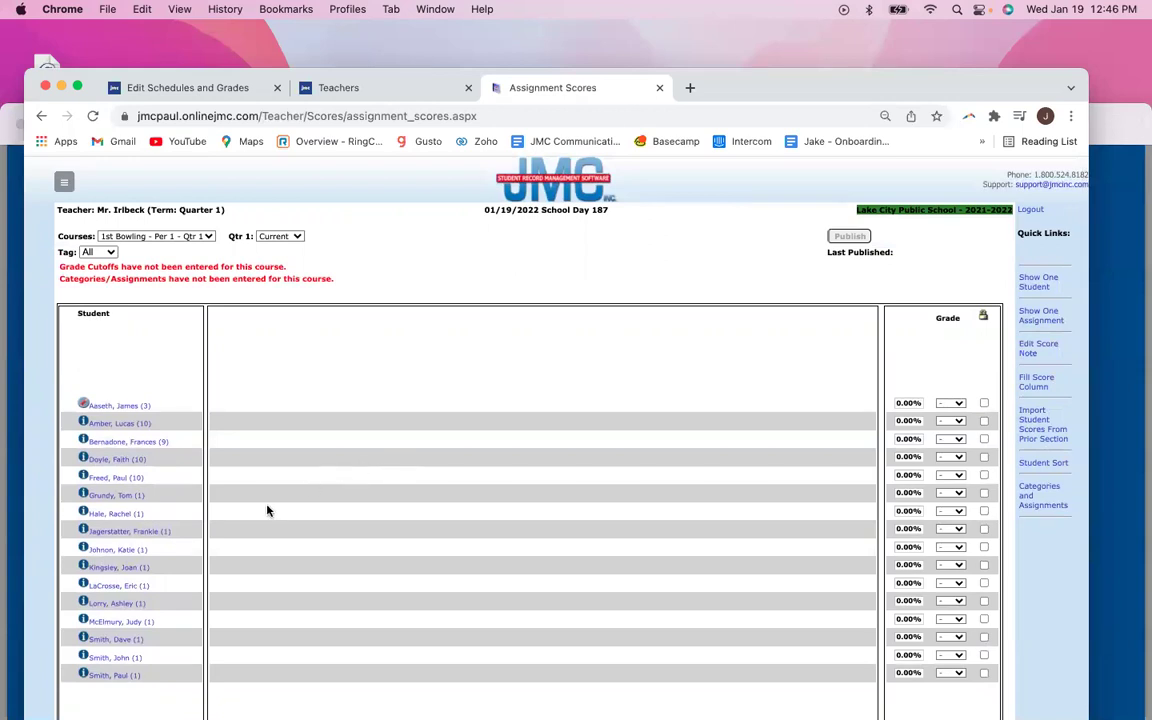
scroll(267, 511, "down", 1)
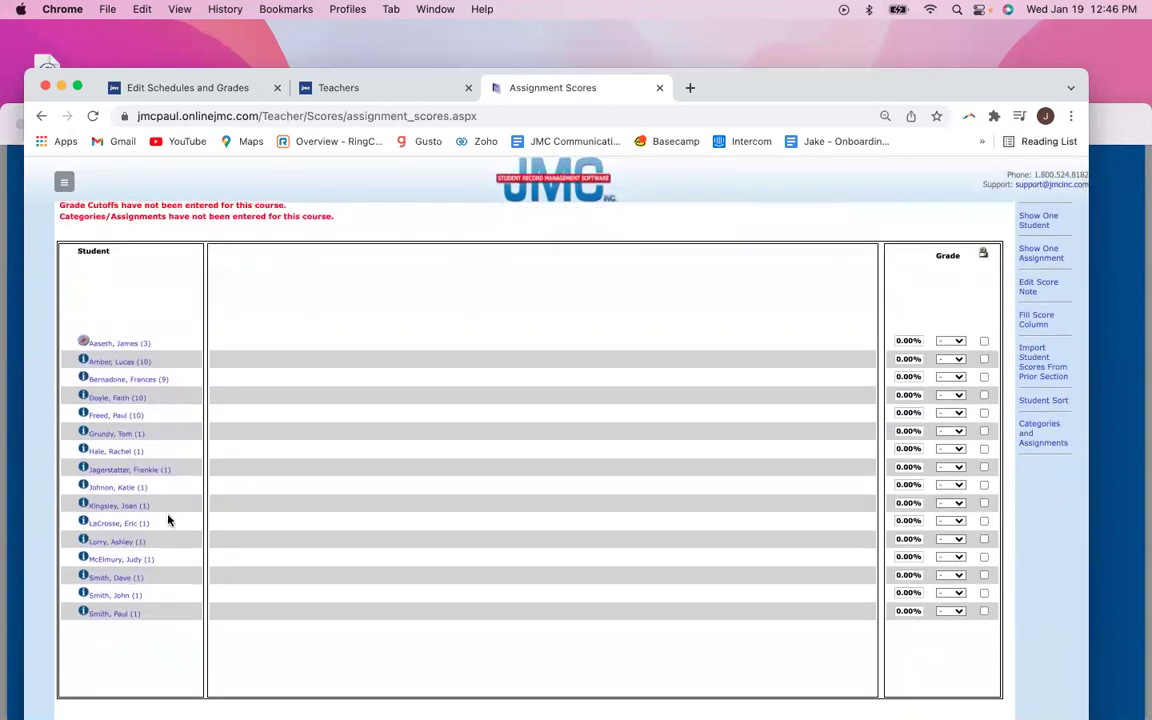
scroll(160, 518, "up", 1)
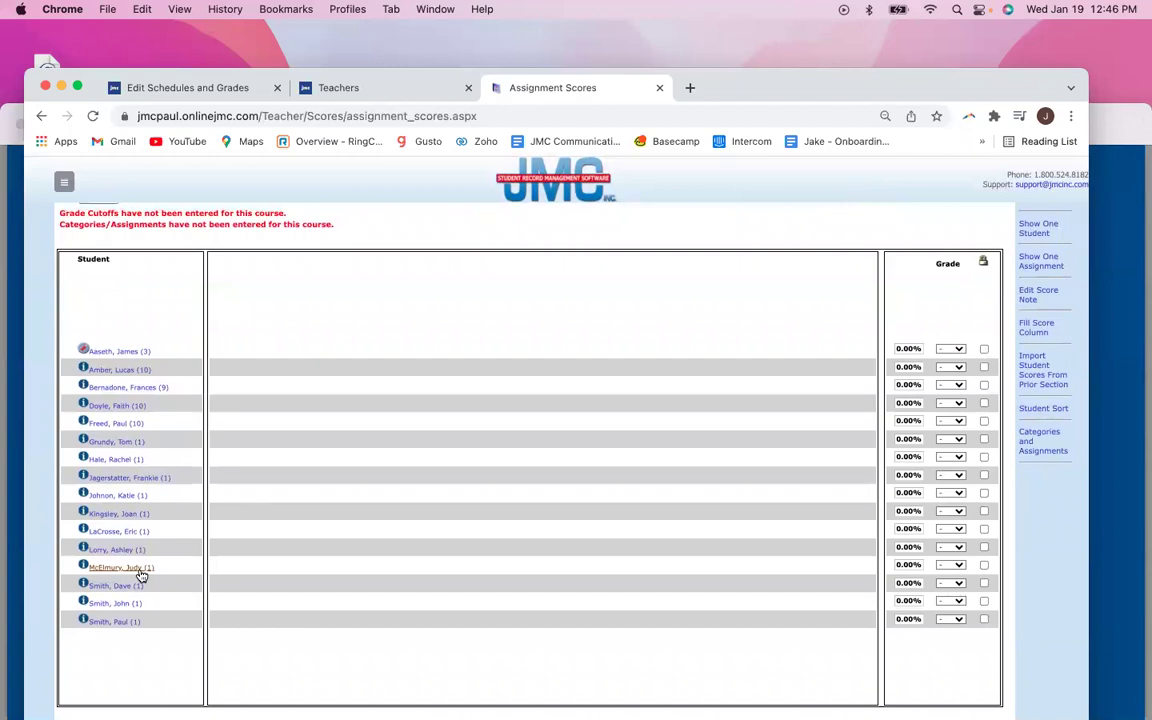
scroll(141, 576, "down", 1)
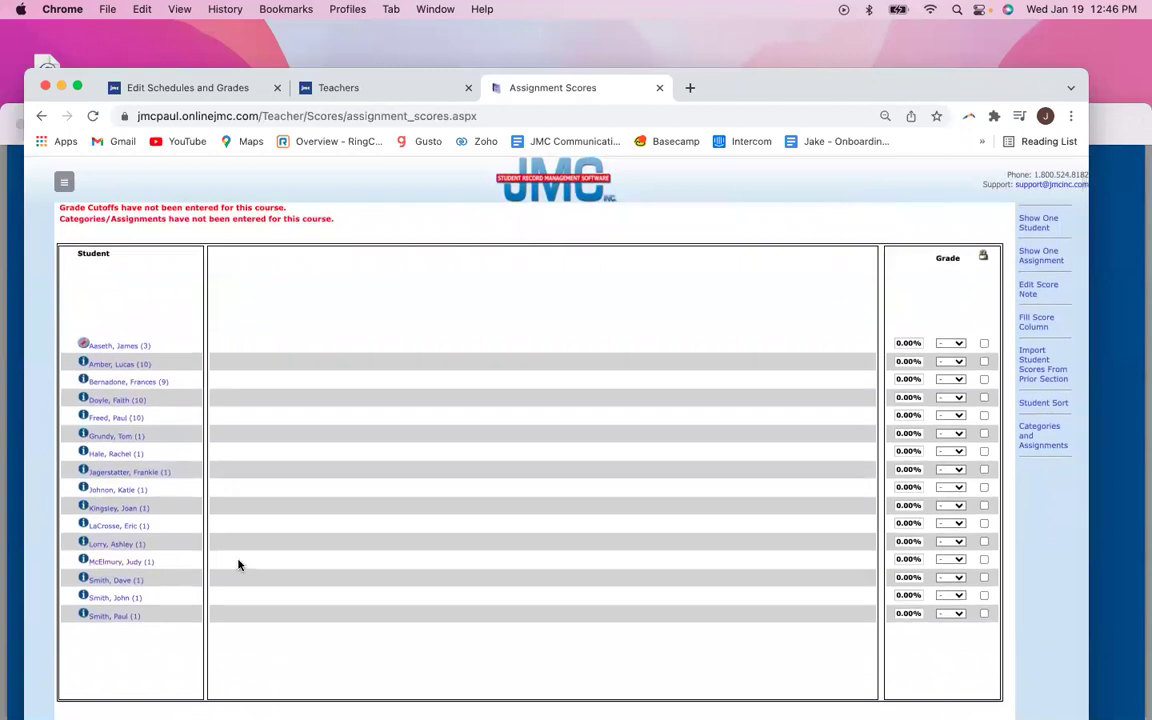
scroll(238, 565, "up", 5)
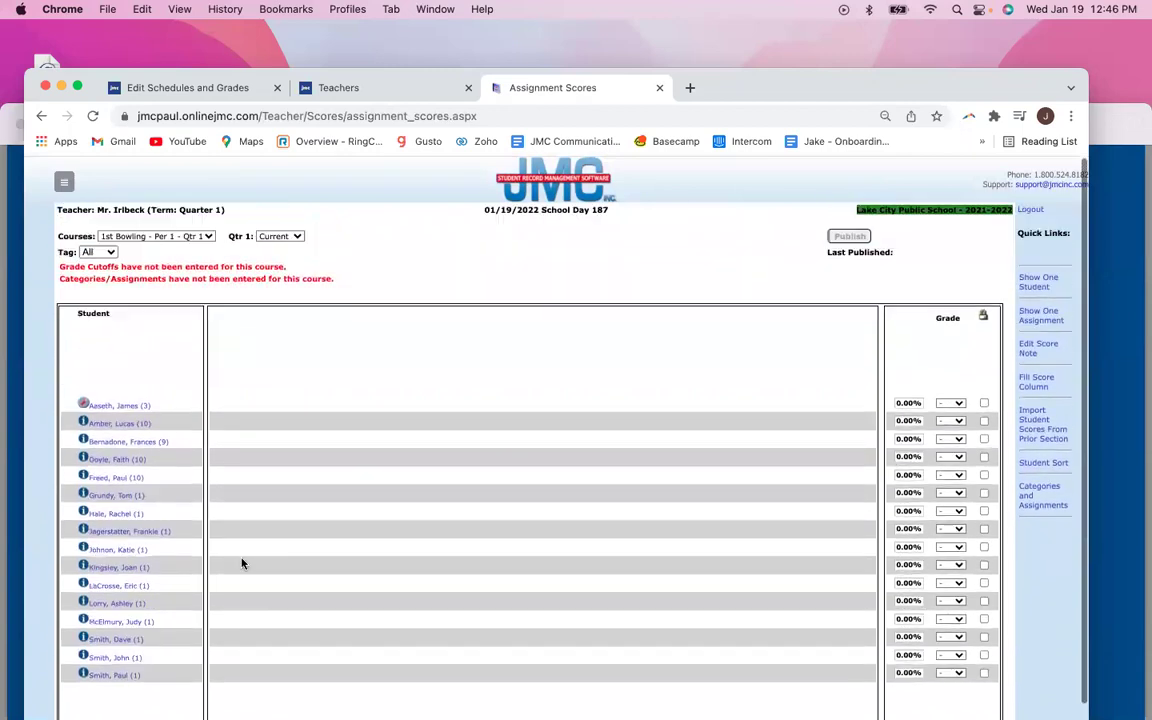
left_click(1032, 285)
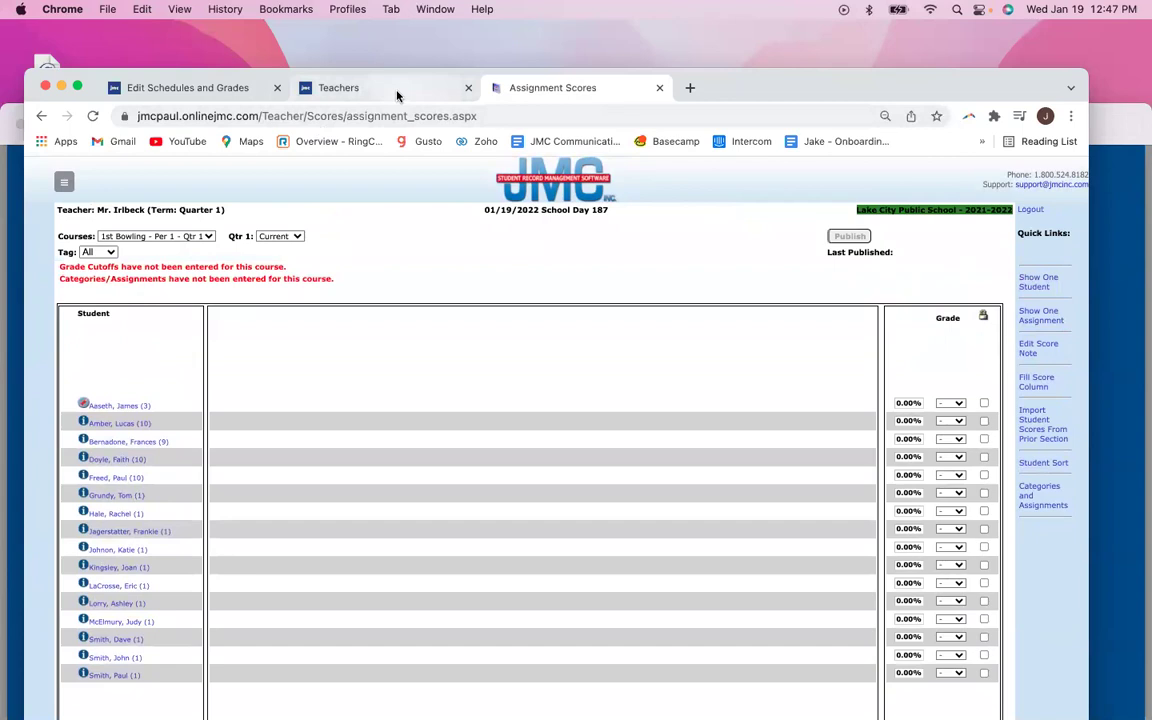
- Check the withdrawn student's schedule entry for 1st Bowling against the teacher's assignment scores roster
left_click(396, 95)
left_click(195, 87)
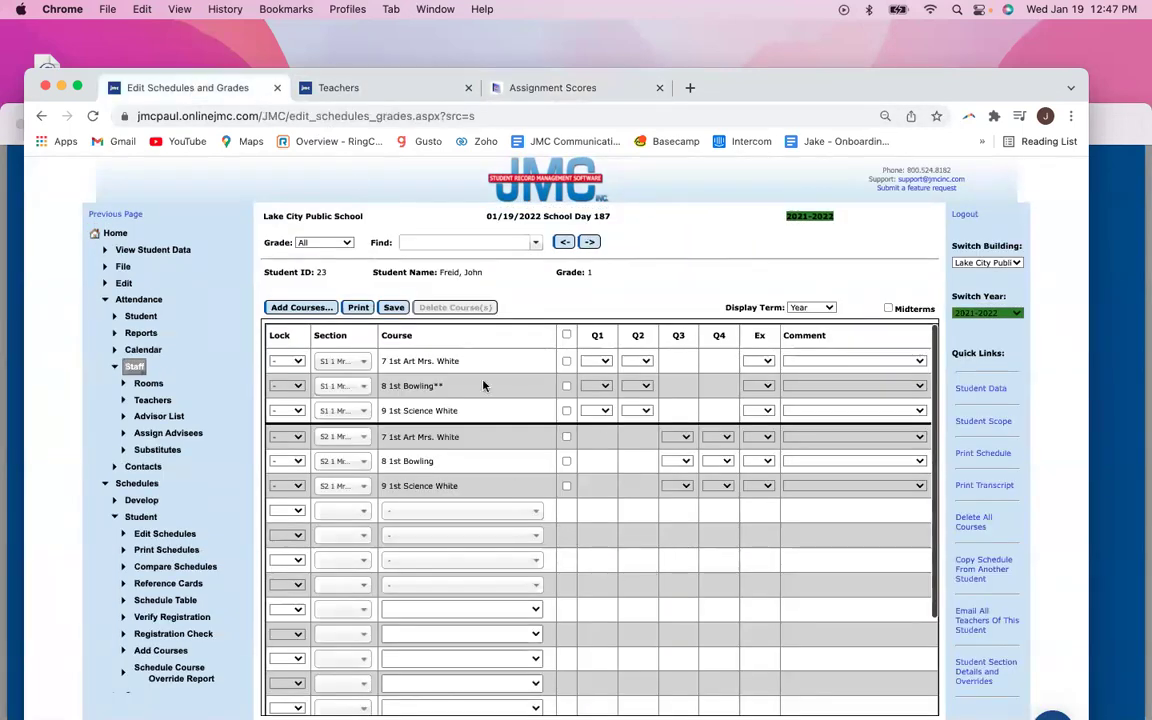
left_click(404, 95)
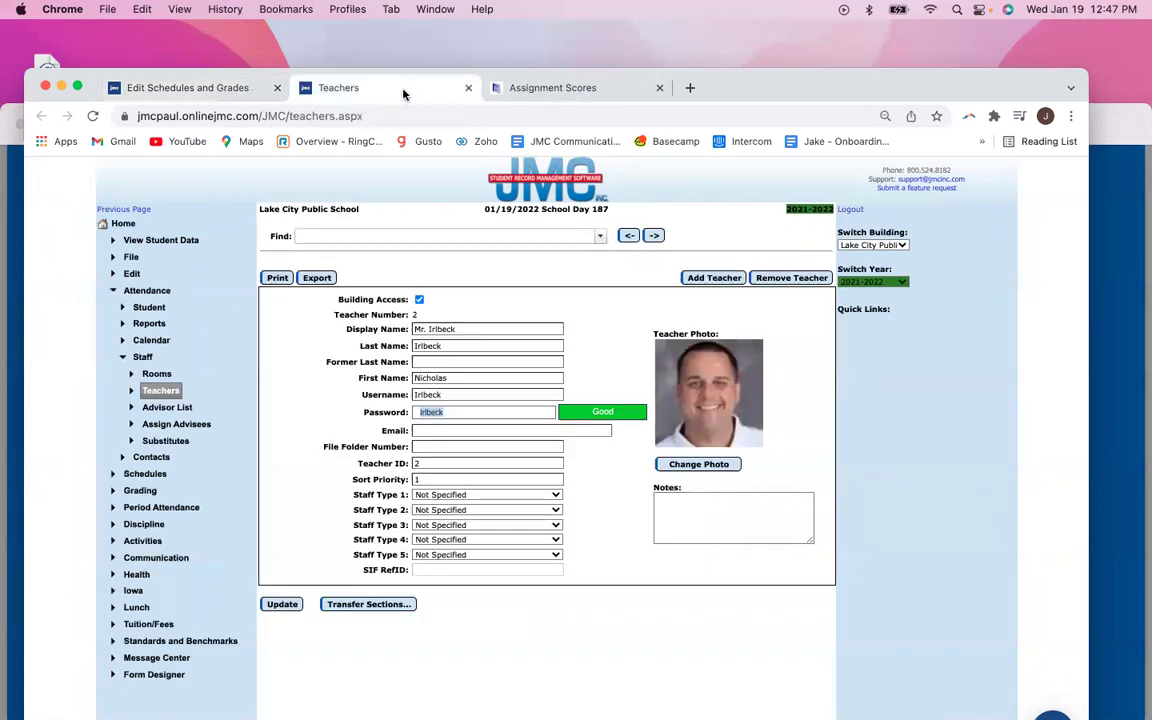
left_click(553, 88)
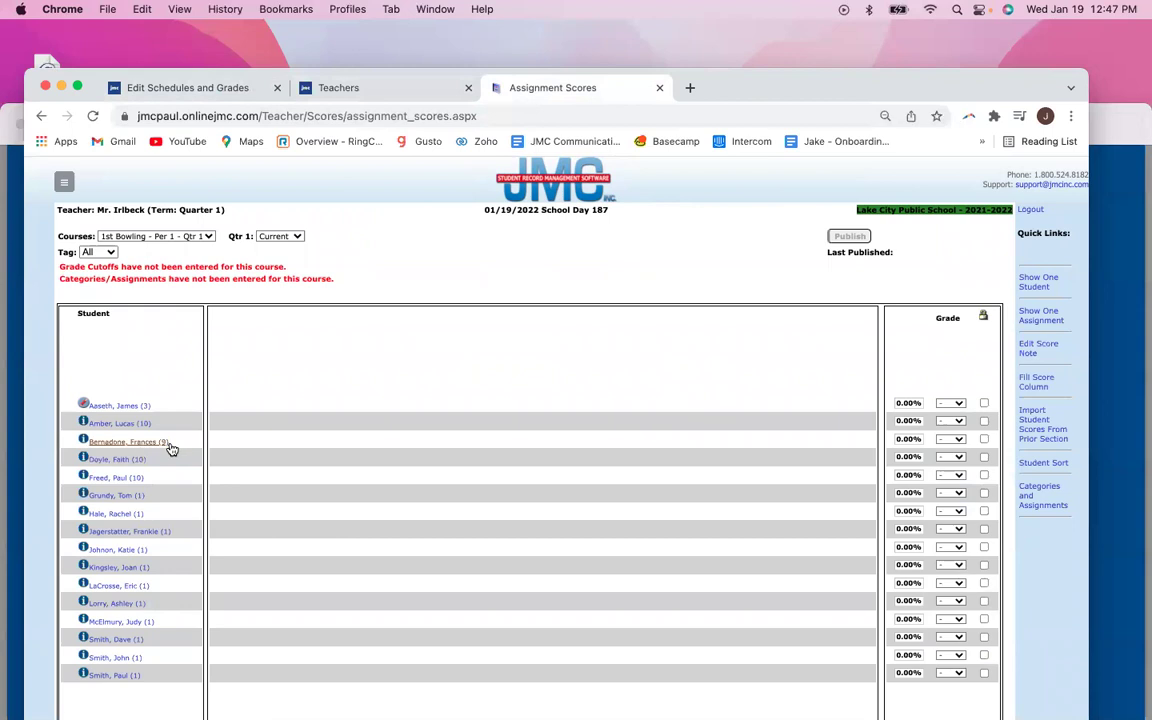
- Find the grade 9 student from the Bowling roster in the student data, clear the Active status and save the record
left_click(190, 88)
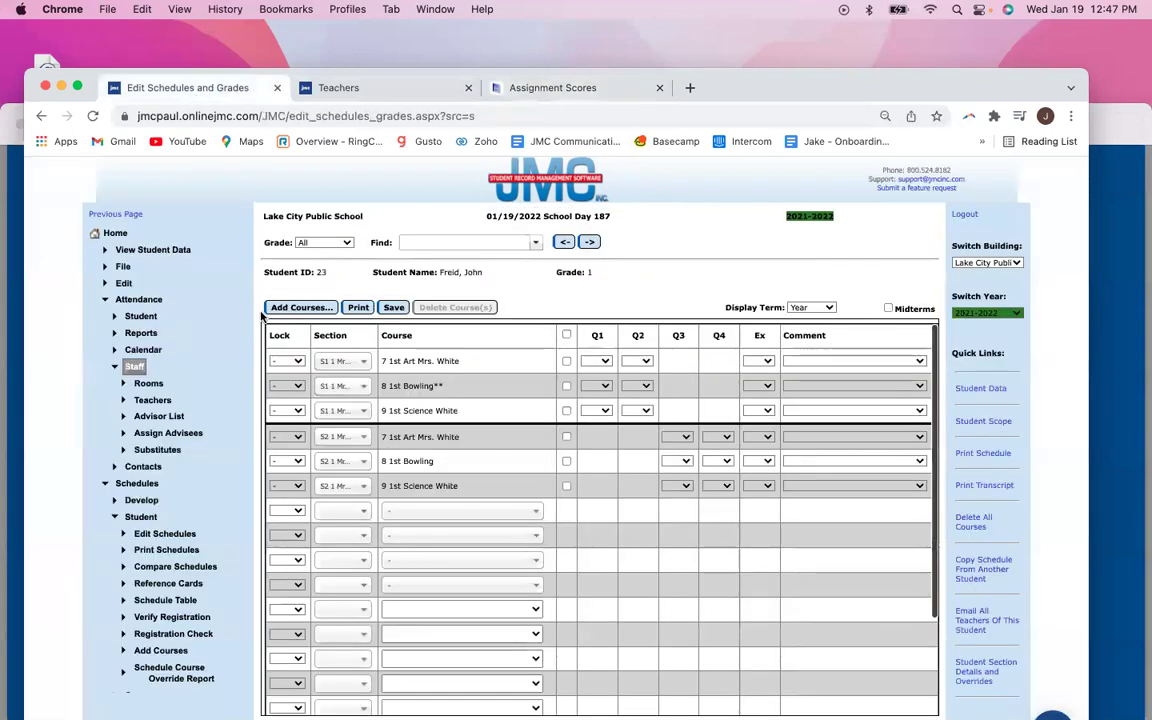
left_click(146, 252)
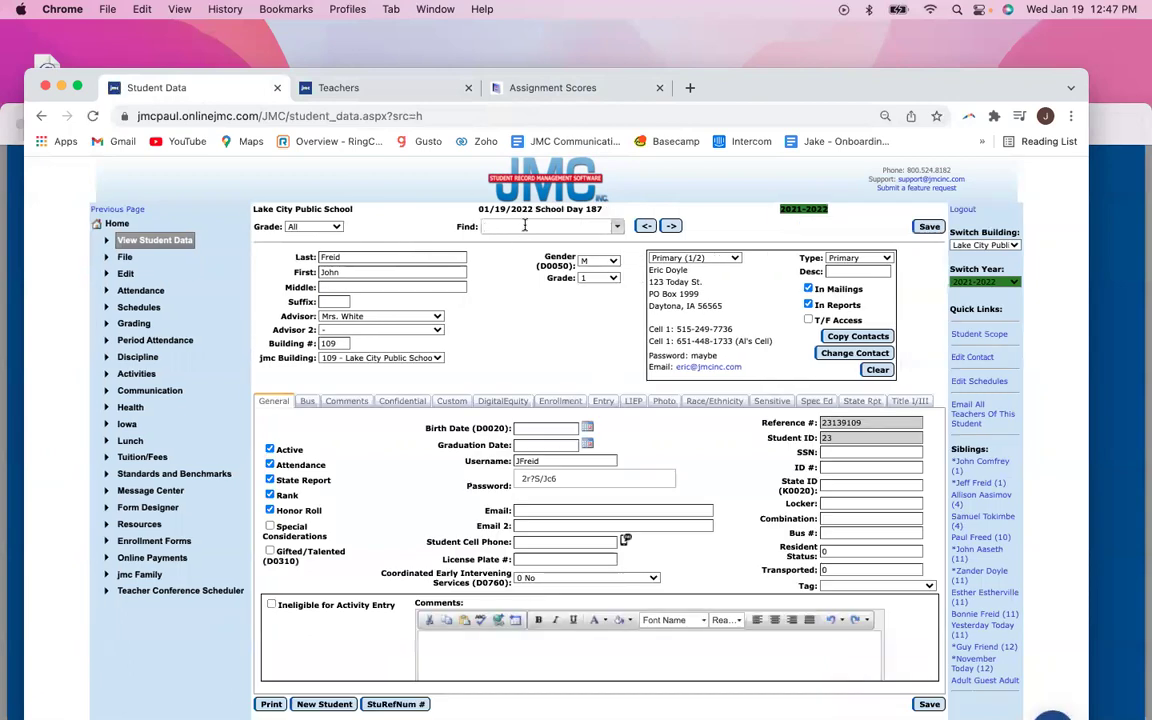
left_click(524, 225)
type("bren")
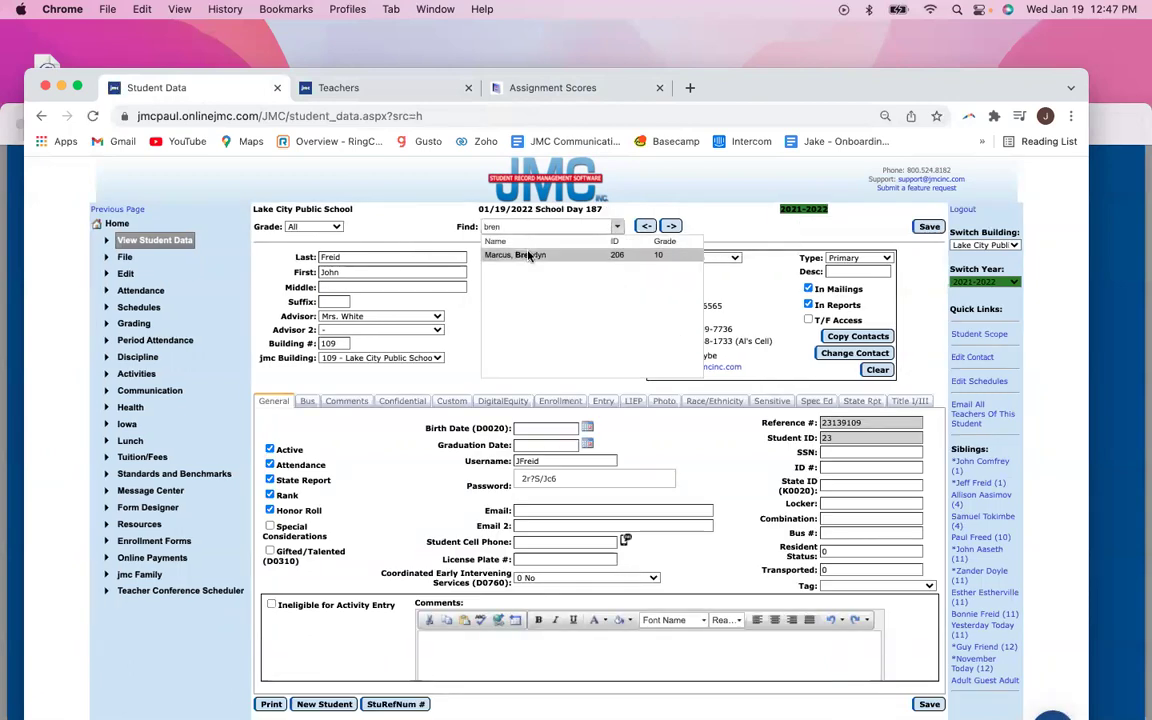
key("BackSpace")
key("BackSpace")
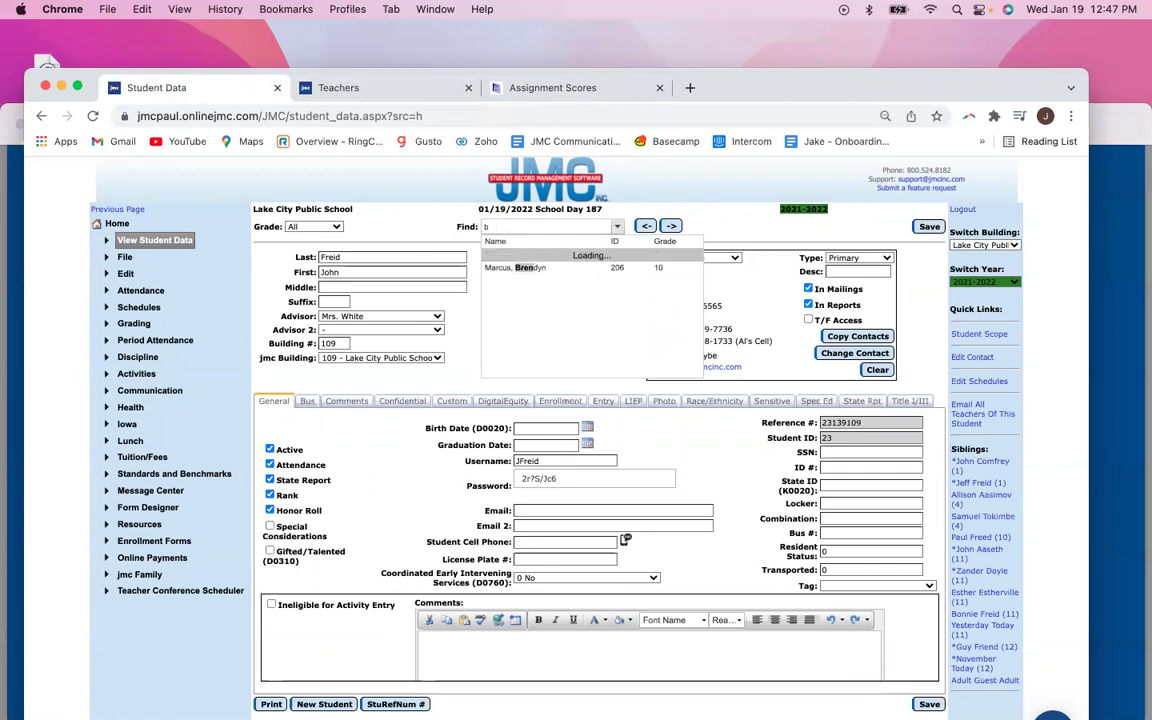
type("fran")
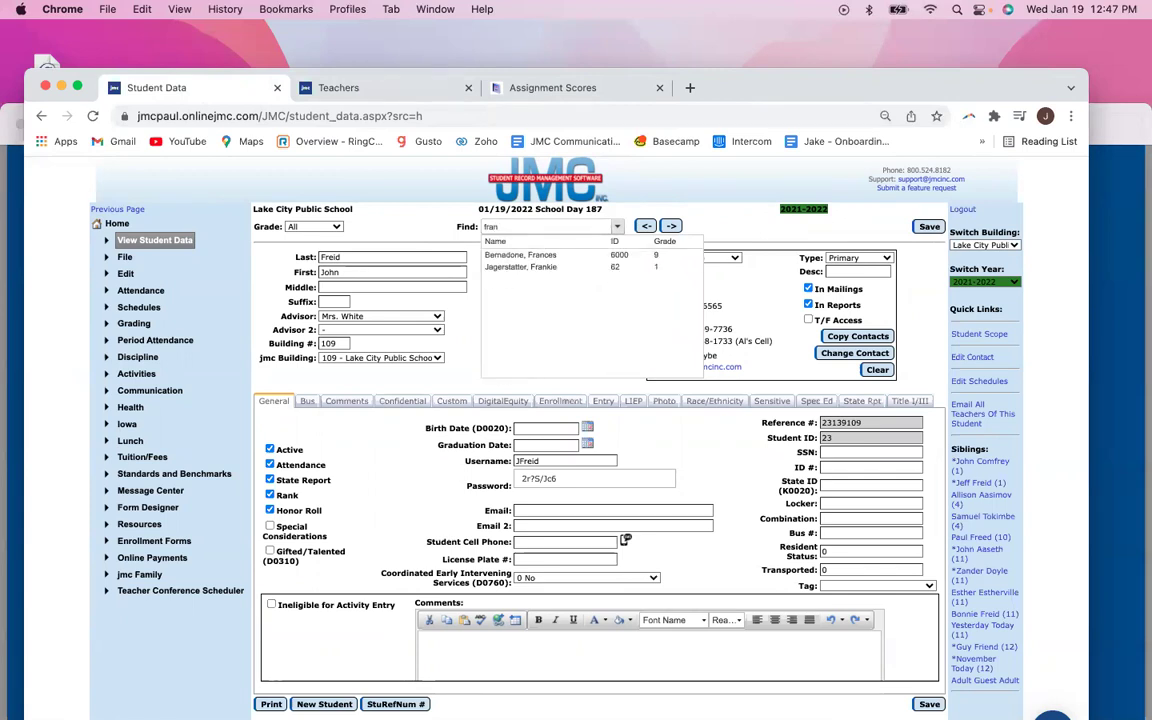
left_click(531, 258)
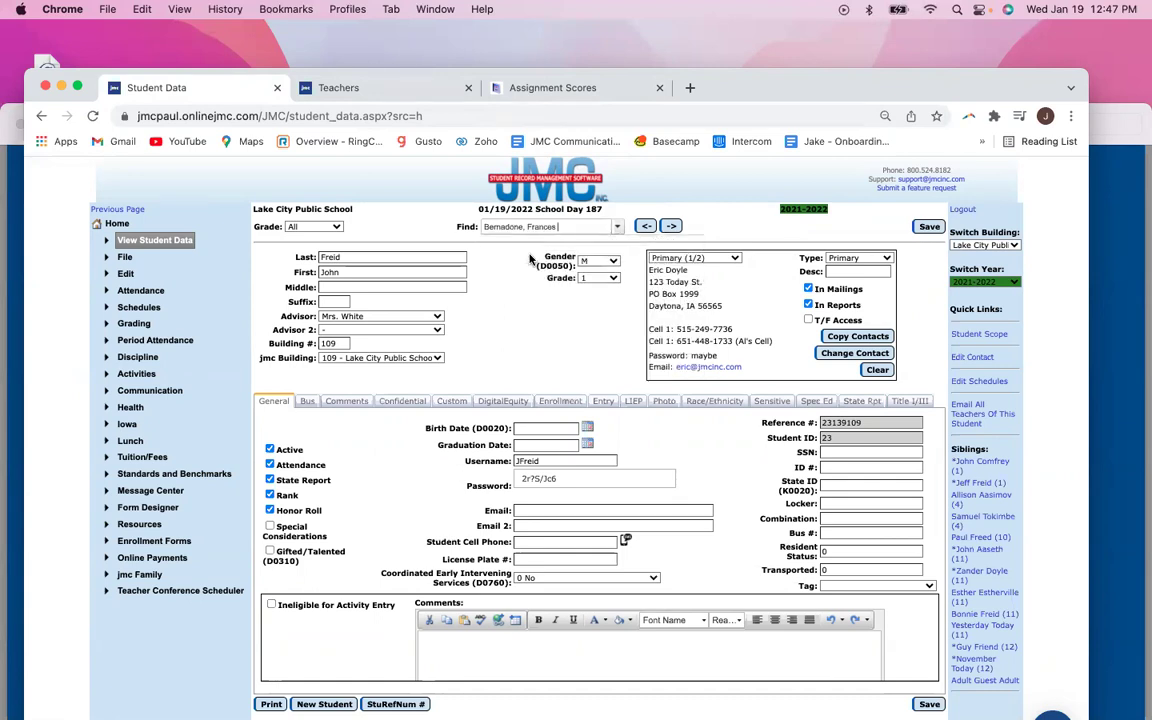
left_click(269, 439)
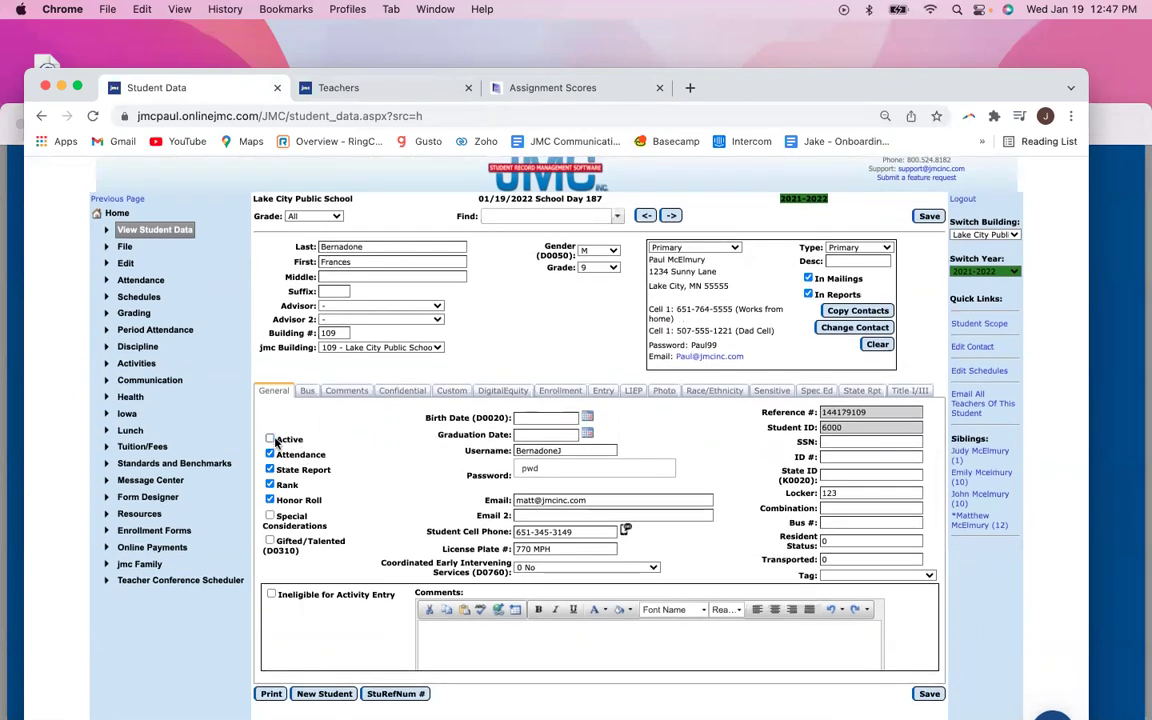
left_click(929, 694)
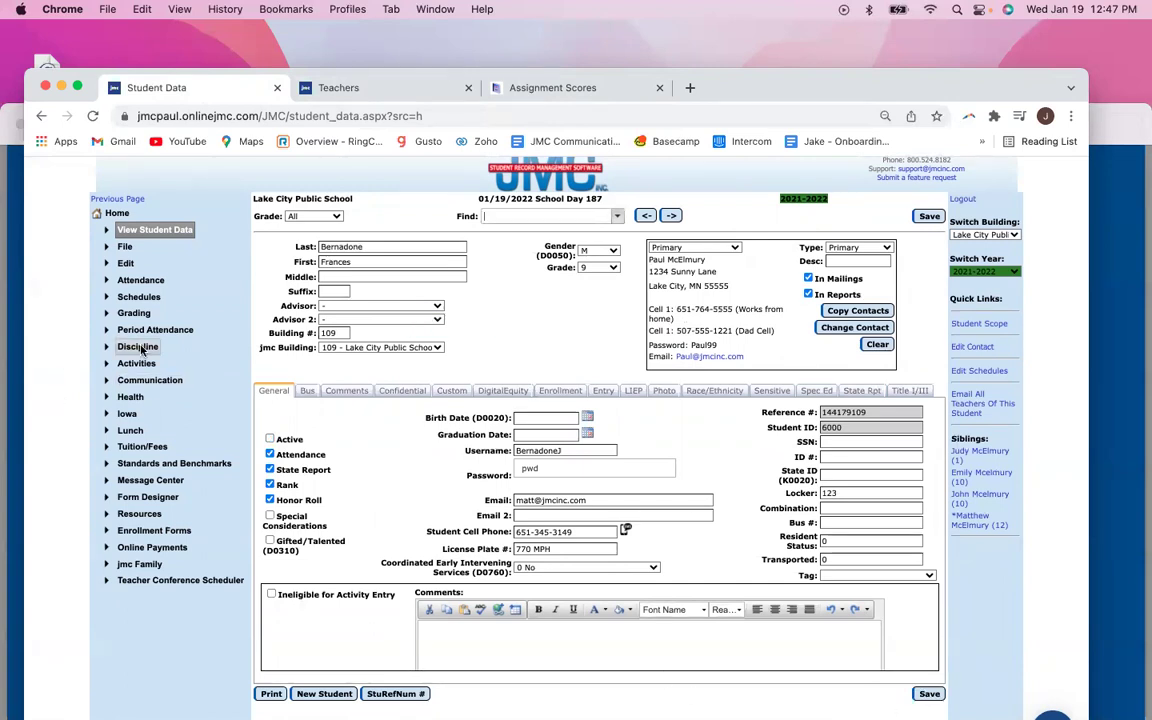
- Open the deactivated student's schedule to check the 1st Bowling enrollment
left_click(138, 297)
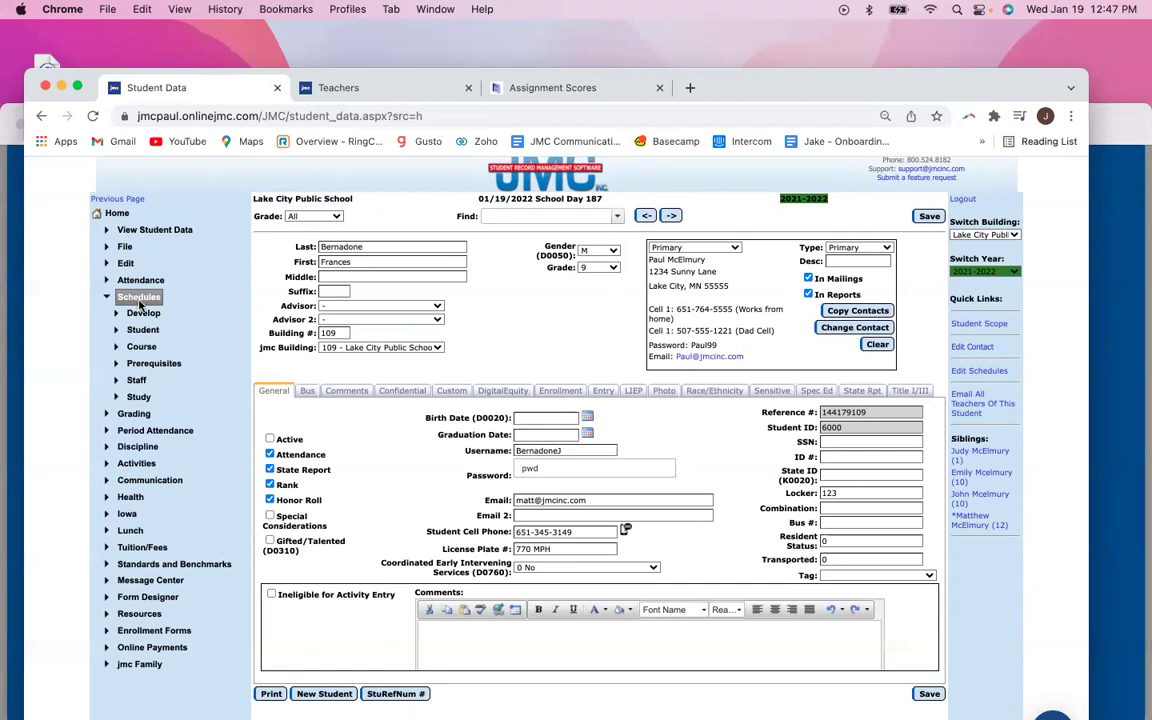
left_click(141, 346)
left_click(170, 366)
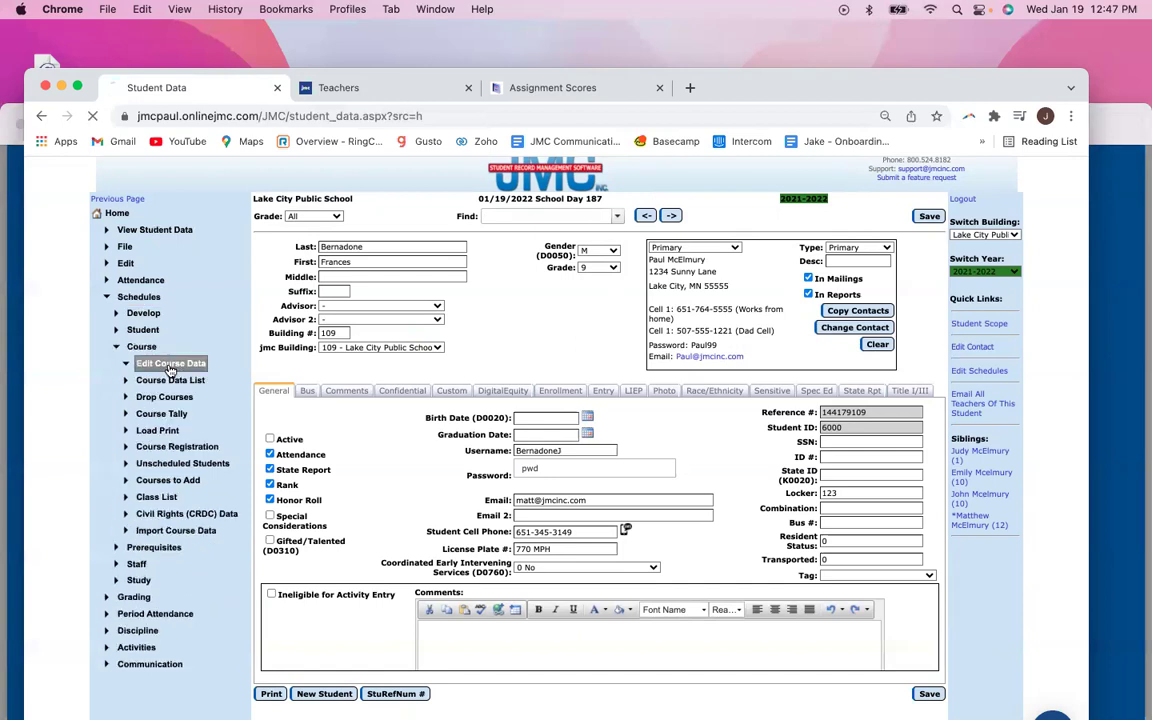
left_click(436, 237)
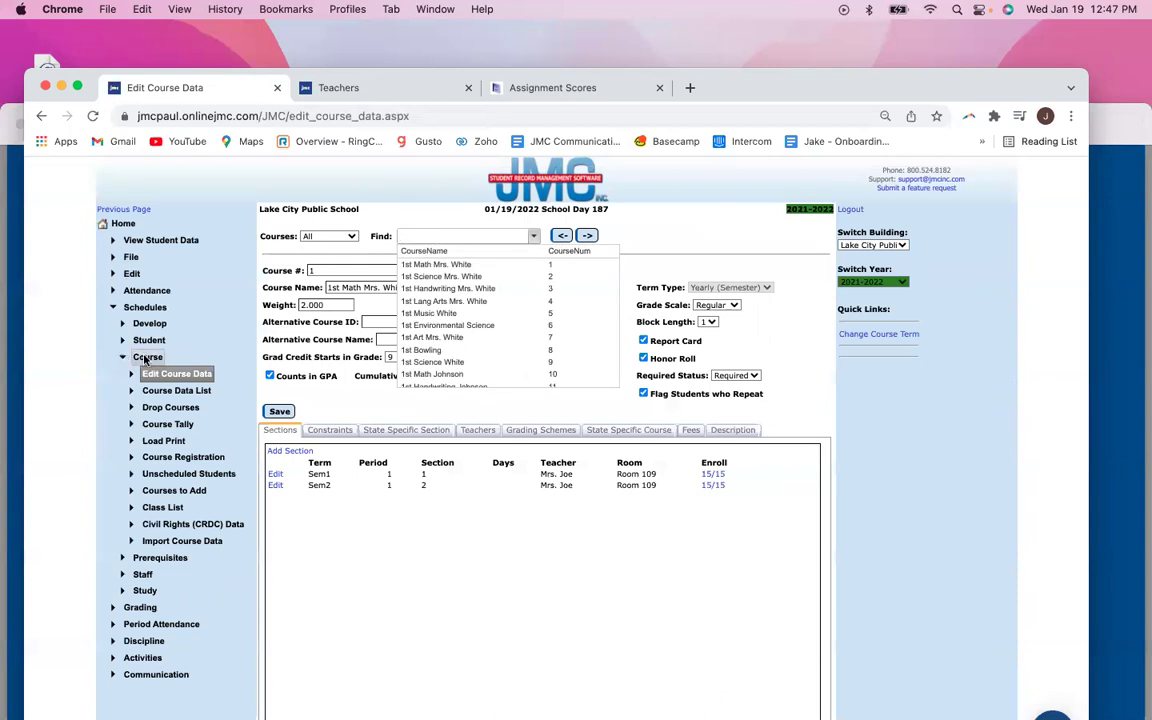
left_click(148, 340)
left_click(156, 359)
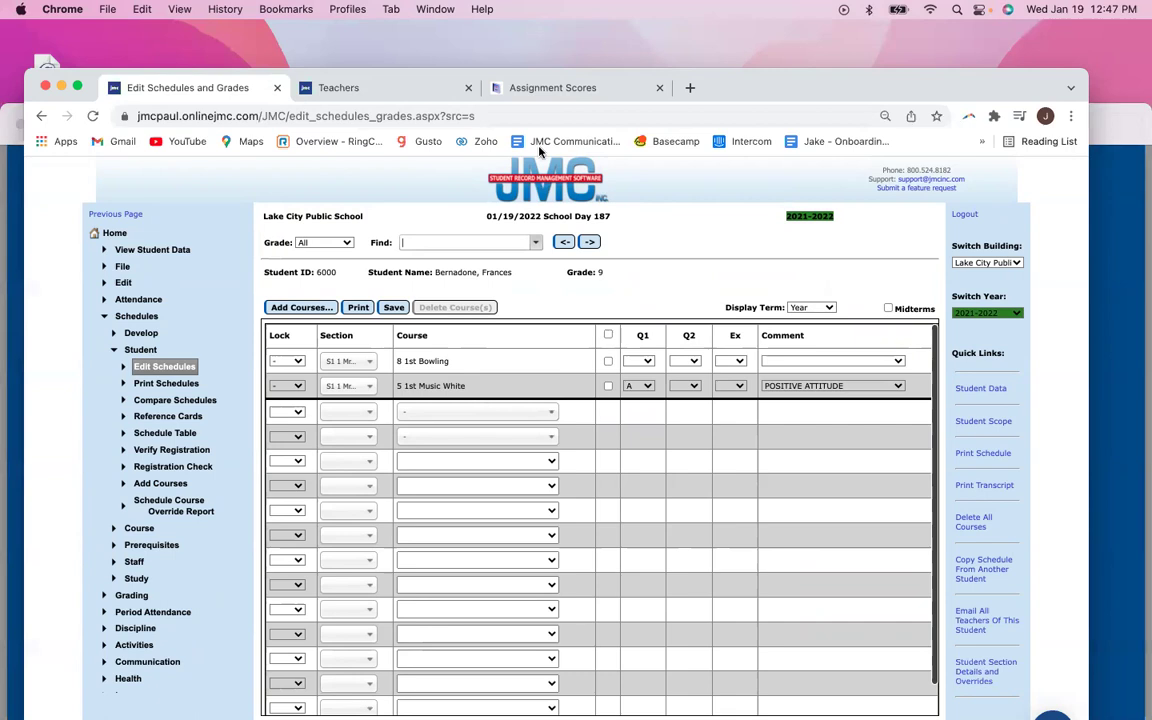
- Reload the teacher's assignment scores page and log out, returning to the teacher login page
left_click(503, 84)
left_click(545, 116)
key("Return")
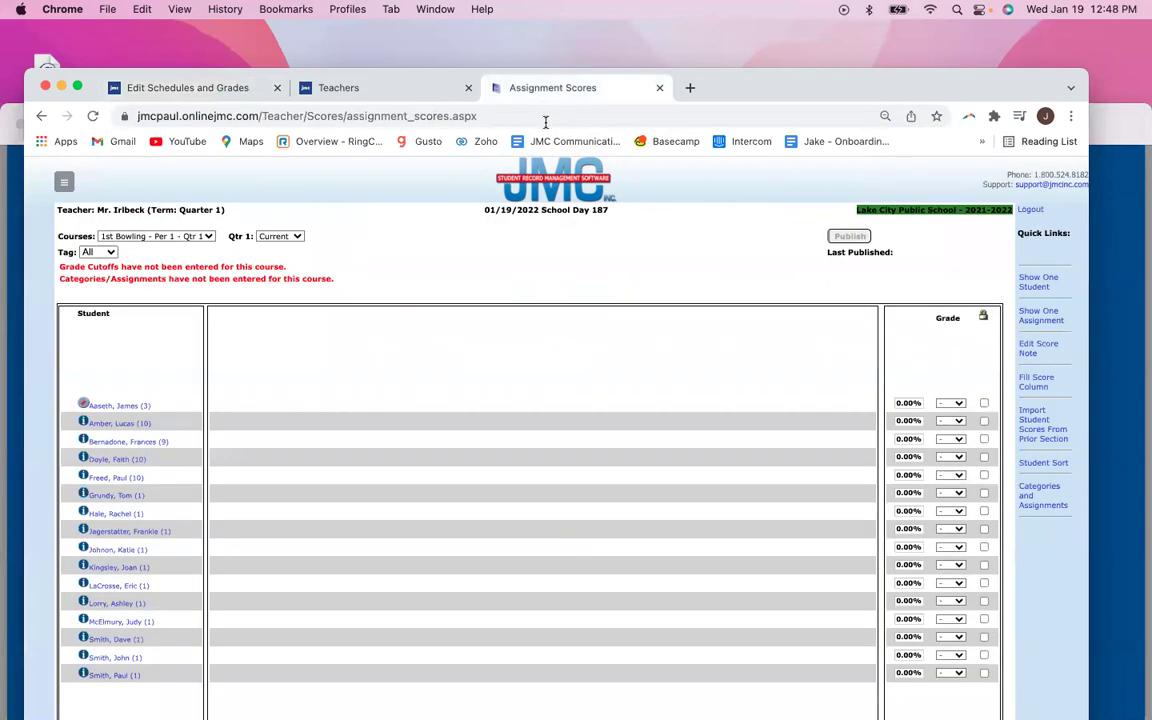
left_click(1027, 210)
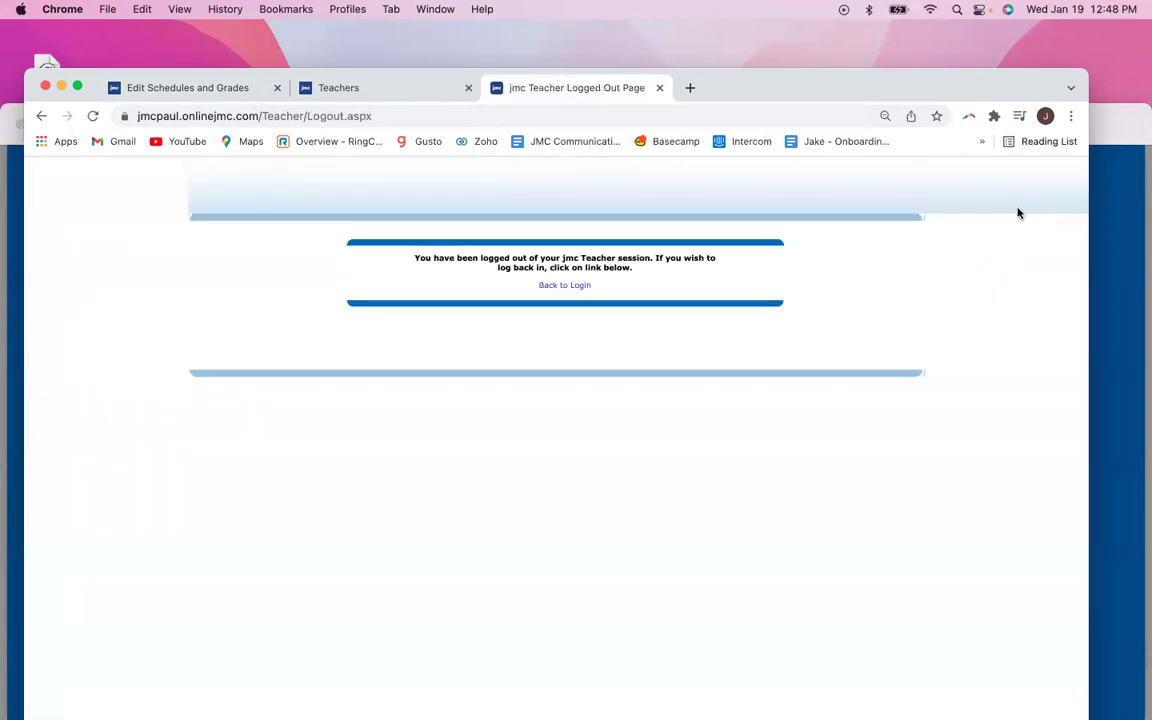
left_click(545, 286)
- Copy the Bowling teacher's username from the teacher record and submit the teacher login with that username and the account password
left_click(374, 97)
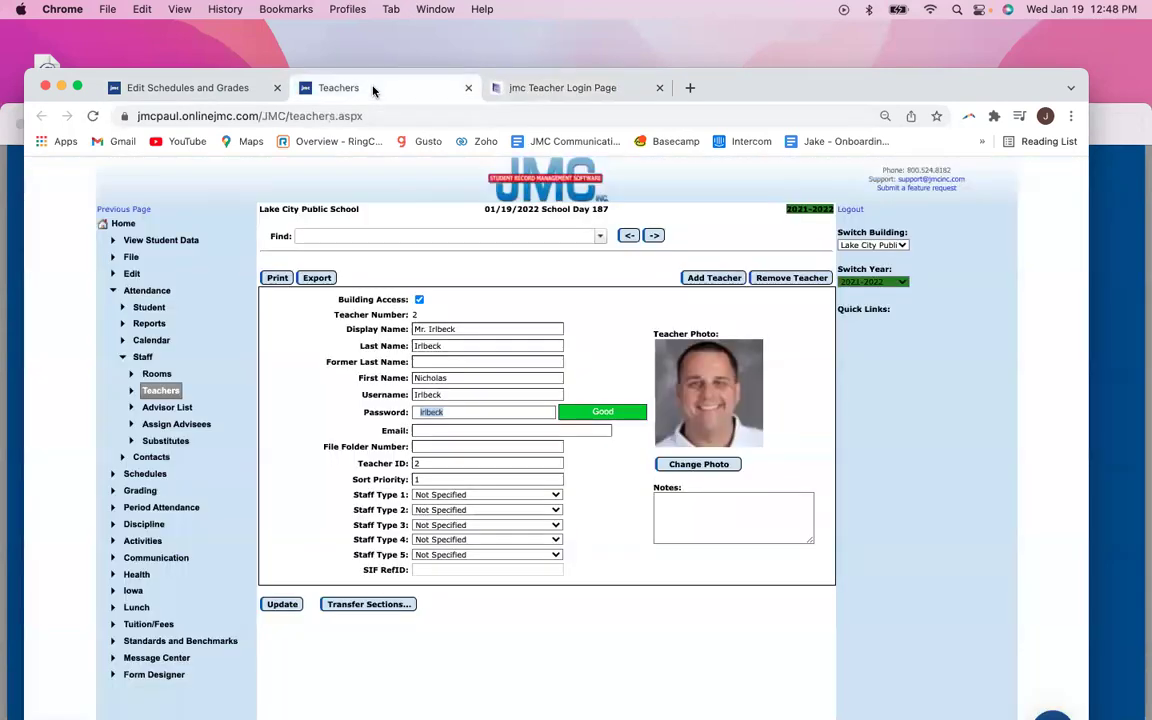
double_click(453, 394)
key("super+c")
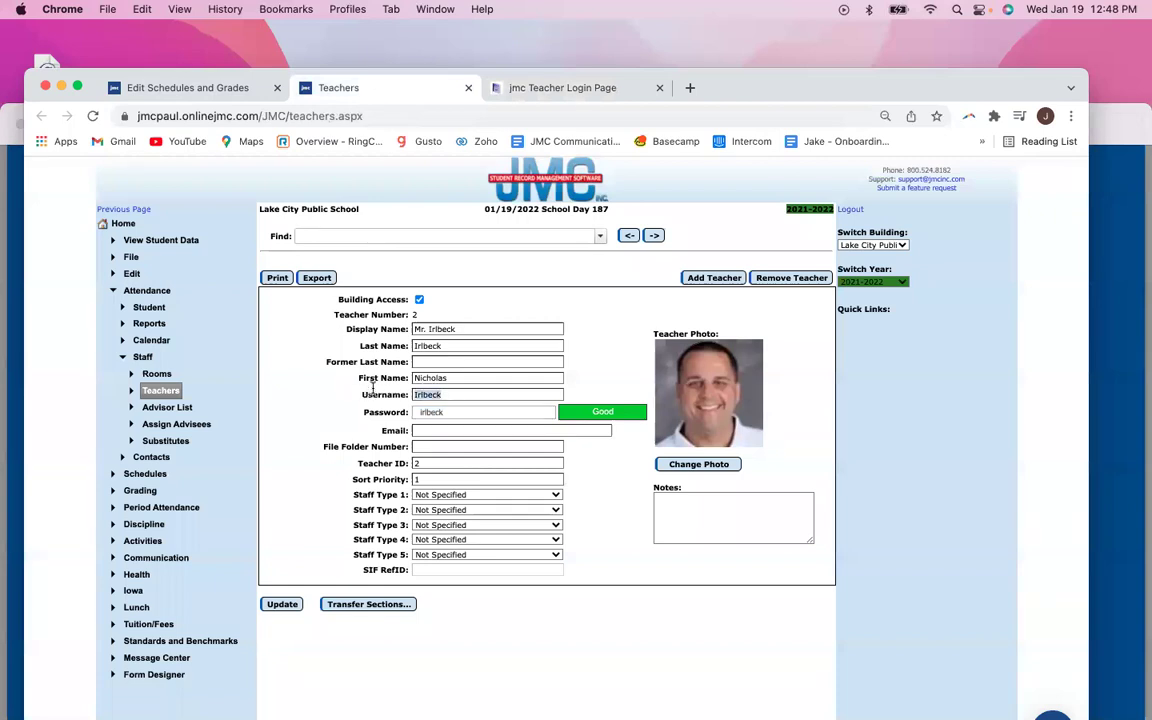
left_click(566, 92)
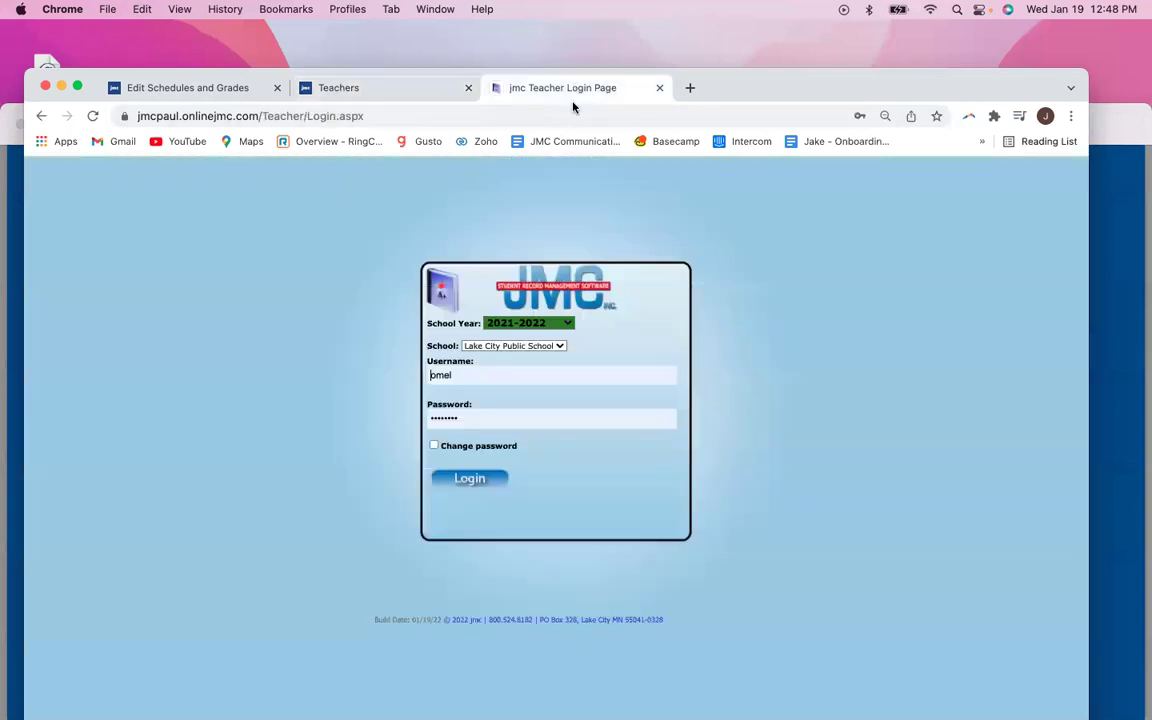
left_click(517, 372)
key("super+a")
key("super+v")
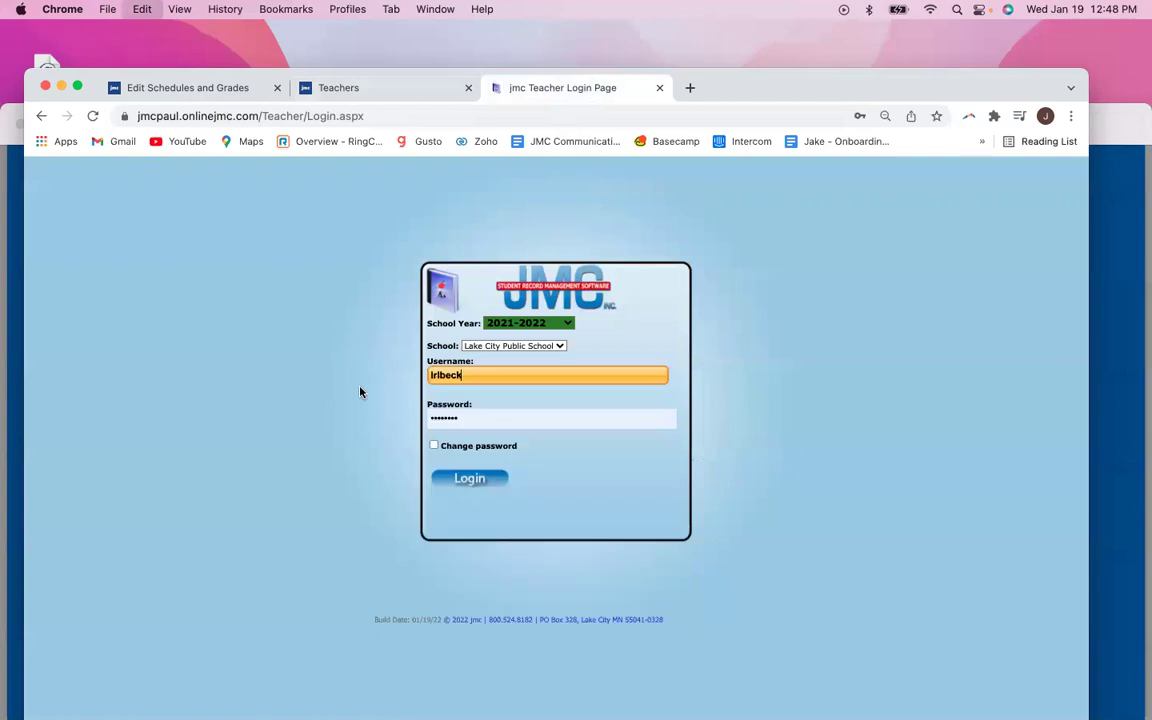
left_click(466, 415)
left_click(455, 481)
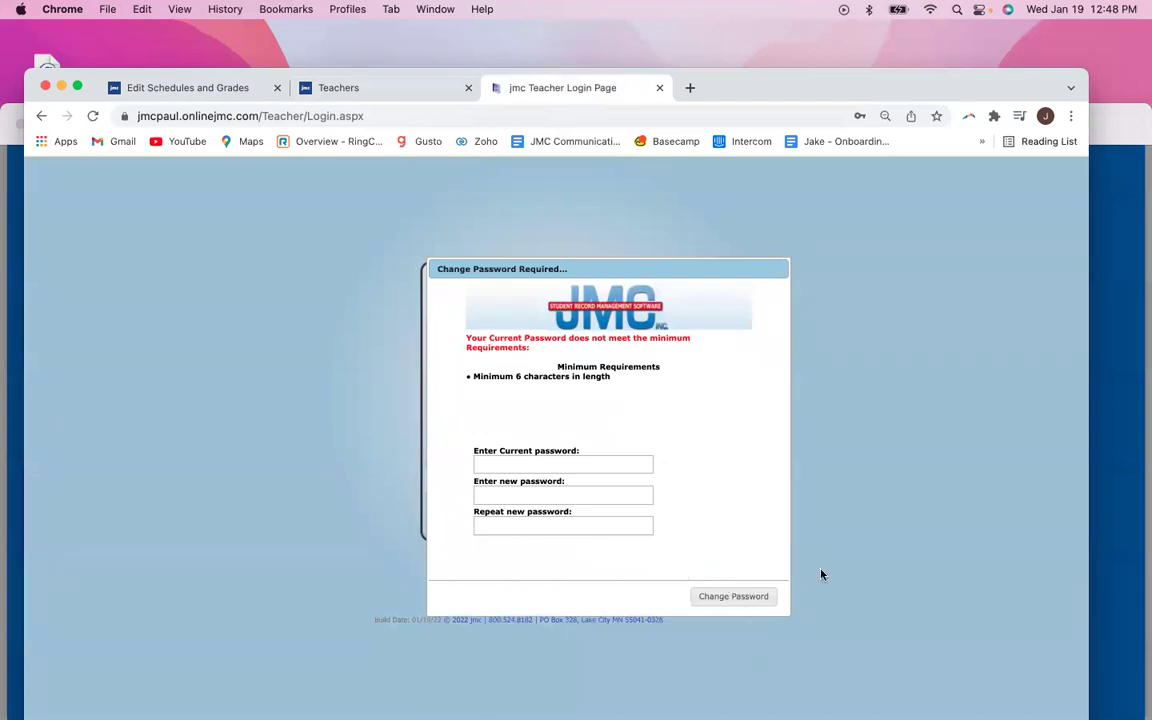
- Complete the required password change by entering the current password and the new password twice, submit it, and dismiss the message
left_click(728, 600)
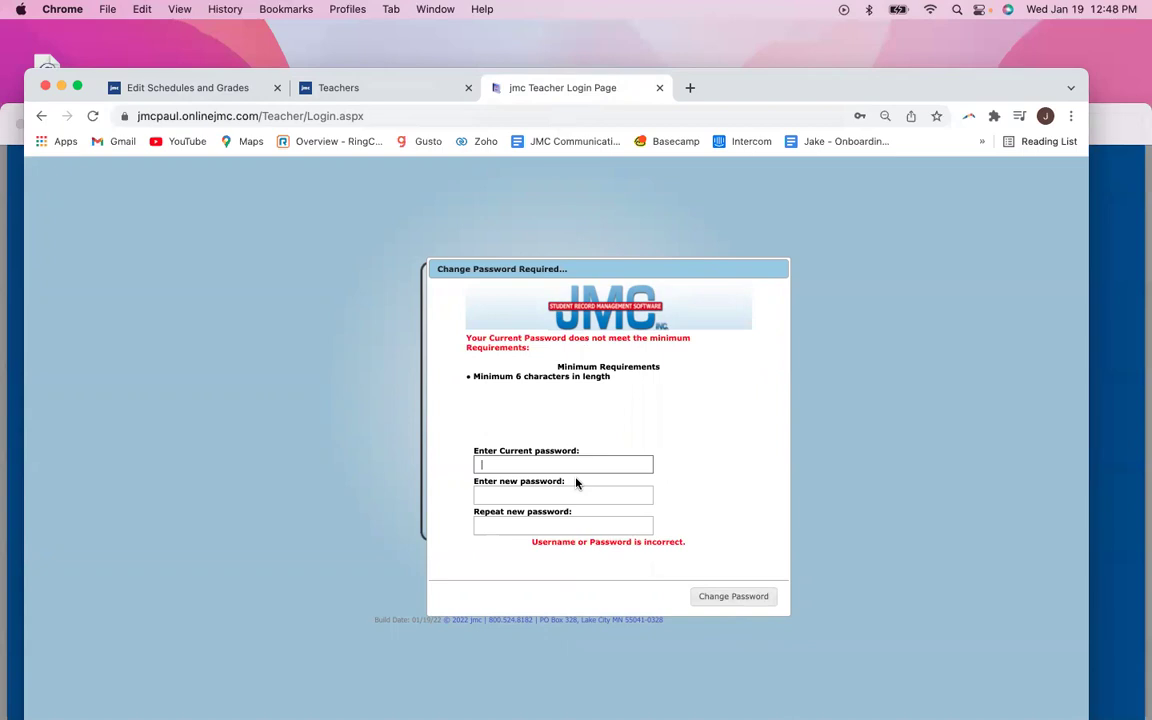
type("•••••••")
left_click(549, 494)
key("super+v")
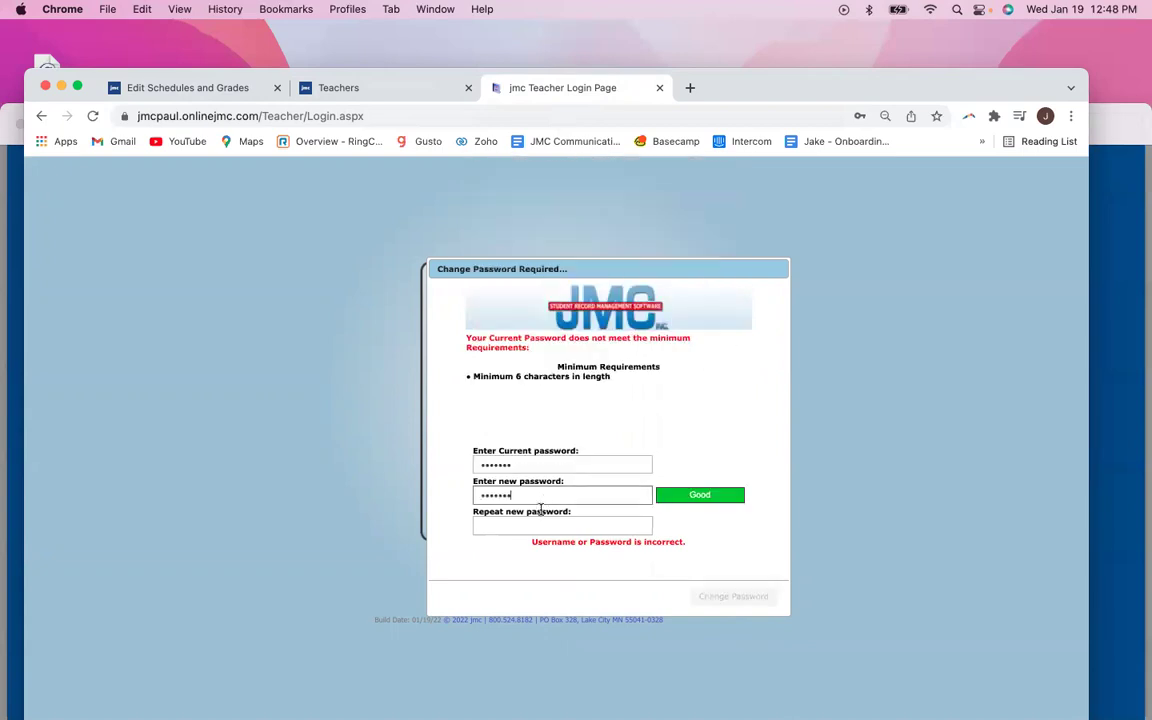
left_click(532, 527)
key("super+v")
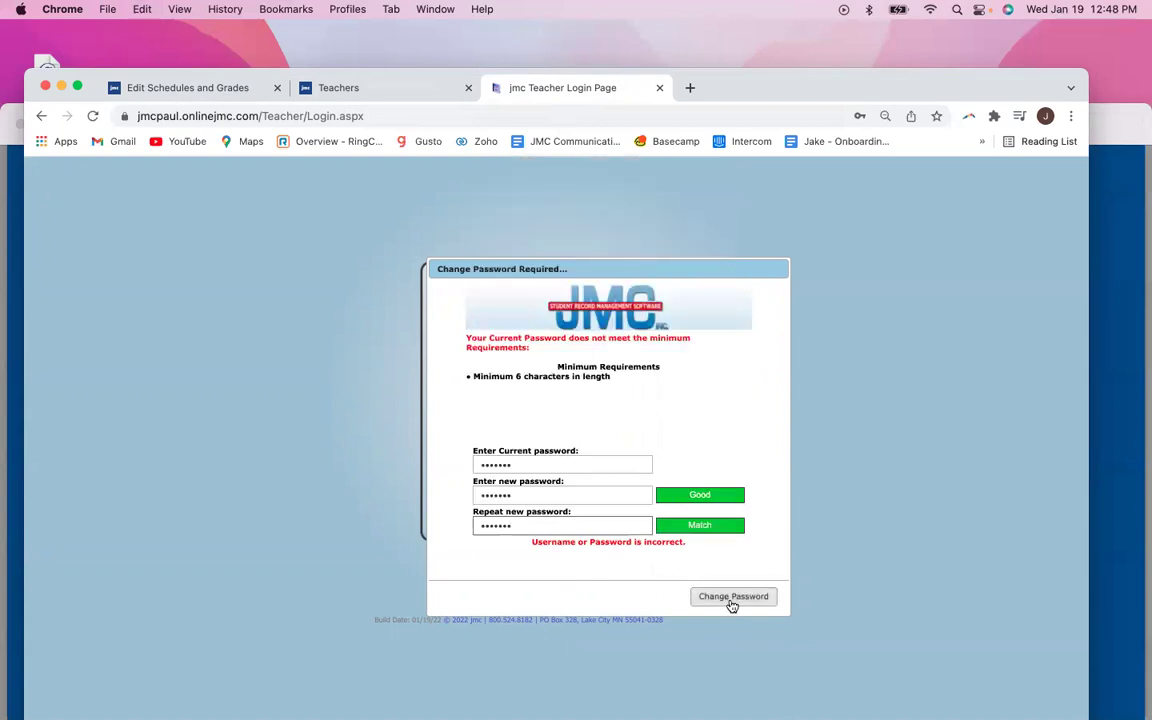
left_click(733, 597)
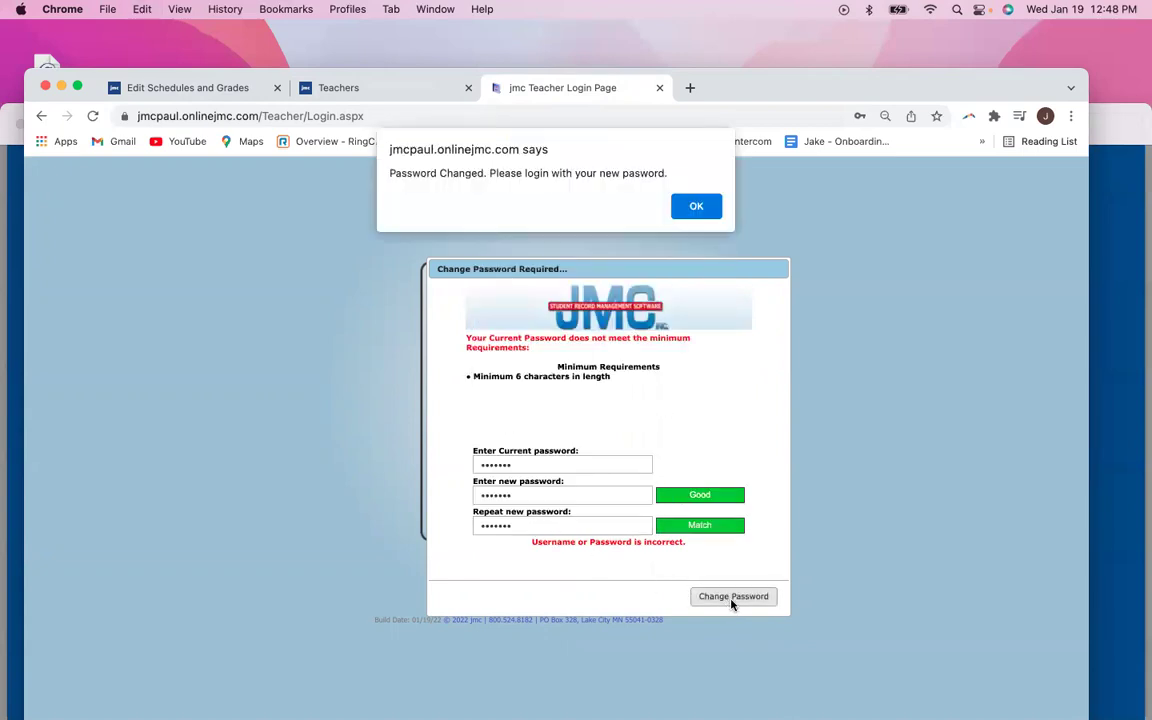
left_click(704, 206)
- Log in to the teacher portal with the new account password and dismiss the browser's offer to save it
left_click(524, 413)
key("Escape")
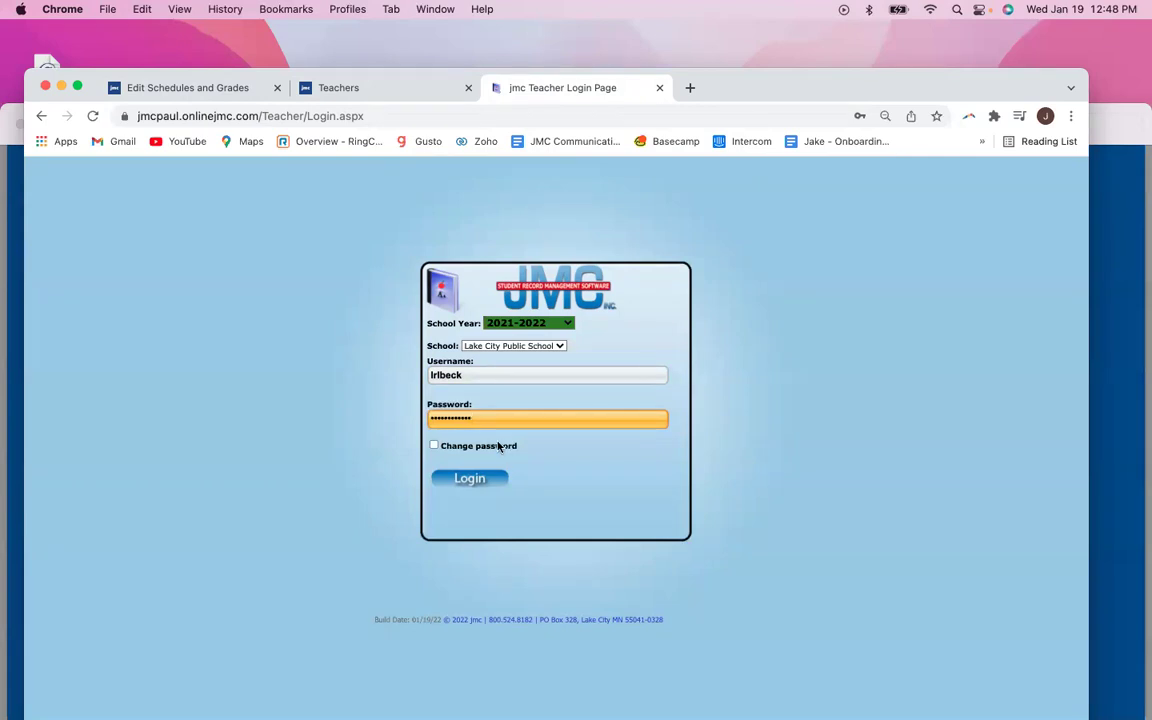
left_click(469, 479)
left_click(486, 416)
key("Escape")
type("********")
left_click(471, 487)
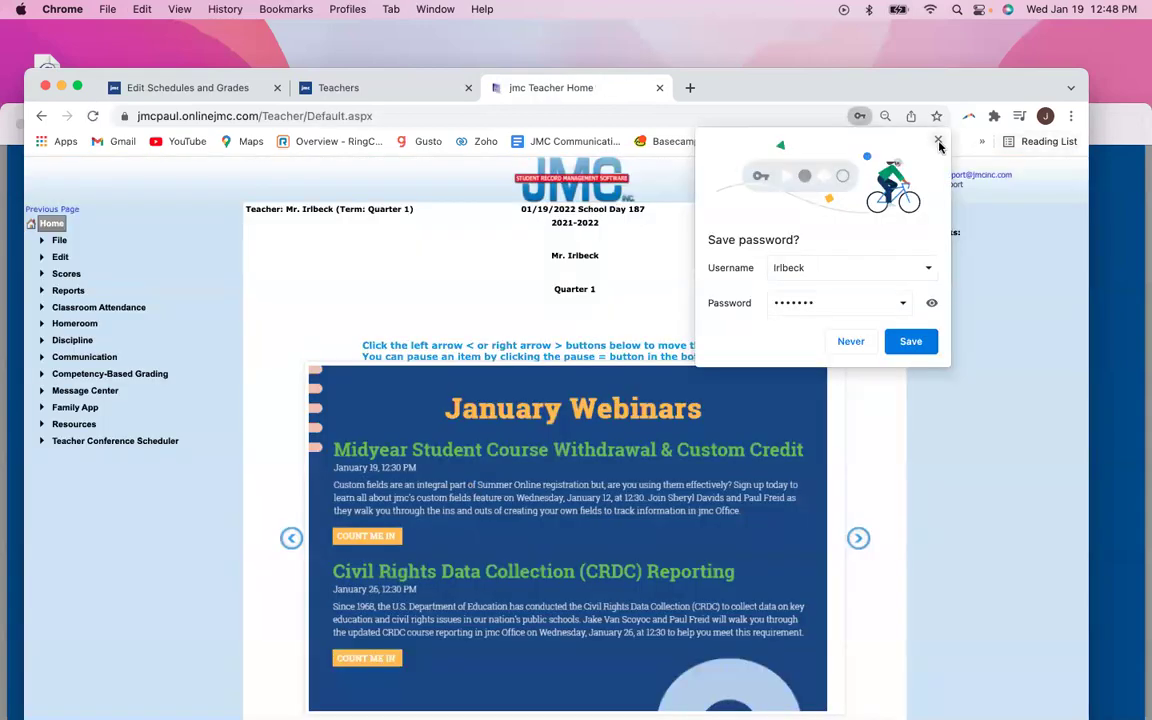
left_click(852, 118)
- Open classroom attendance entry for 1st Bowling and check the roster for the withdrawn and inactive students
left_click(105, 305)
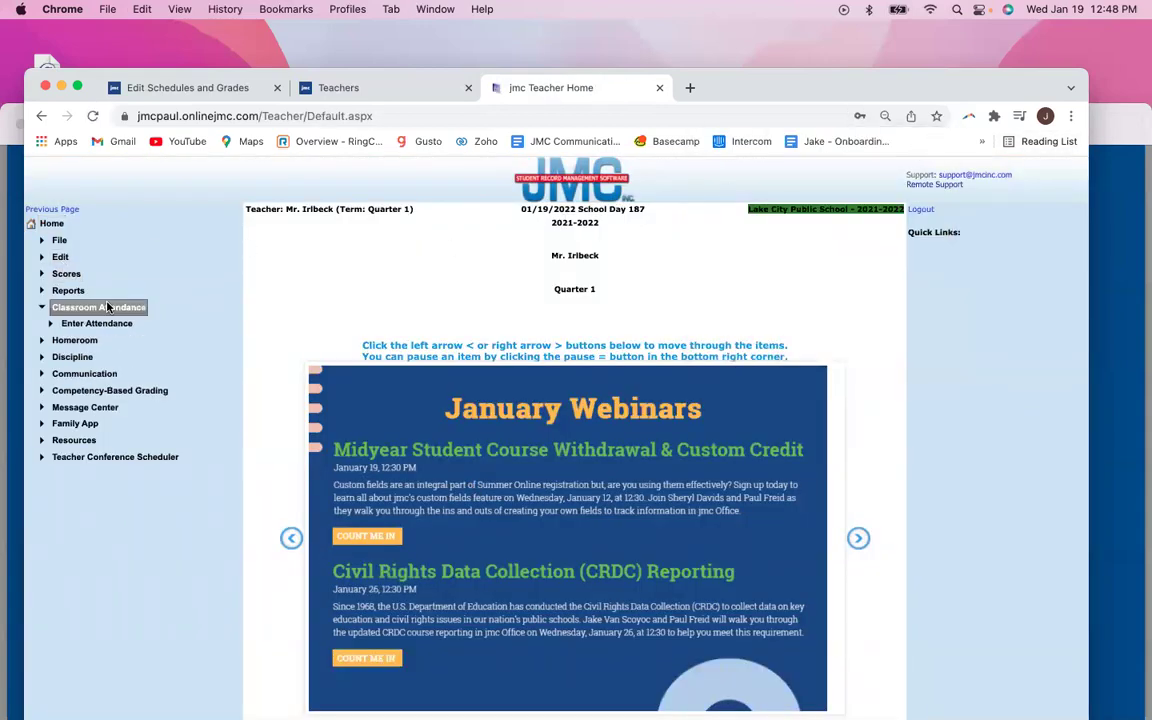
left_click(101, 324)
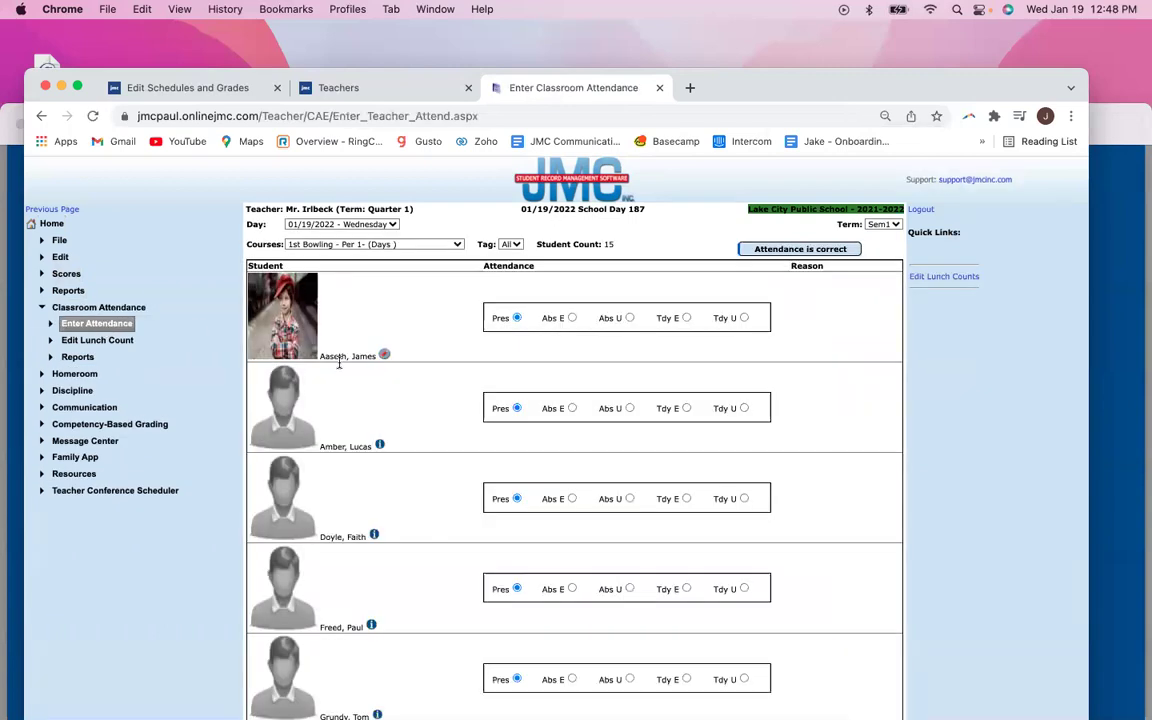
scroll(535, 411, "down", 3)
scroll(533, 411, "up", 3)
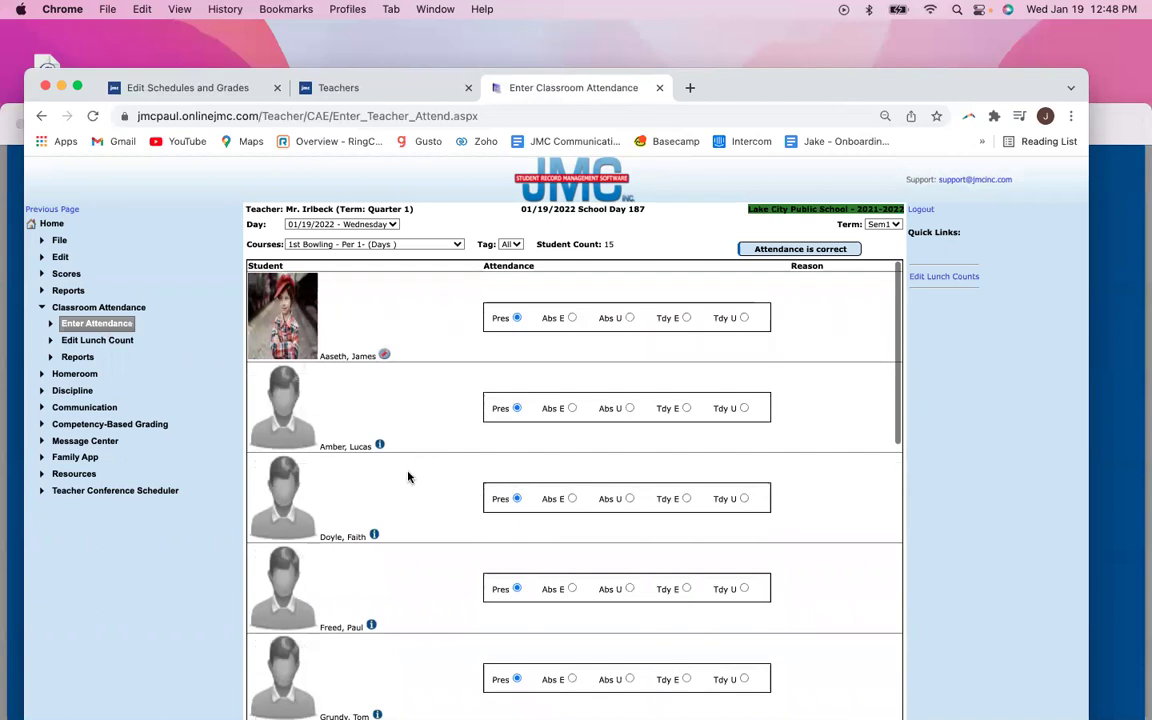
scroll(410, 472, "down", 1)
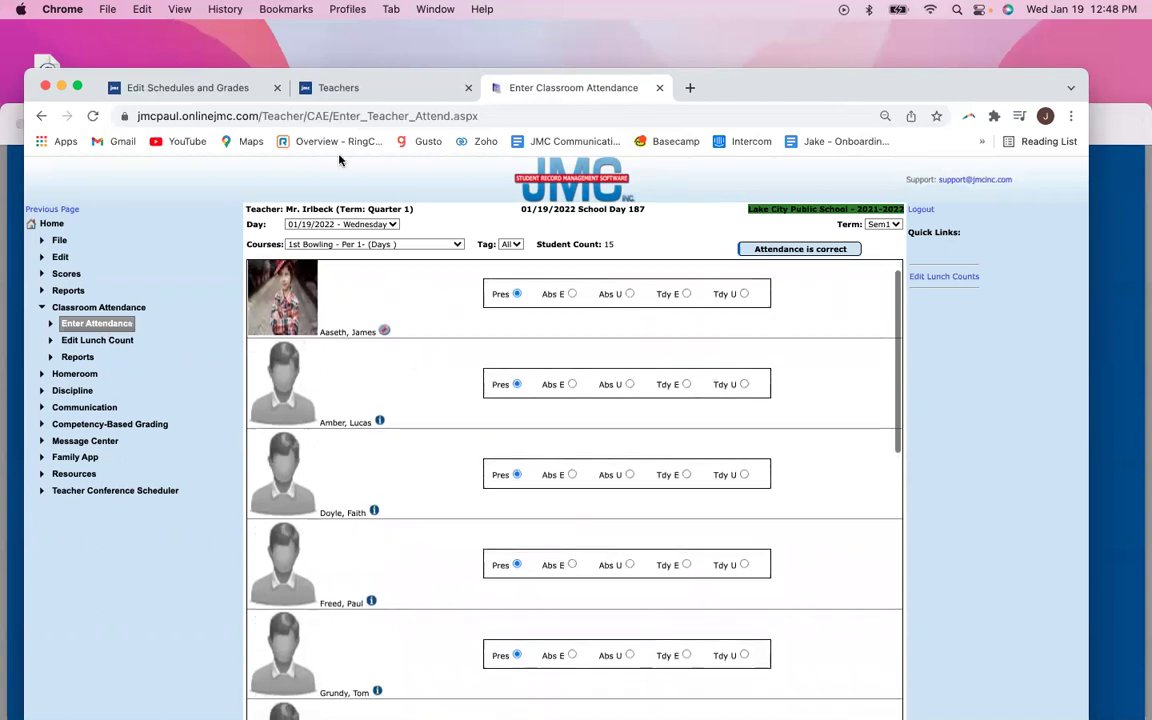
- Return to the deactivated student's schedule and look over the enrolled courses and credit totals
left_click(188, 88)
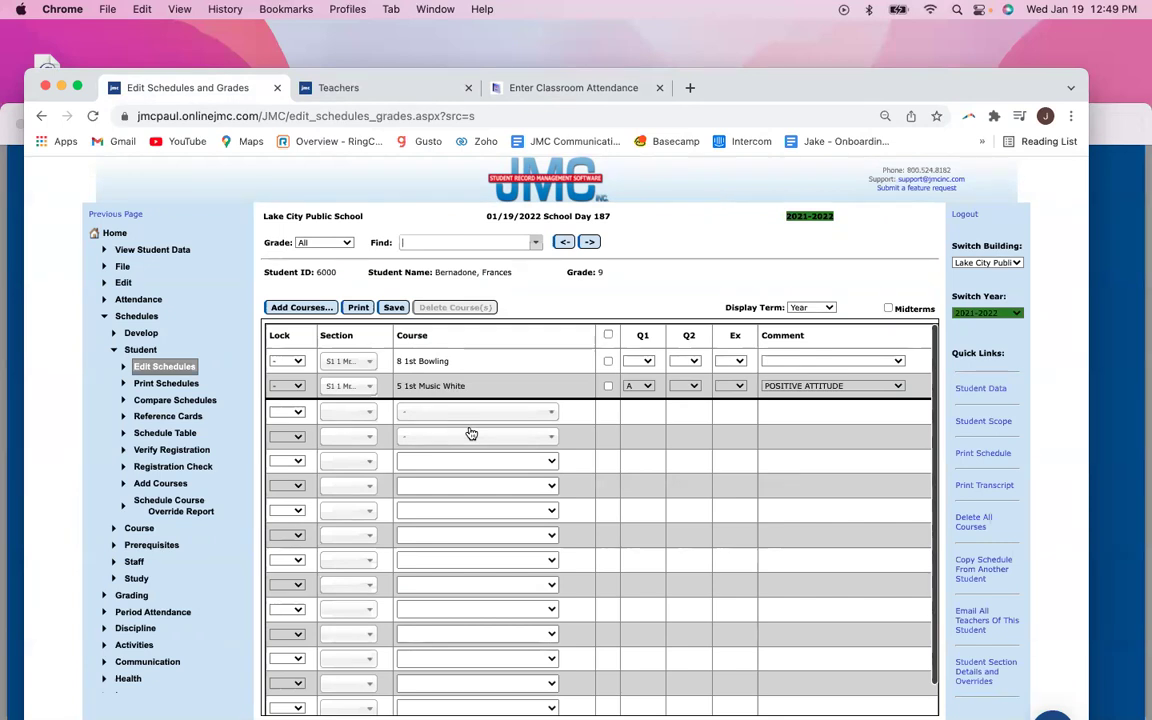
left_click_drag(1024, 87, 1019, 37)
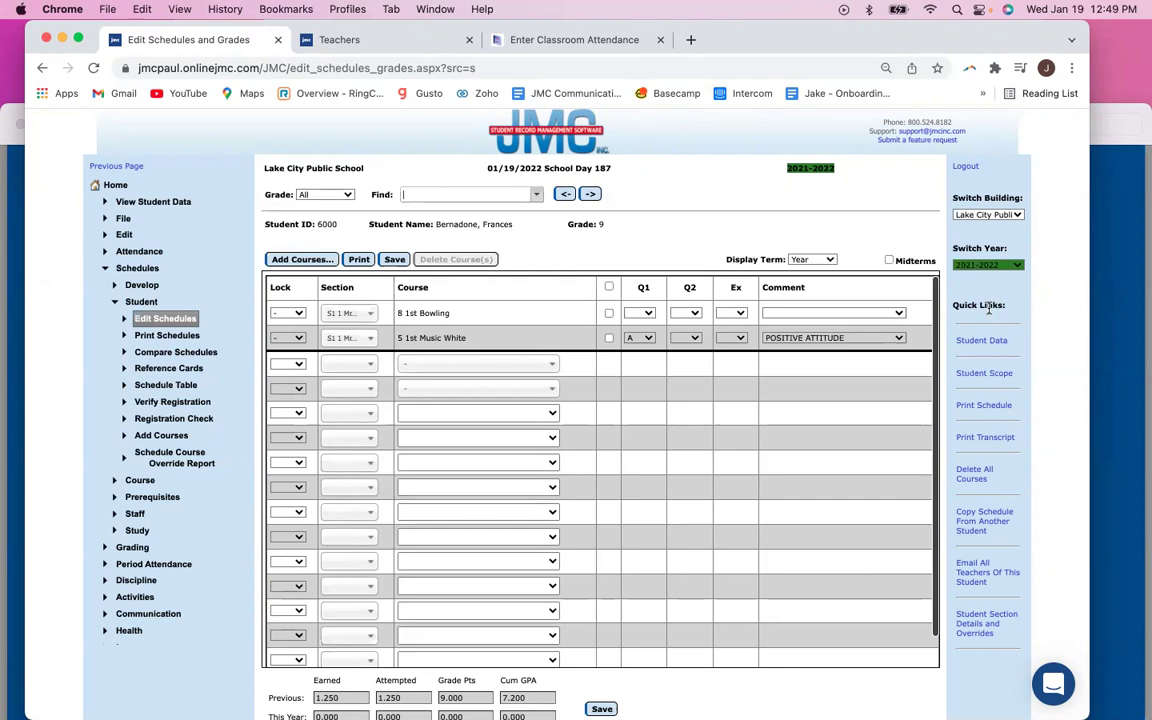
scroll(851, 376, "down", 1)
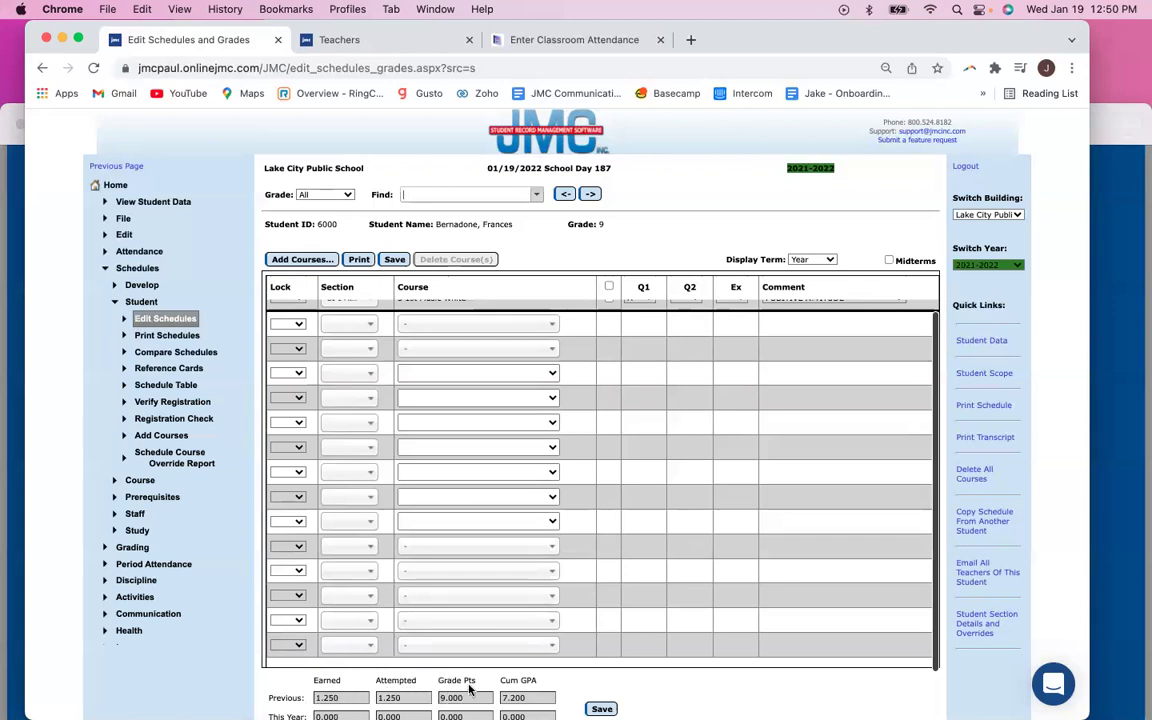
- Open the same student's record for editing in the grading transcripts
left_click(141, 301)
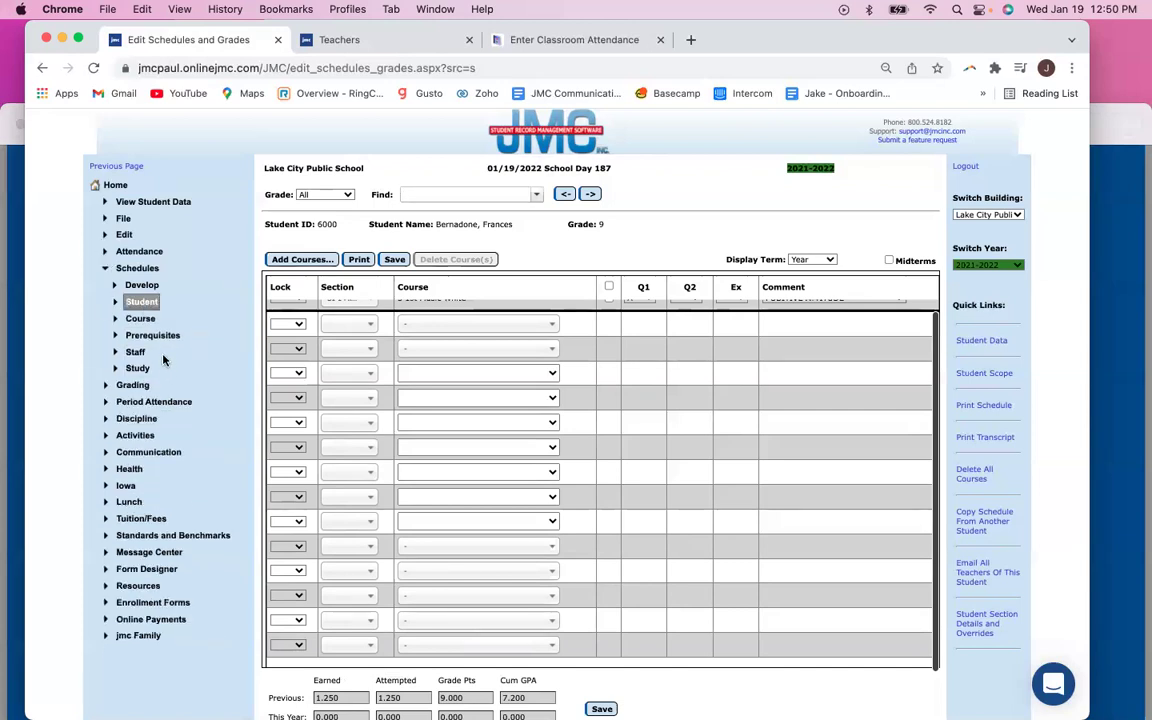
left_click(132, 268)
left_click(130, 286)
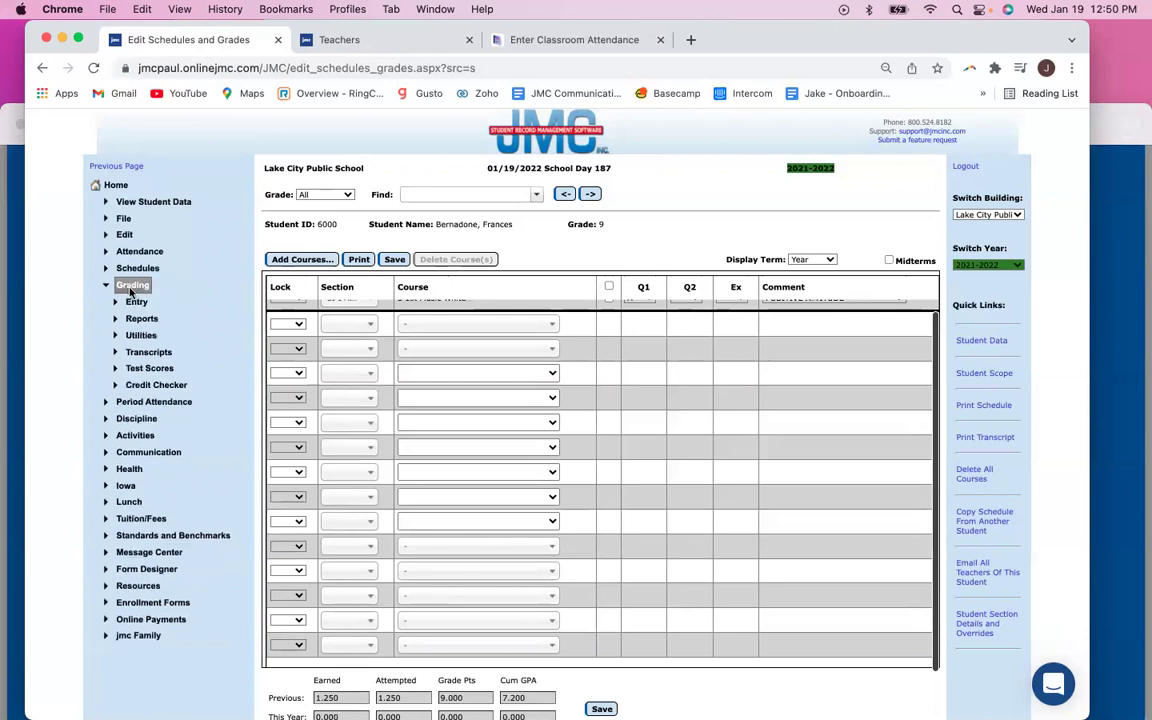
left_click(145, 352)
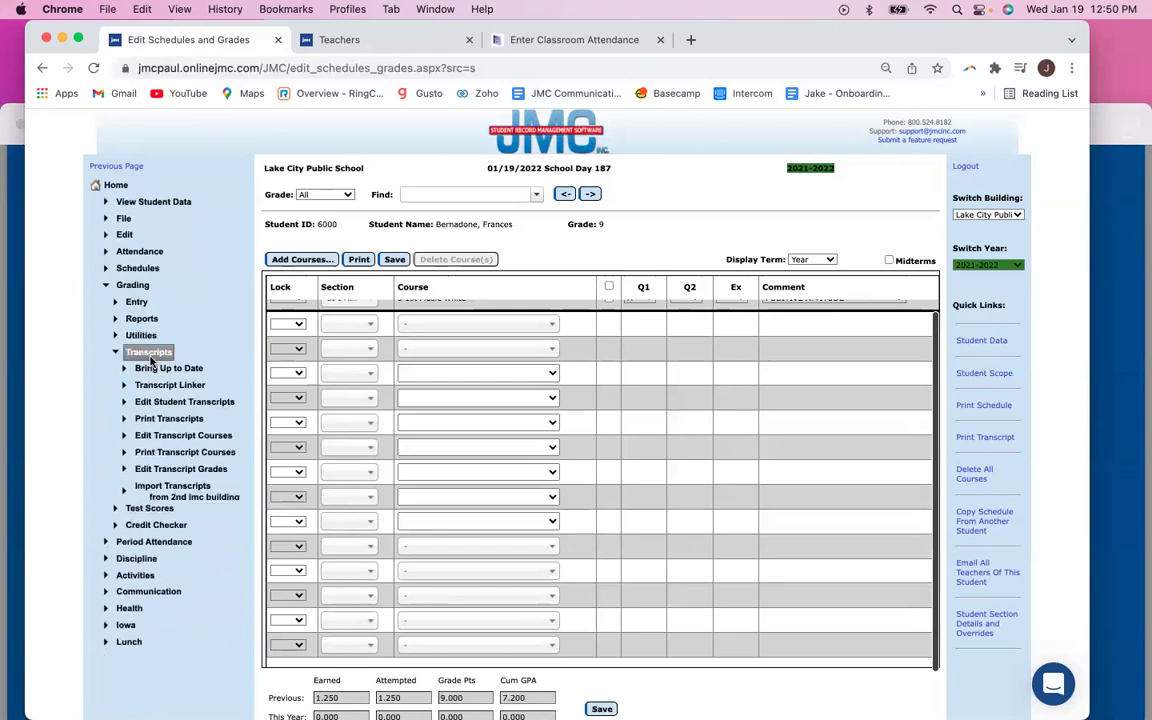
left_click(172, 408)
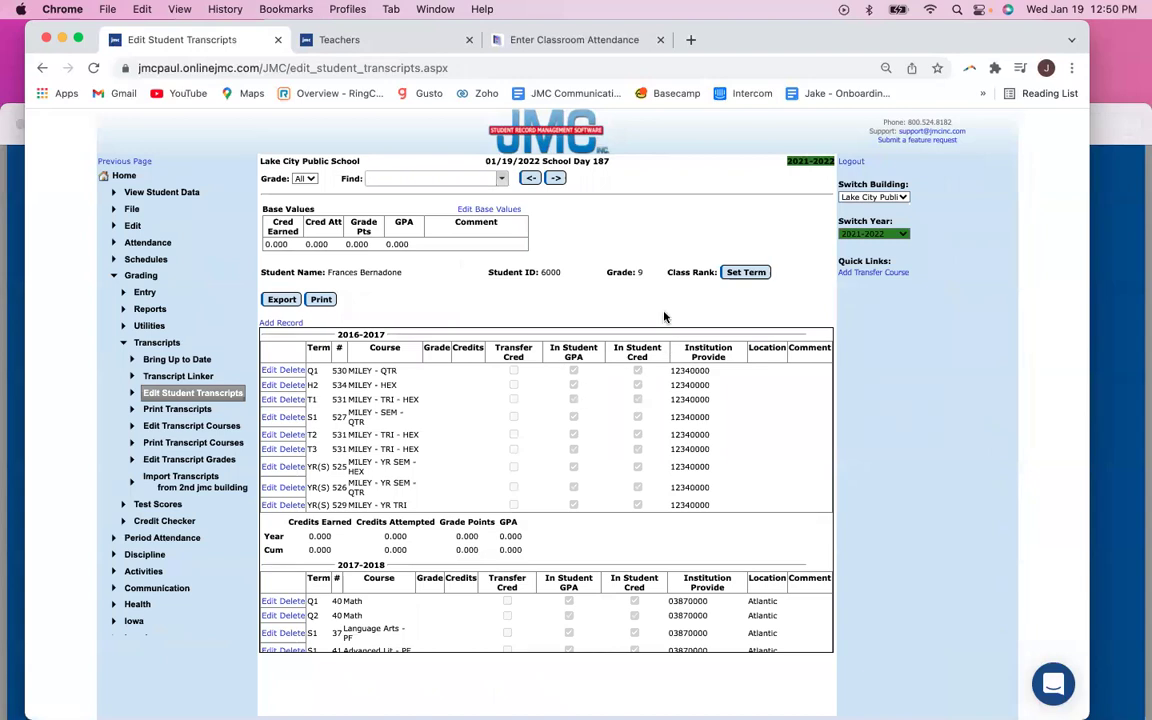
- Review the transcript's yearly records down to the 2020-2021 courses, examining their grades, credits and GPA and credit settings
scroll(663, 322, "down", 1)
scroll(612, 420, "down", 10)
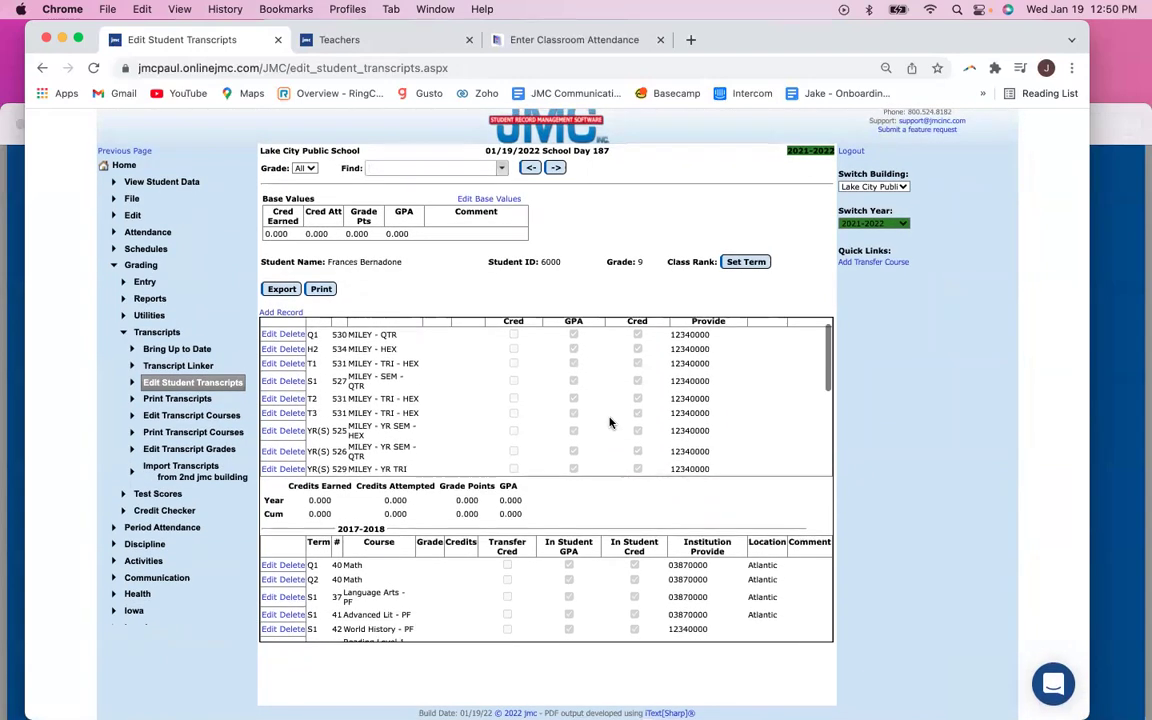
scroll(603, 426, "down", 10)
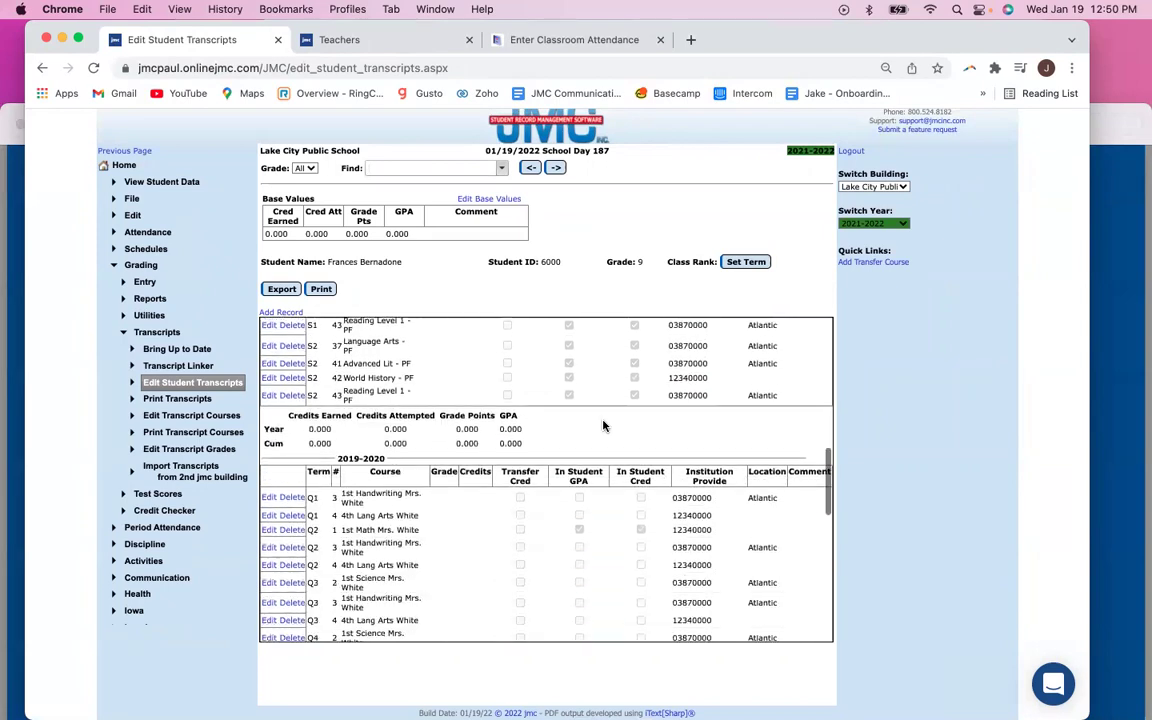
scroll(603, 426, "down", 8)
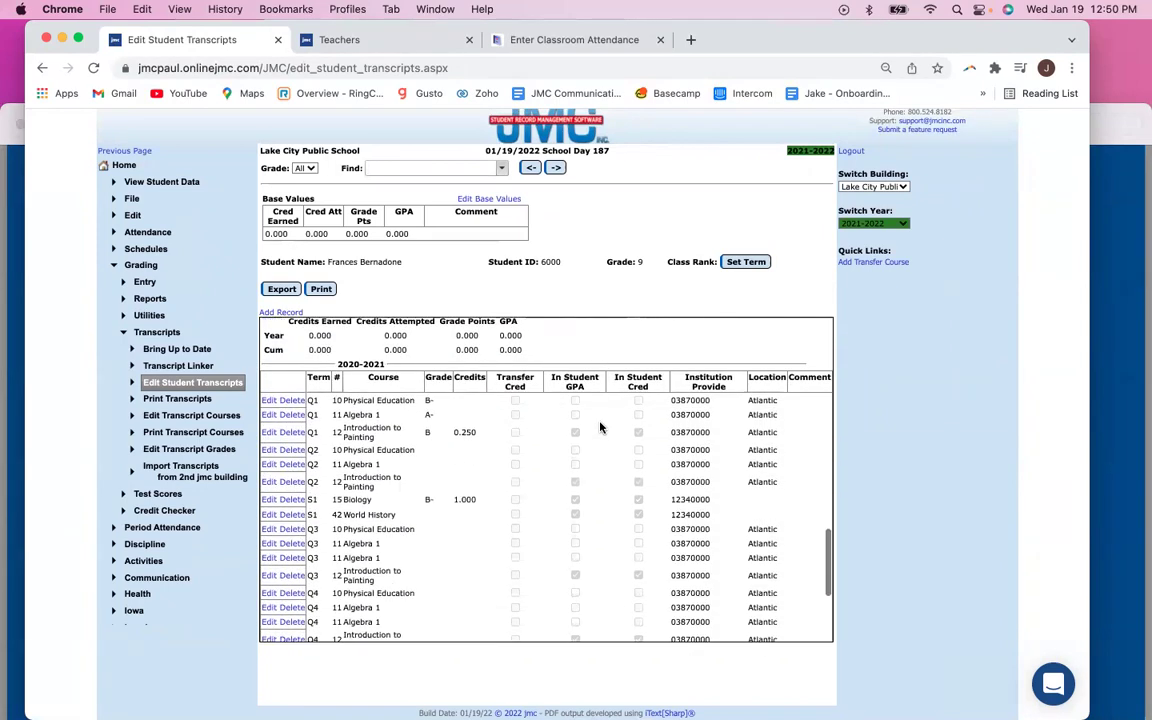
scroll(518, 424, "up", 3)
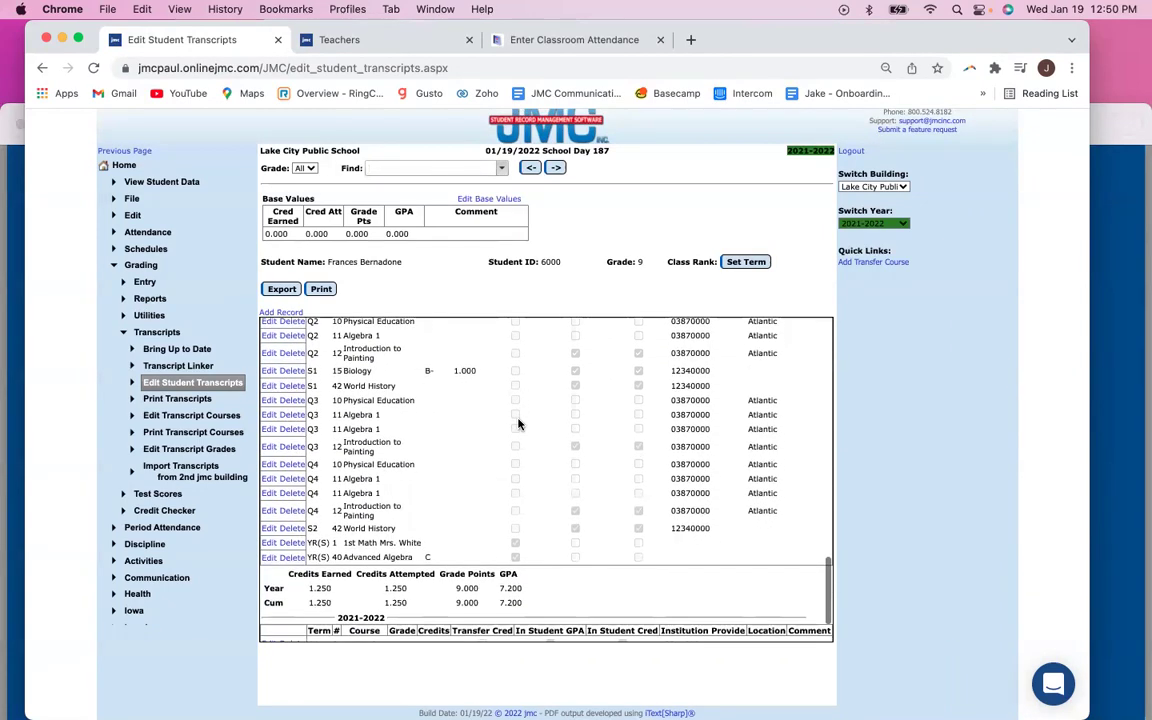
scroll(518, 424, "up", 2)
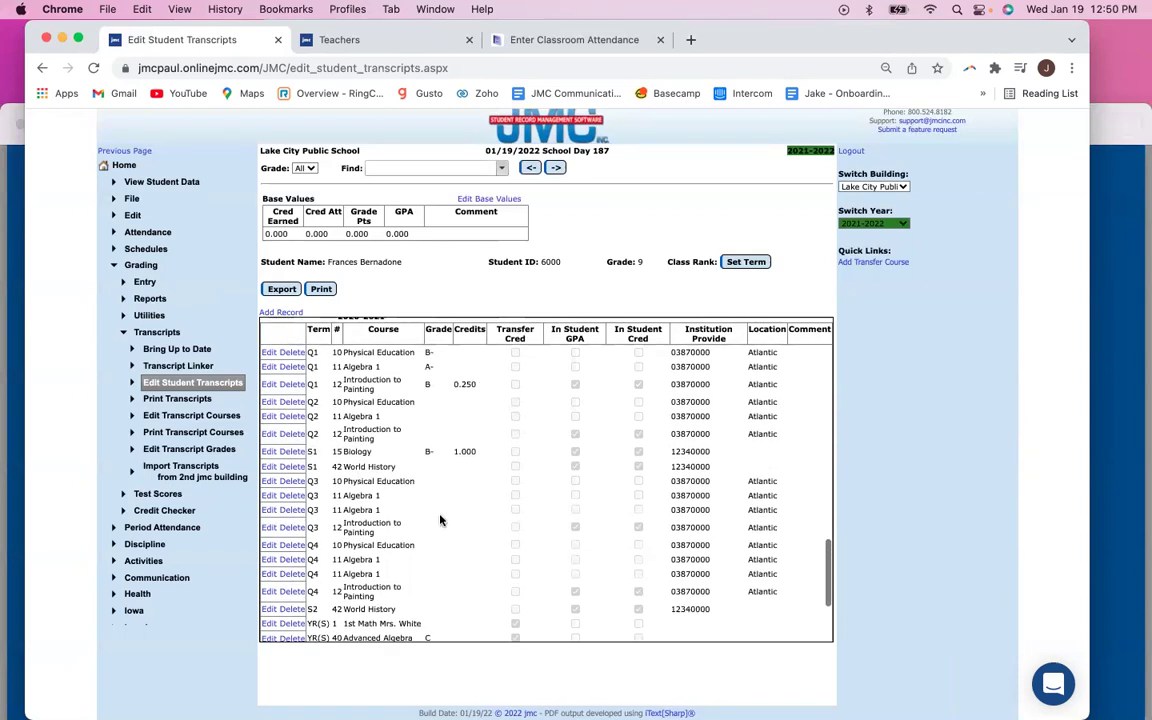
scroll(458, 495, "down", 2)
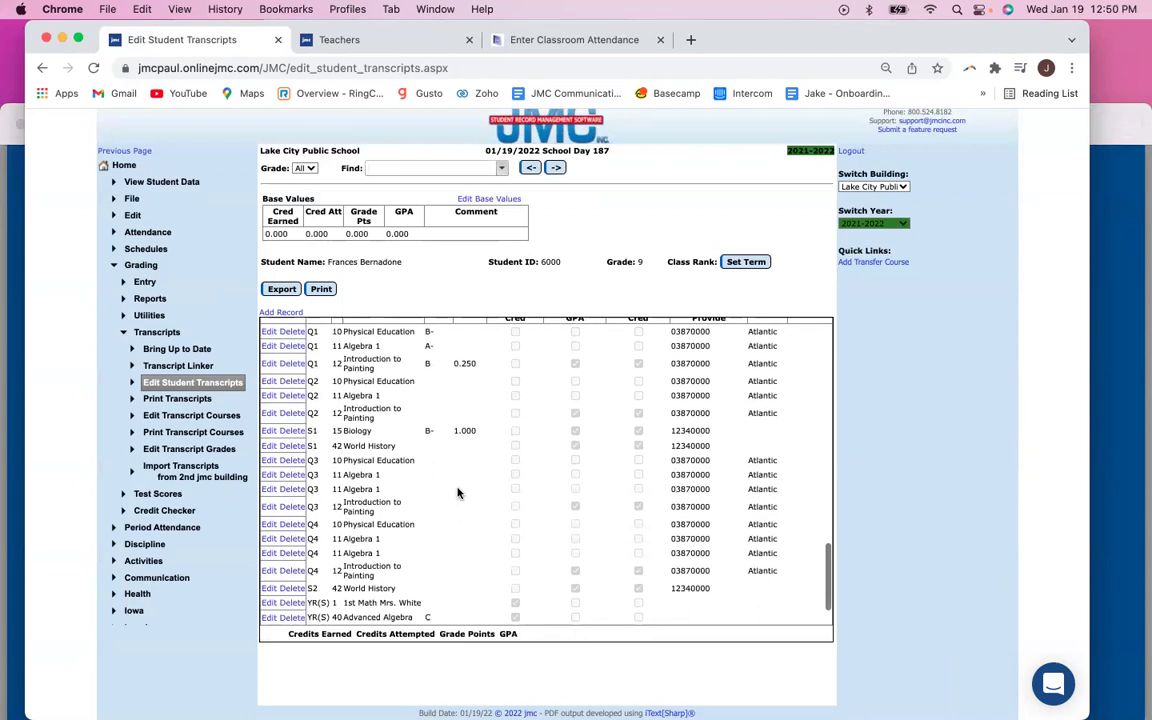
scroll(458, 493, "down", 2)
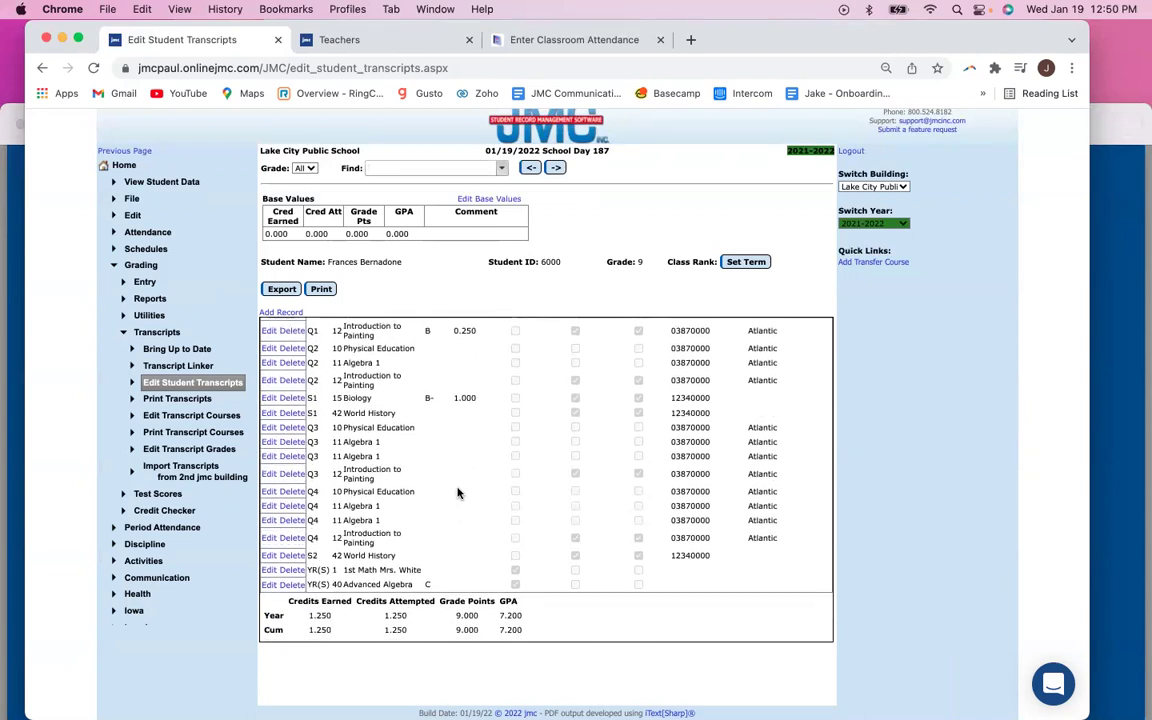
scroll(458, 493, "up", 2)
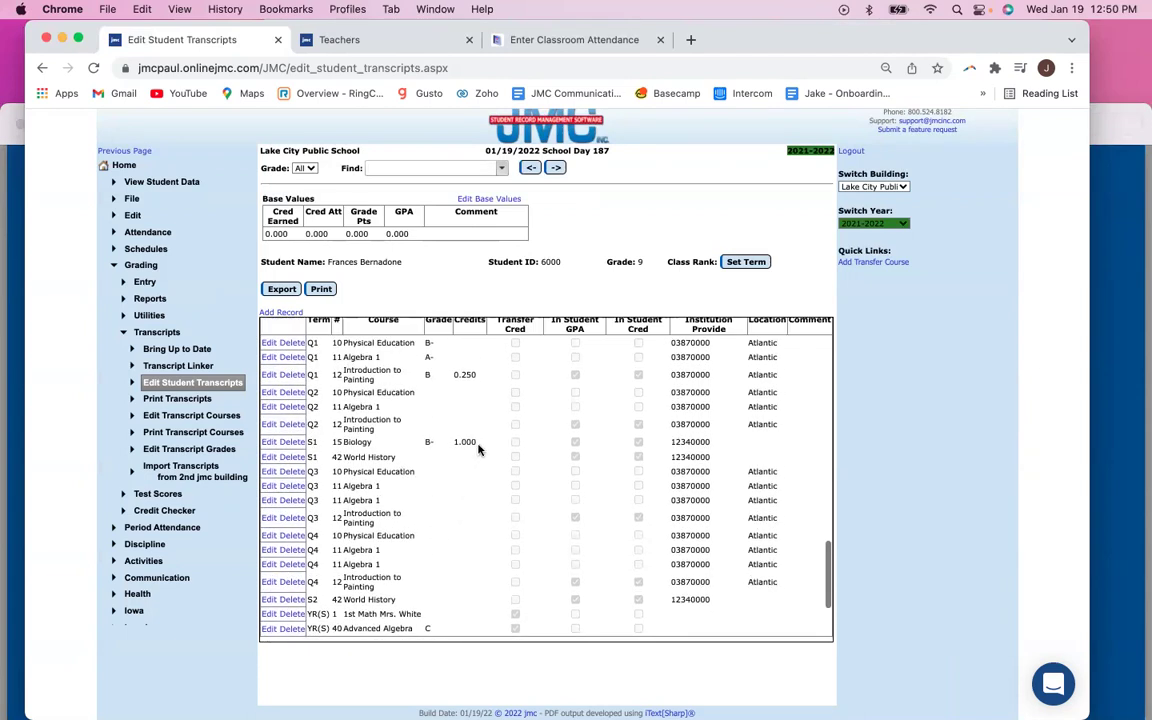
scroll(458, 430, "up", 1)
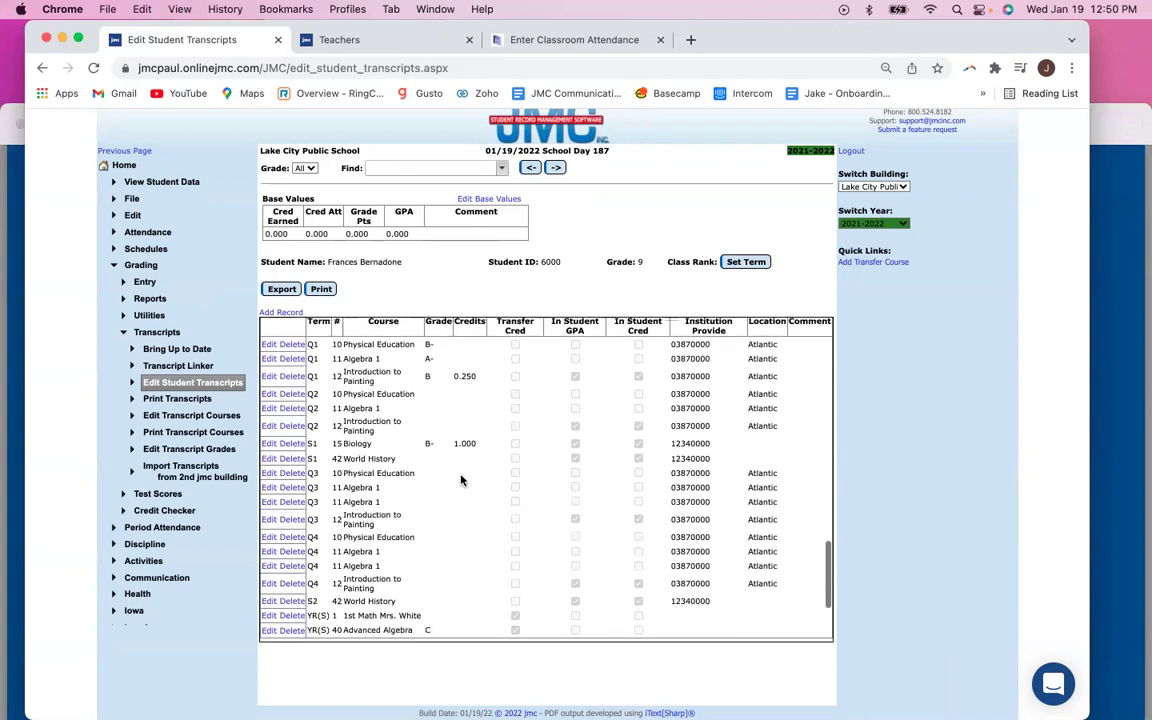
- Compare the 2020-2021 yearly Credits Earned total with the credits of the individual courses
scroll(462, 470, "down", 3)
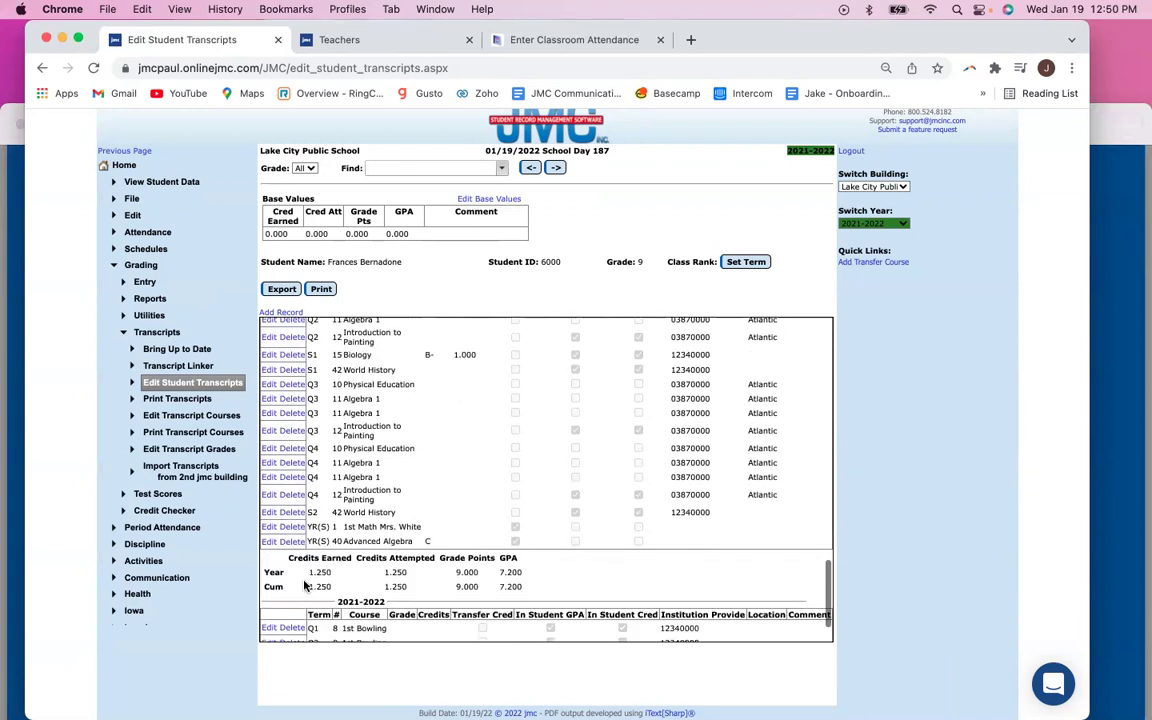
double_click(310, 573)
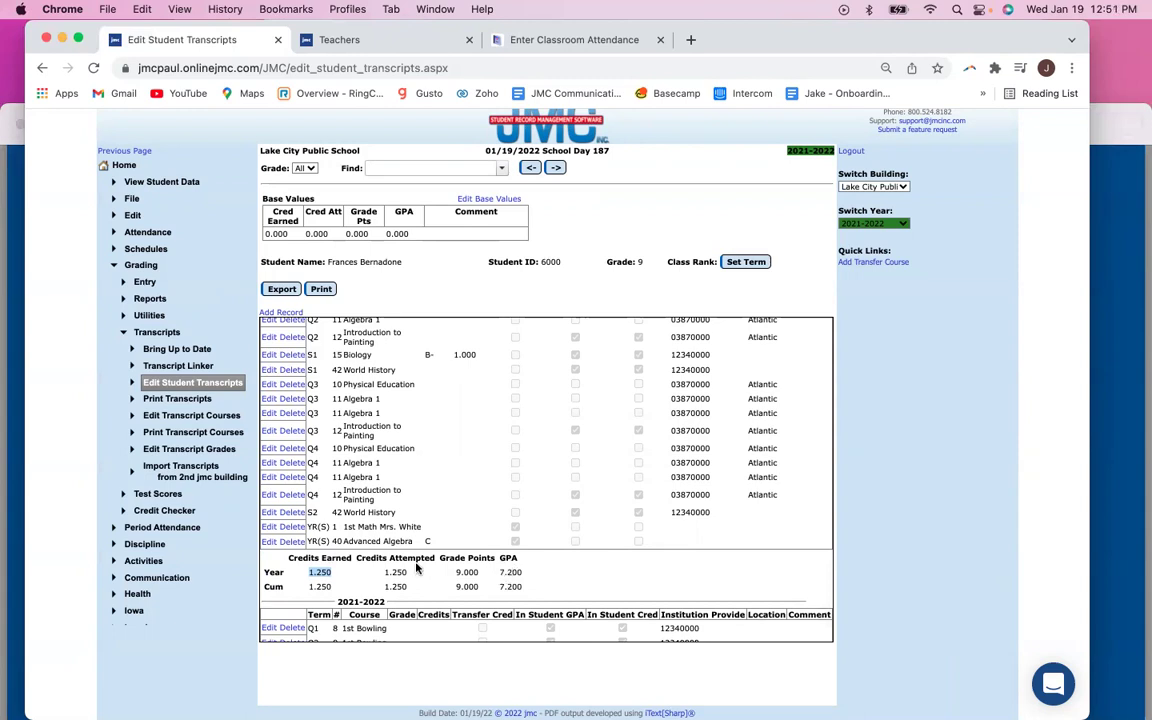
scroll(370, 590, "up", 2)
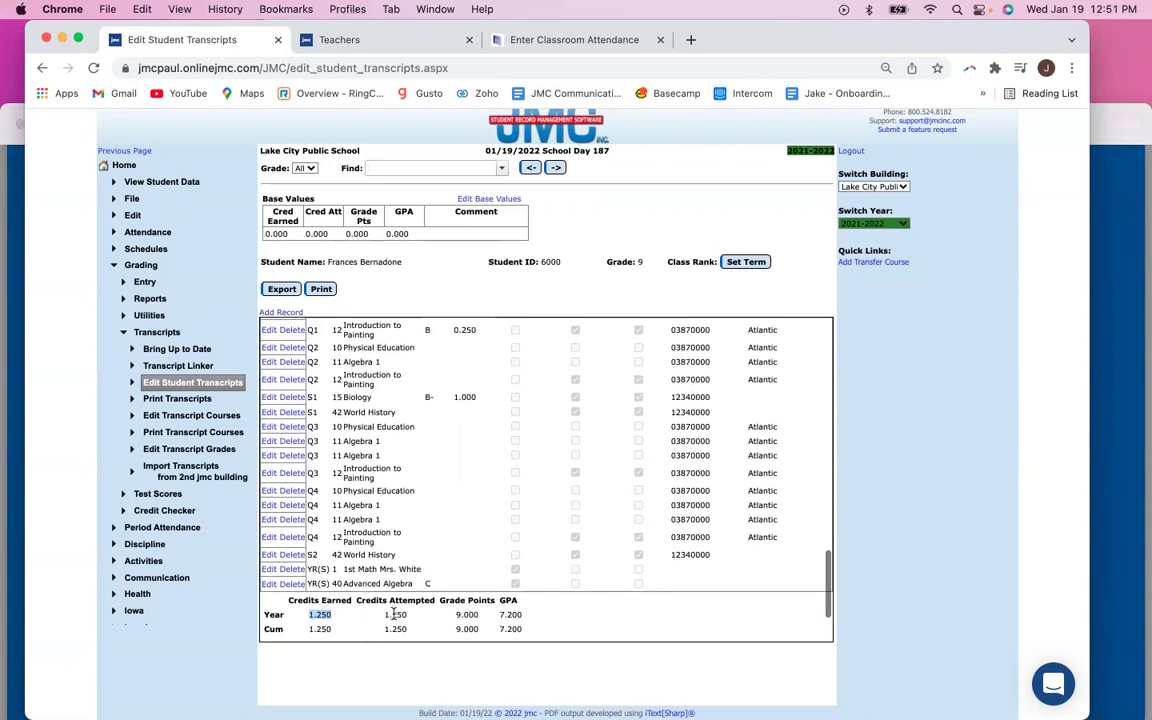
scroll(424, 496, "up", 3)
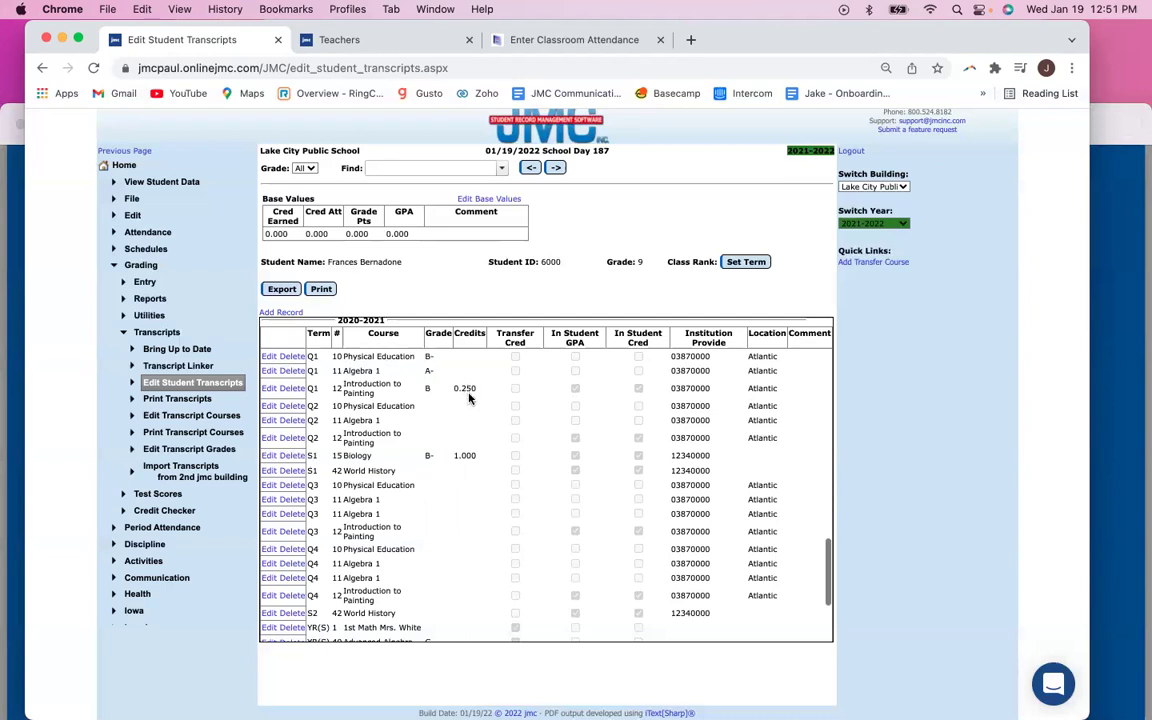
- Review the transcript's 2020-2021 course grades and credits against the year and cumulative totals, including the 2021-2022 courses
scroll(469, 398, "down", 1)
scroll(467, 400, "down", 3)
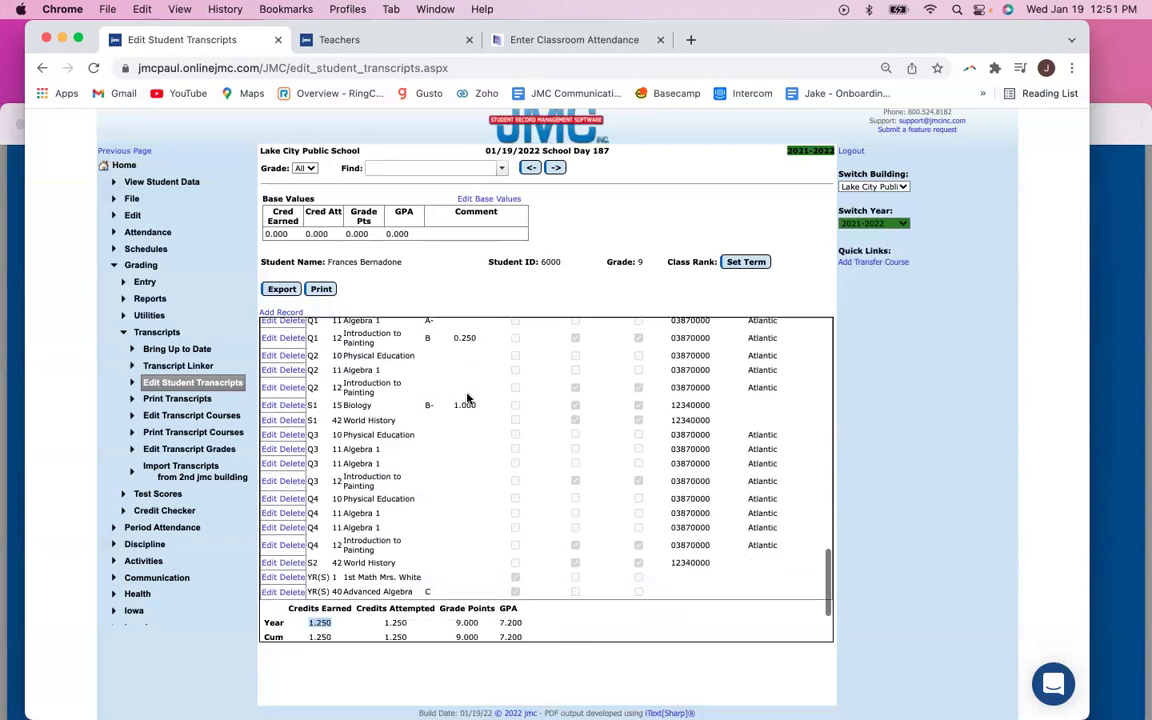
scroll(463, 405, "down", 1)
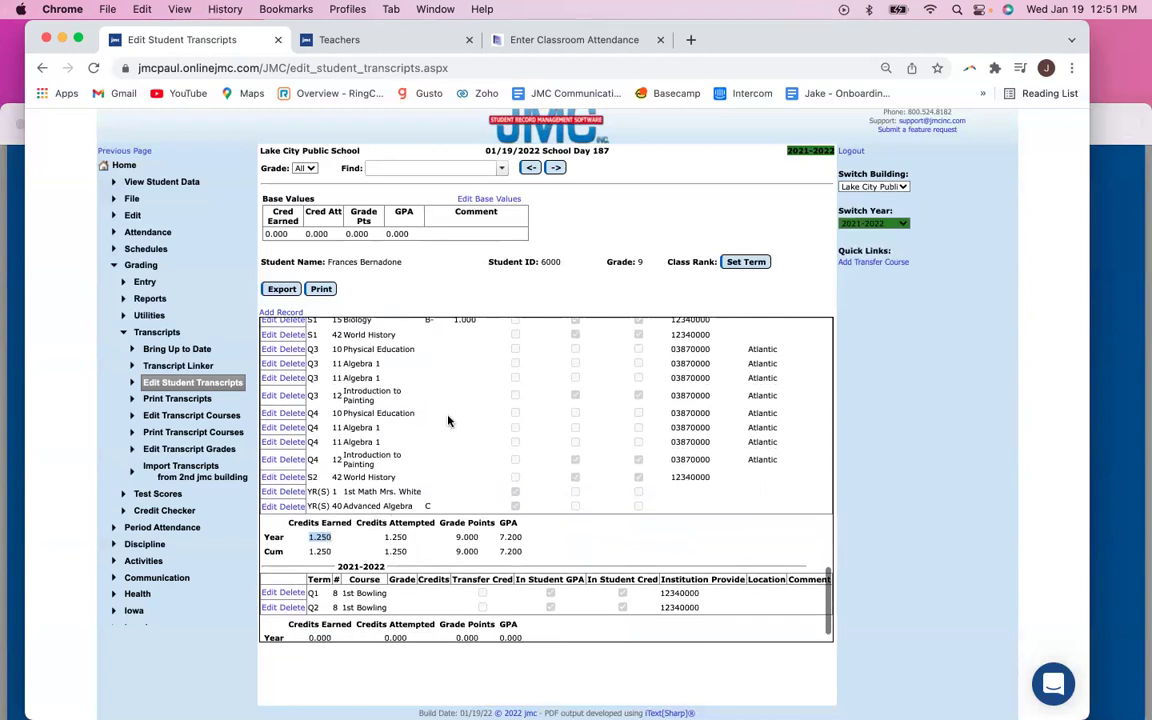
scroll(445, 425, "up", 4)
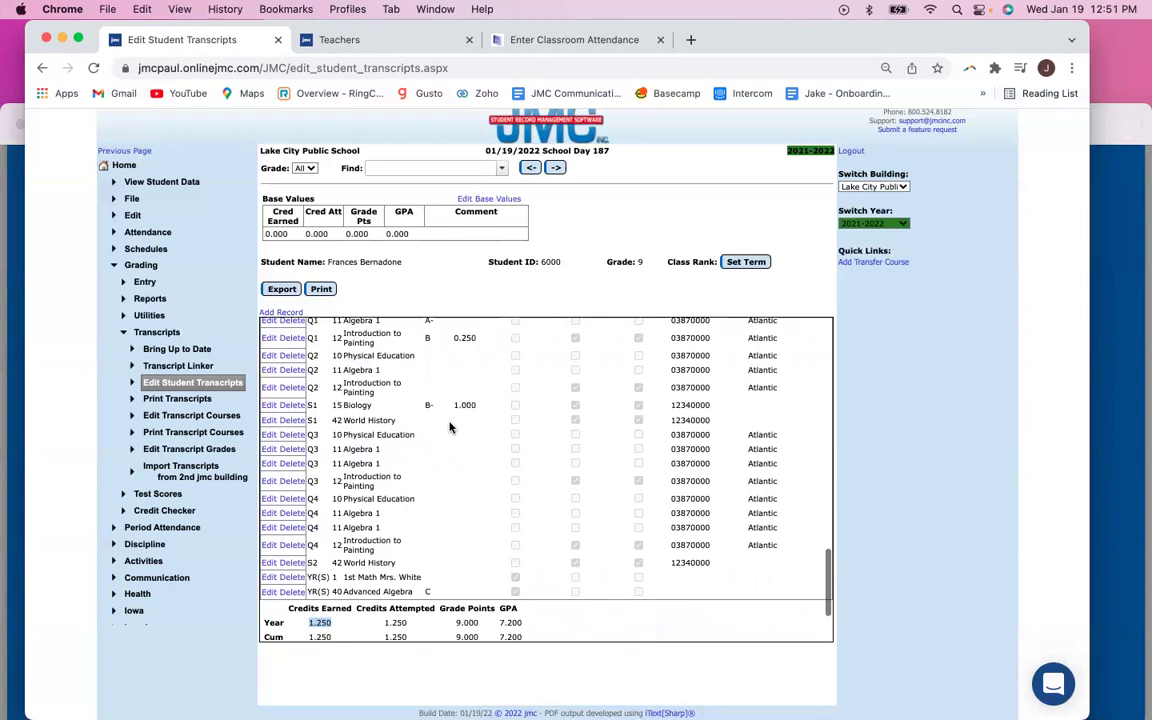
scroll(452, 424, "down", 1)
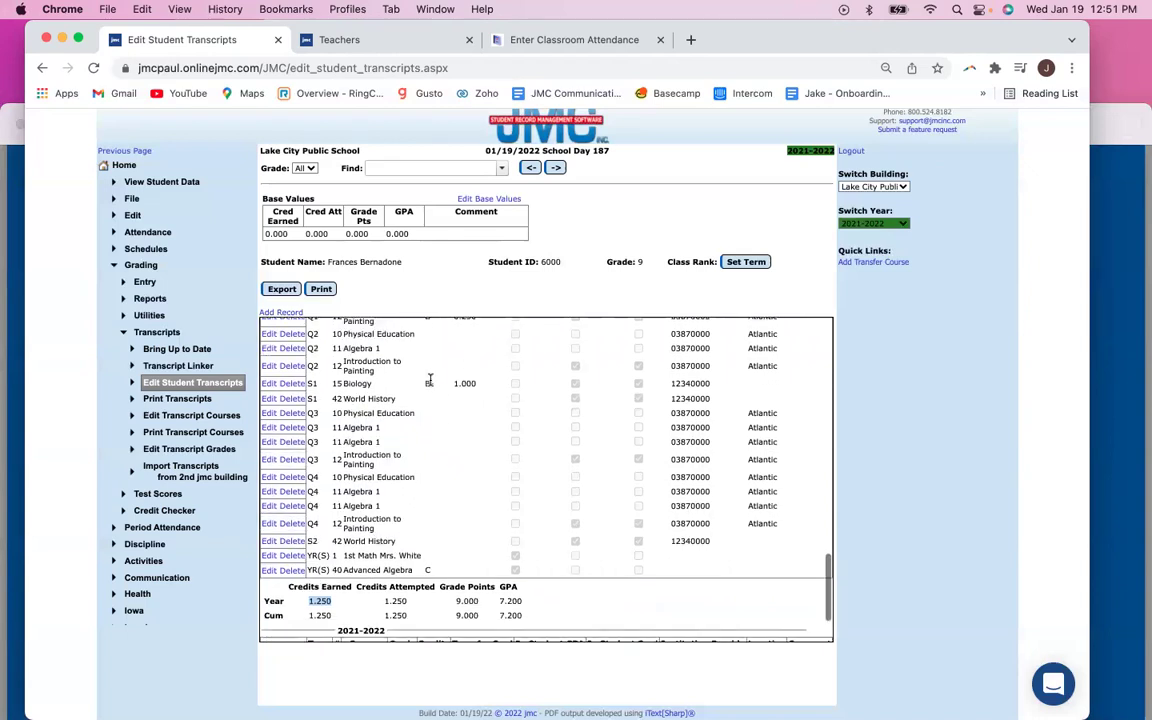
scroll(430, 380, "up", 1)
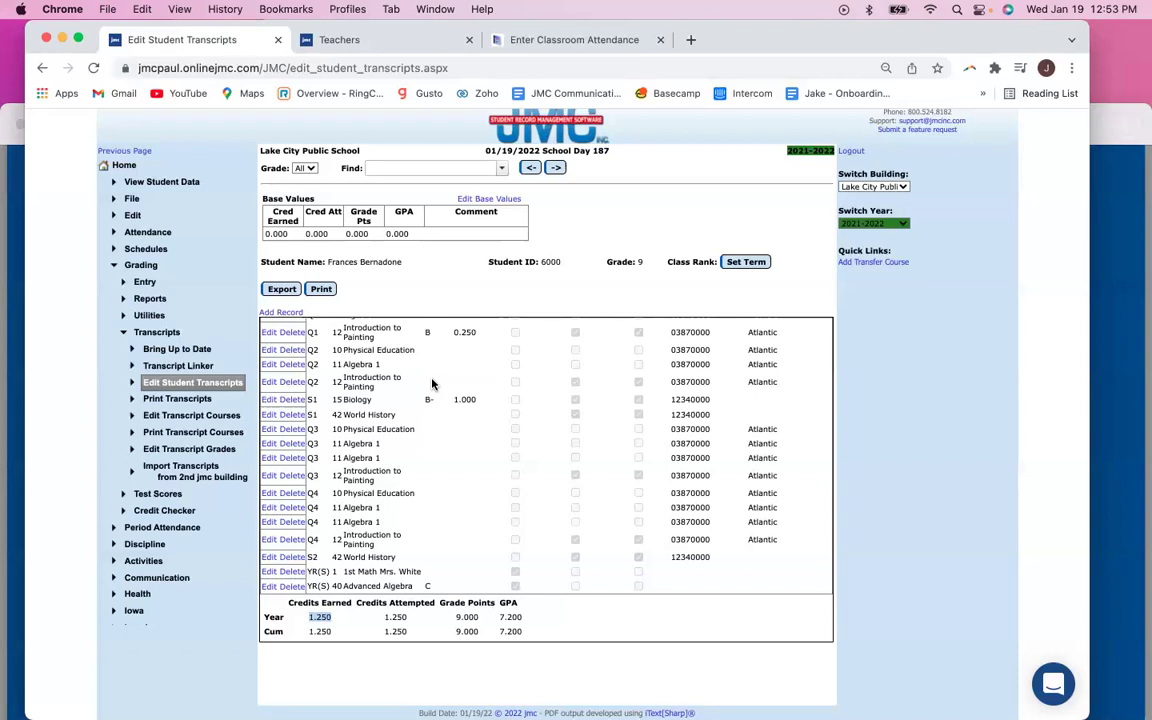
- Open the same student's schedule for editing and check the sections available for the 1st Bowling course
left_click(141, 250)
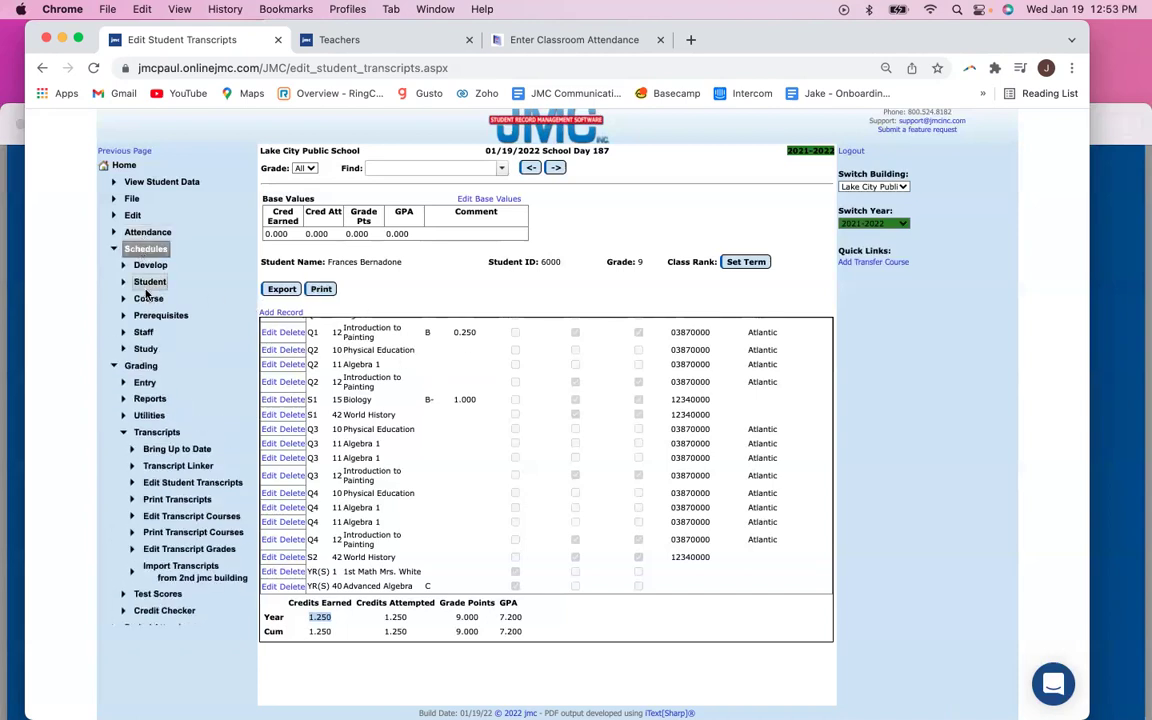
left_click(146, 297)
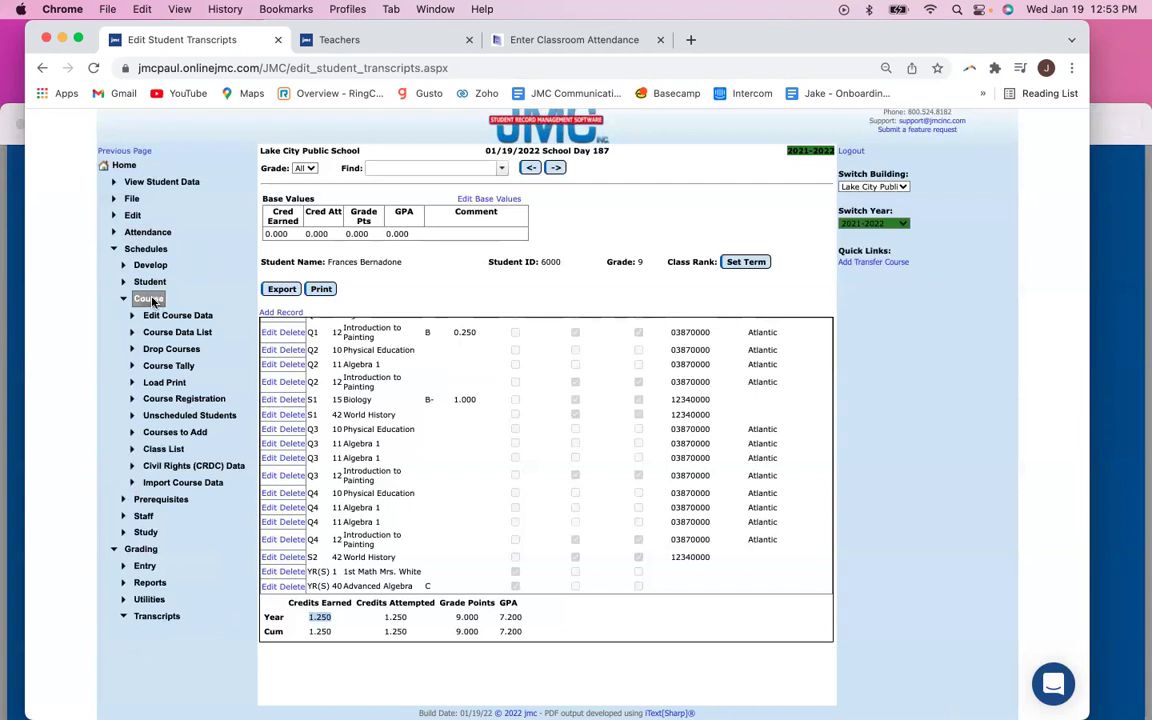
left_click(148, 298)
left_click(150, 283)
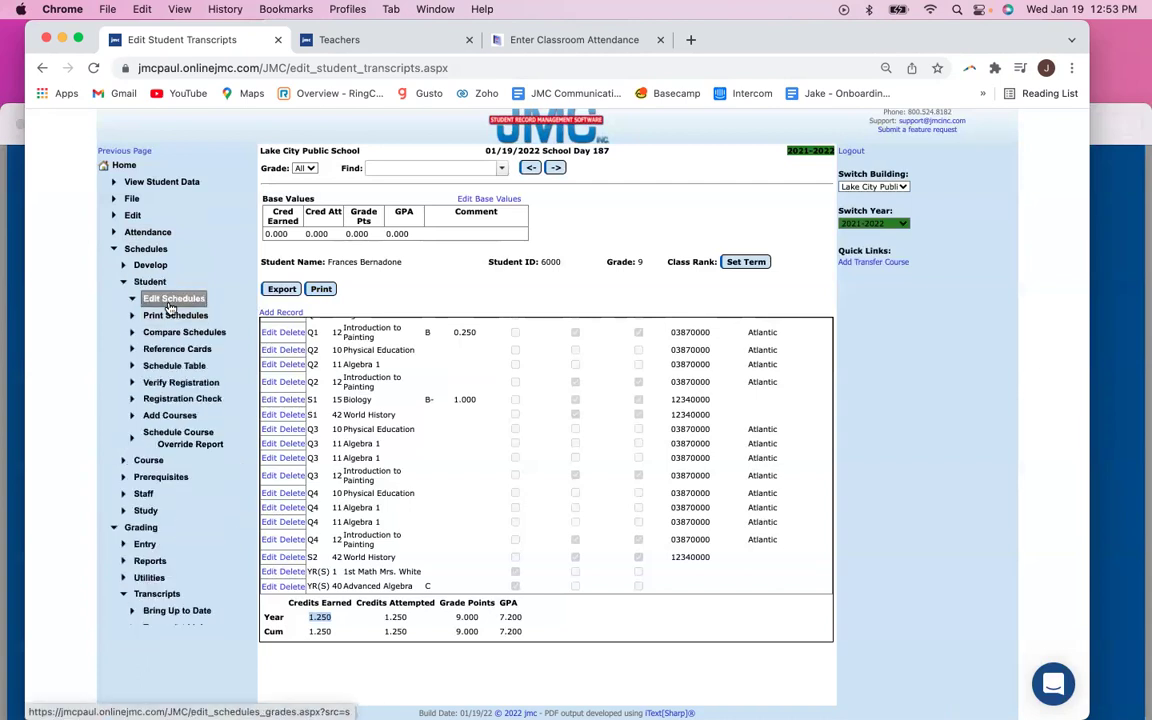
left_click(162, 300)
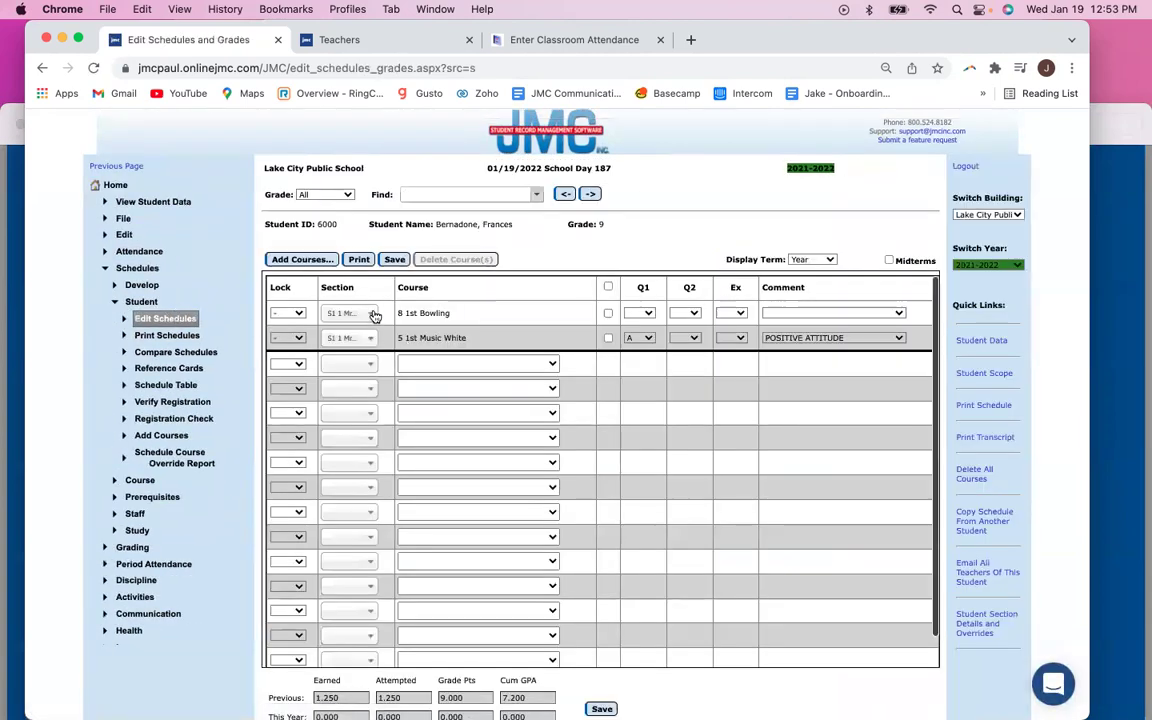
left_click(370, 315)
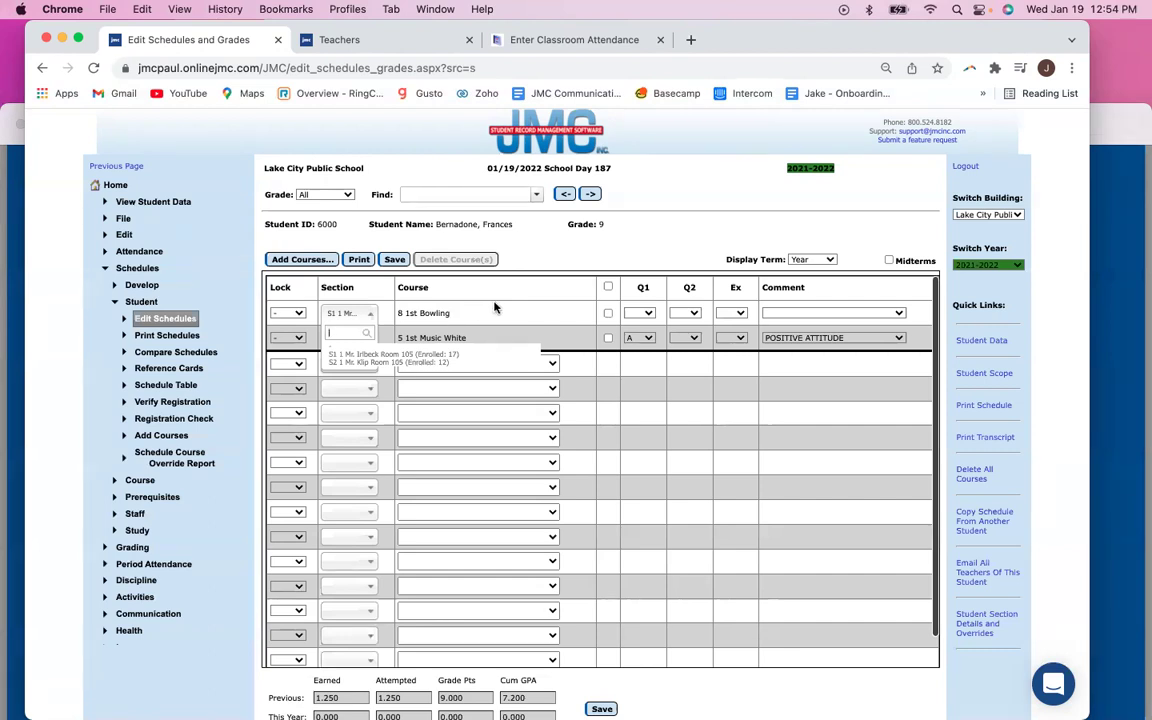
left_click(494, 308)
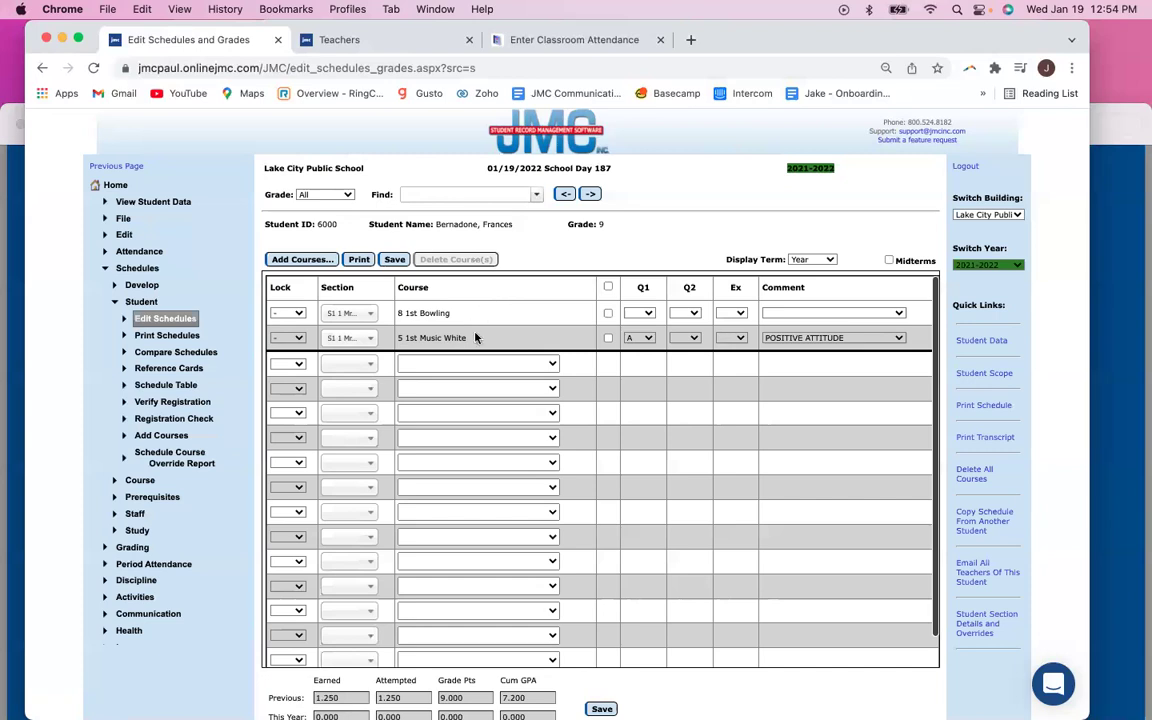
- Switch to the schedule of the student enrolled in KG Math Freid, KG PE Freid and Science - PF
left_click(534, 196)
scroll(480, 300, "down", 5)
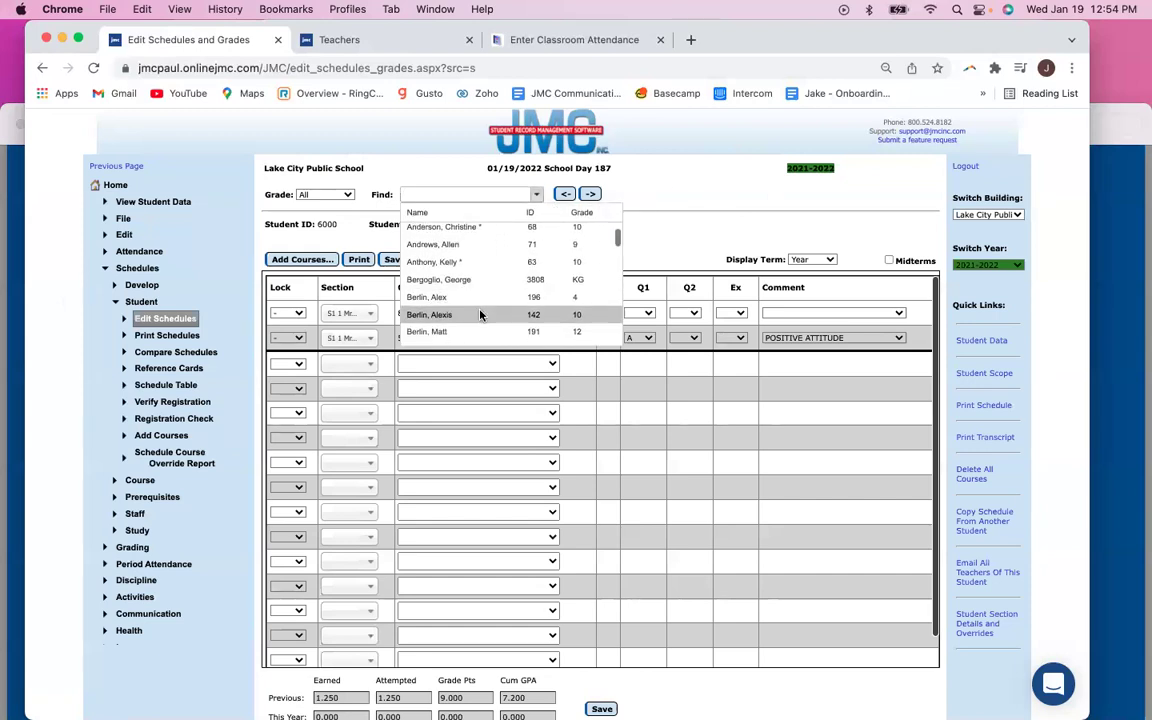
left_click(480, 319)
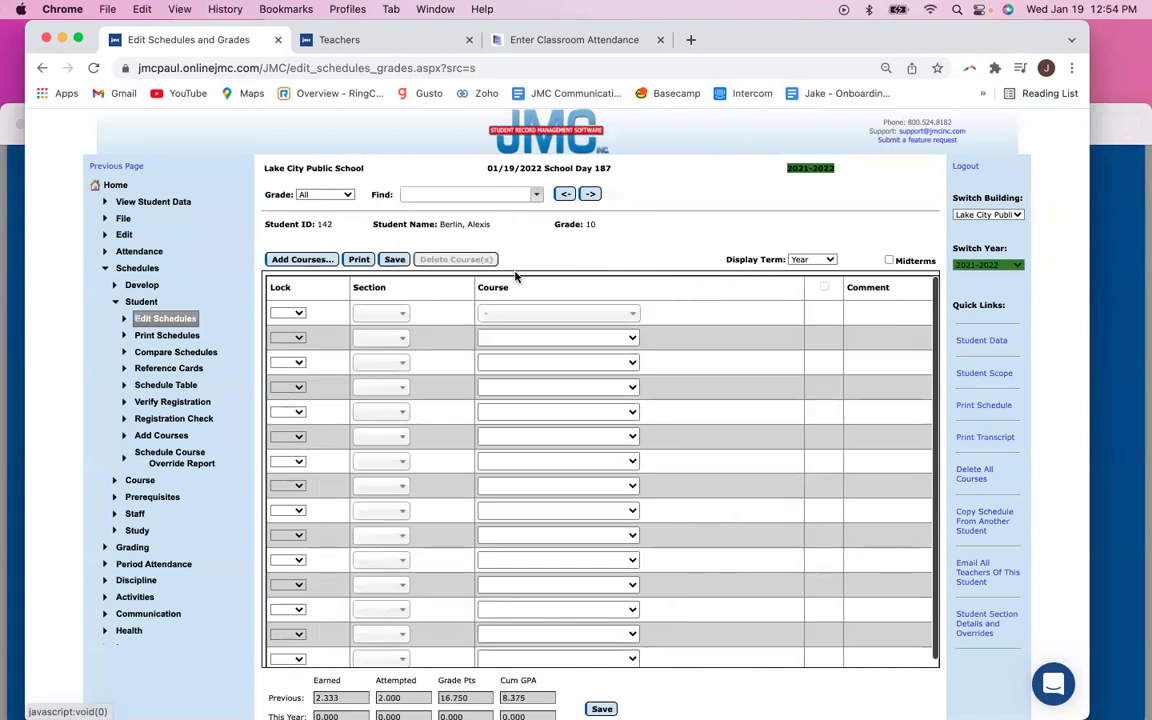
left_click(536, 194)
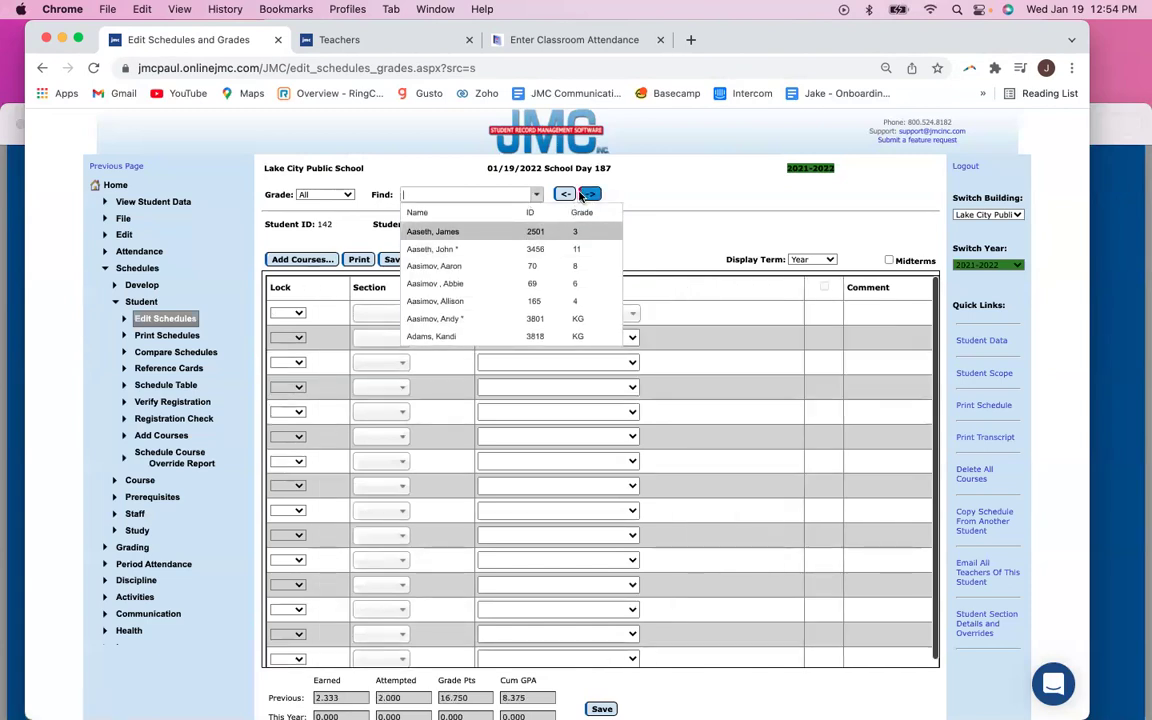
left_click(562, 195)
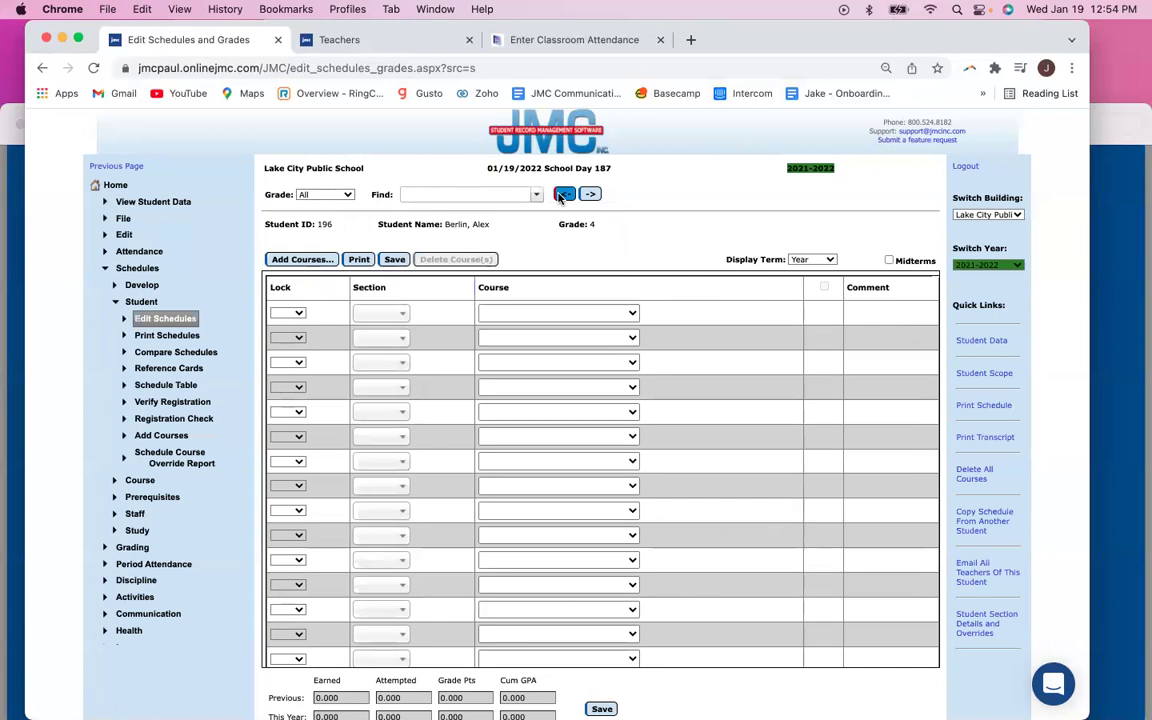
left_click(562, 195)
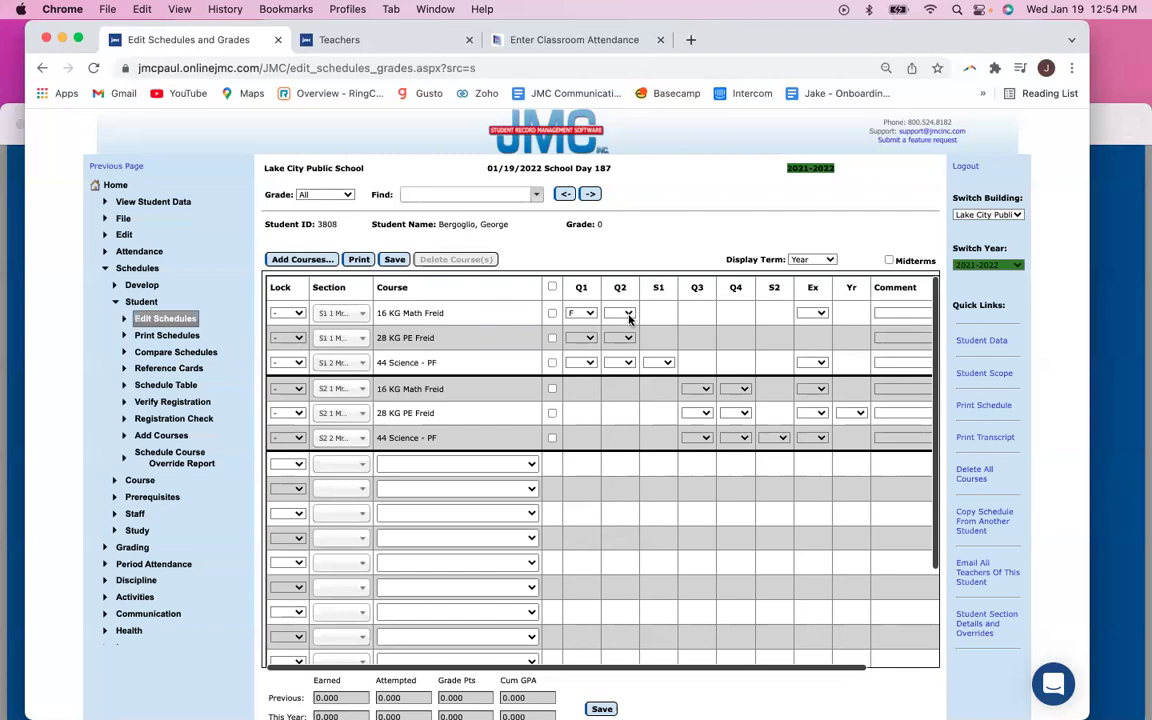
left_click(977, 624)
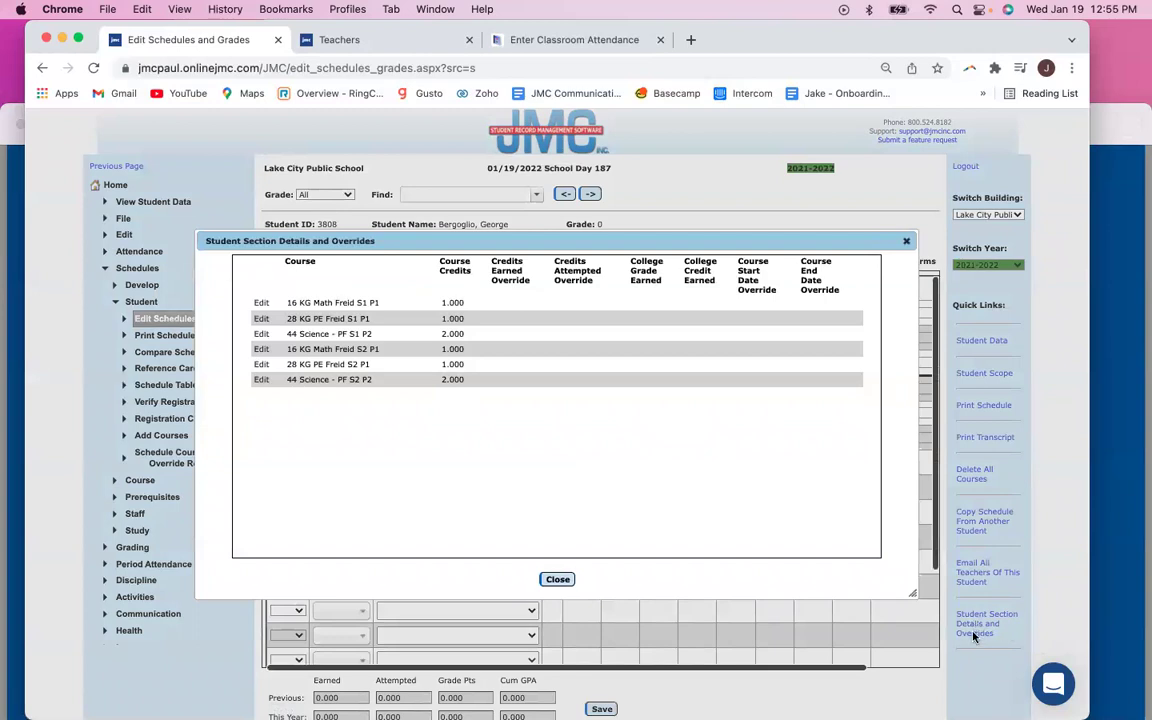
left_click(260, 304)
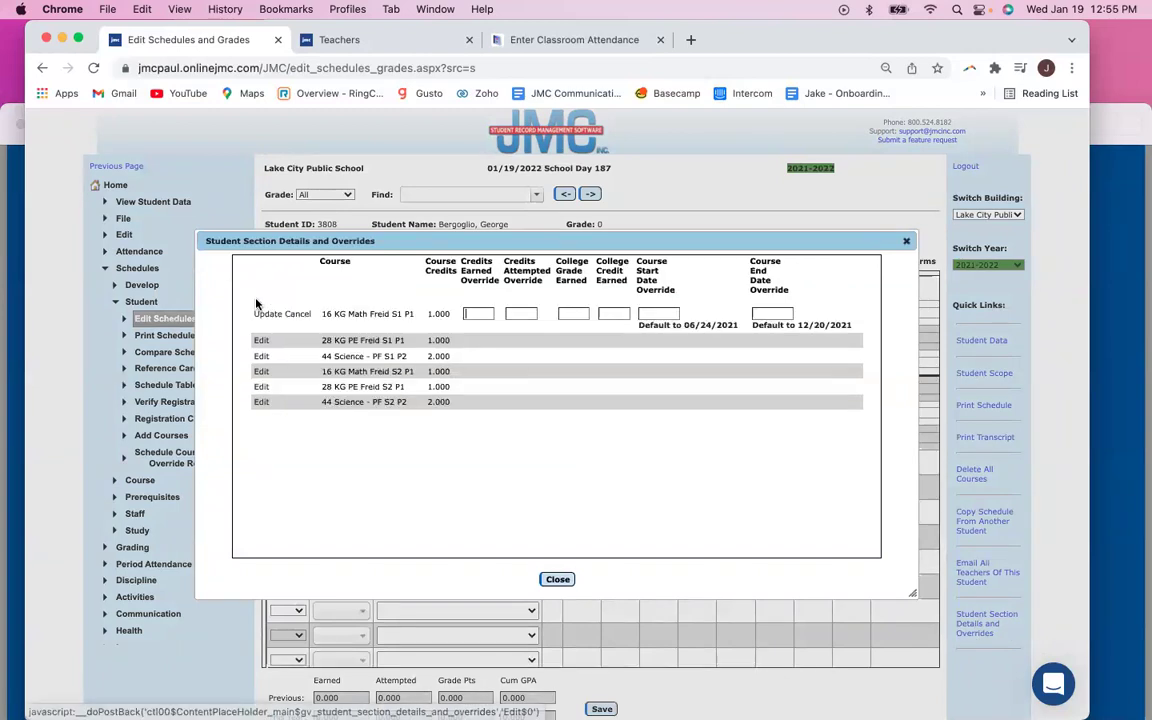
left_click(481, 313)
type(".5")
left_click(521, 313)
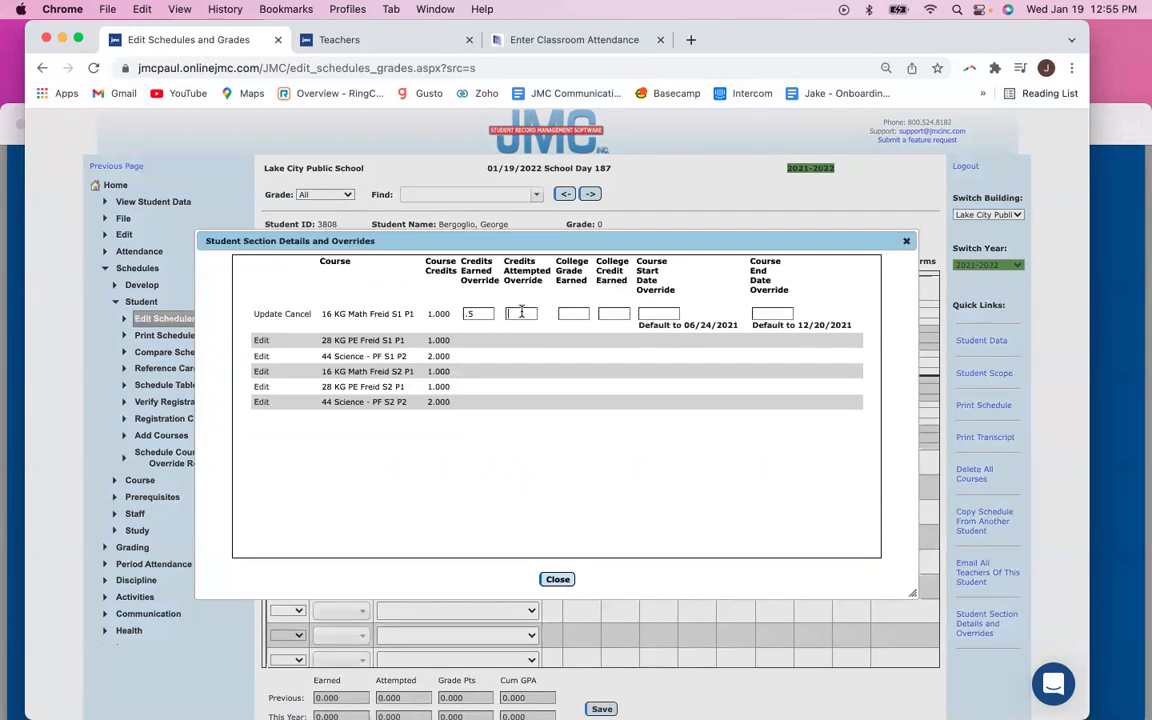
type(".5")
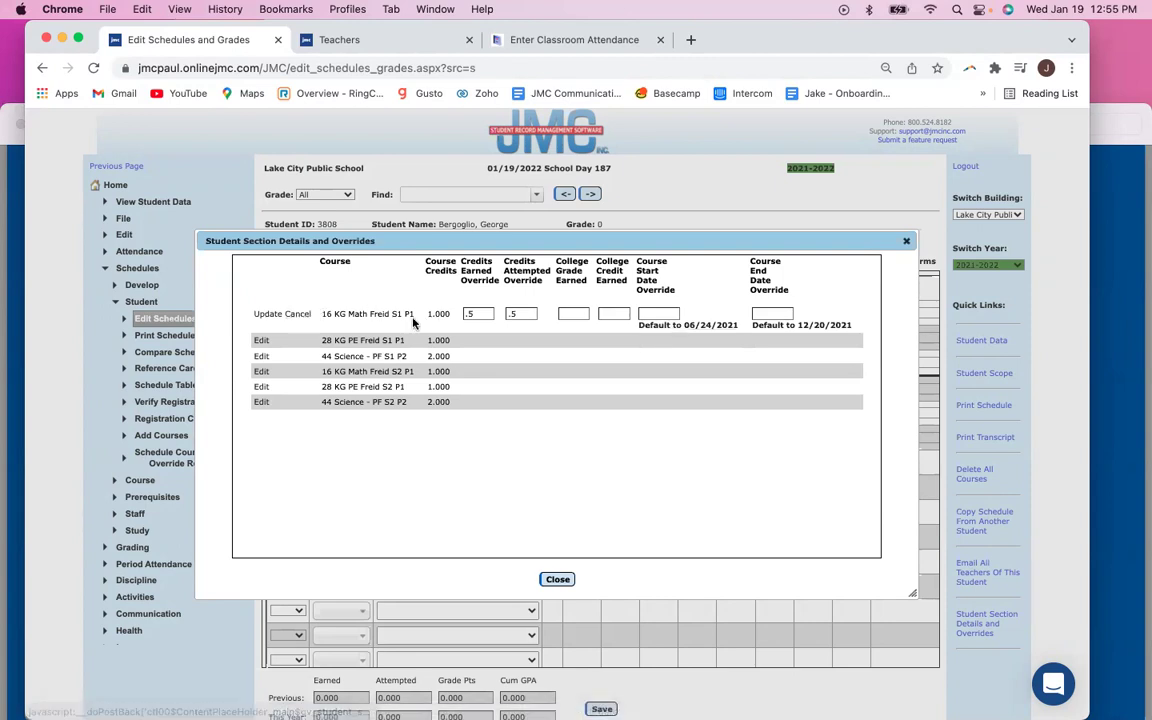
left_click(292, 314)
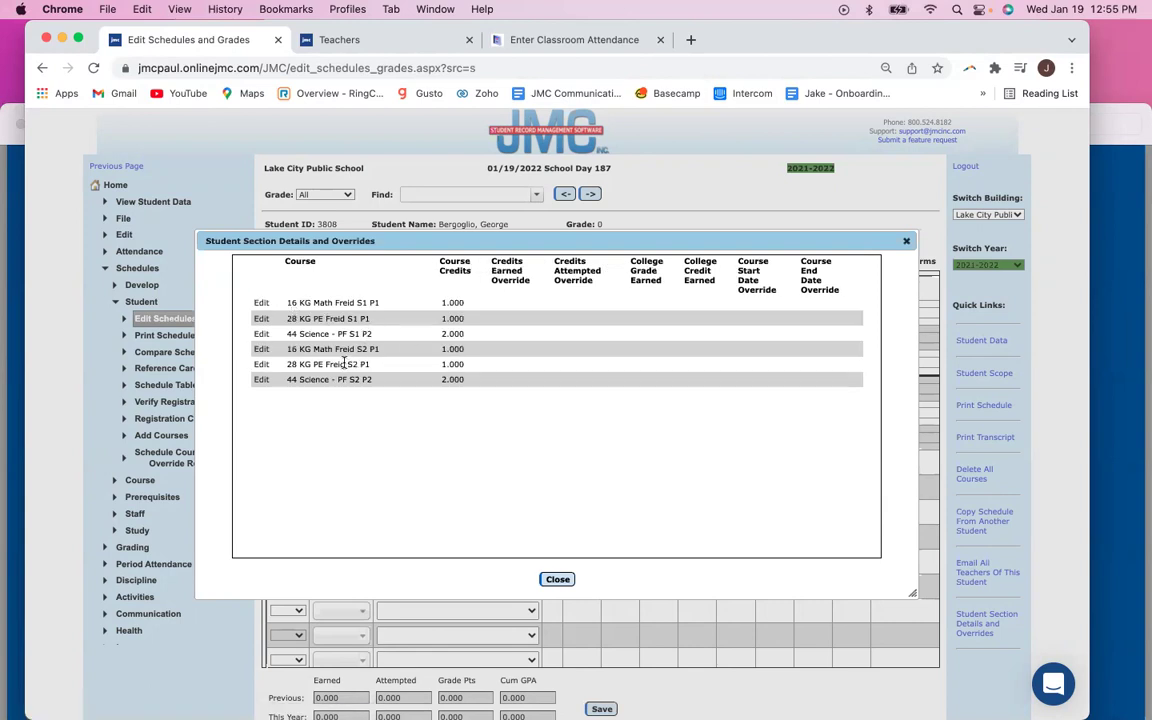
- Try to set the Credits Earned Override of KG Math Freid S2 P1 to 0, and close the overrides
left_click(261, 350)
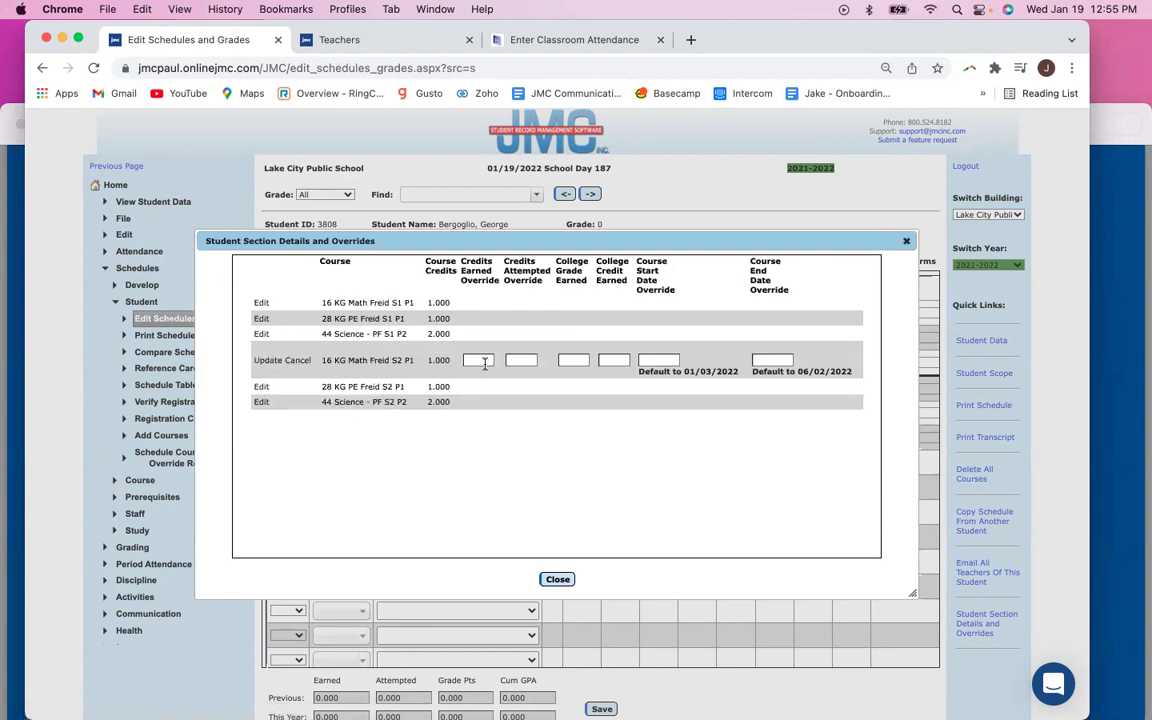
type("0")
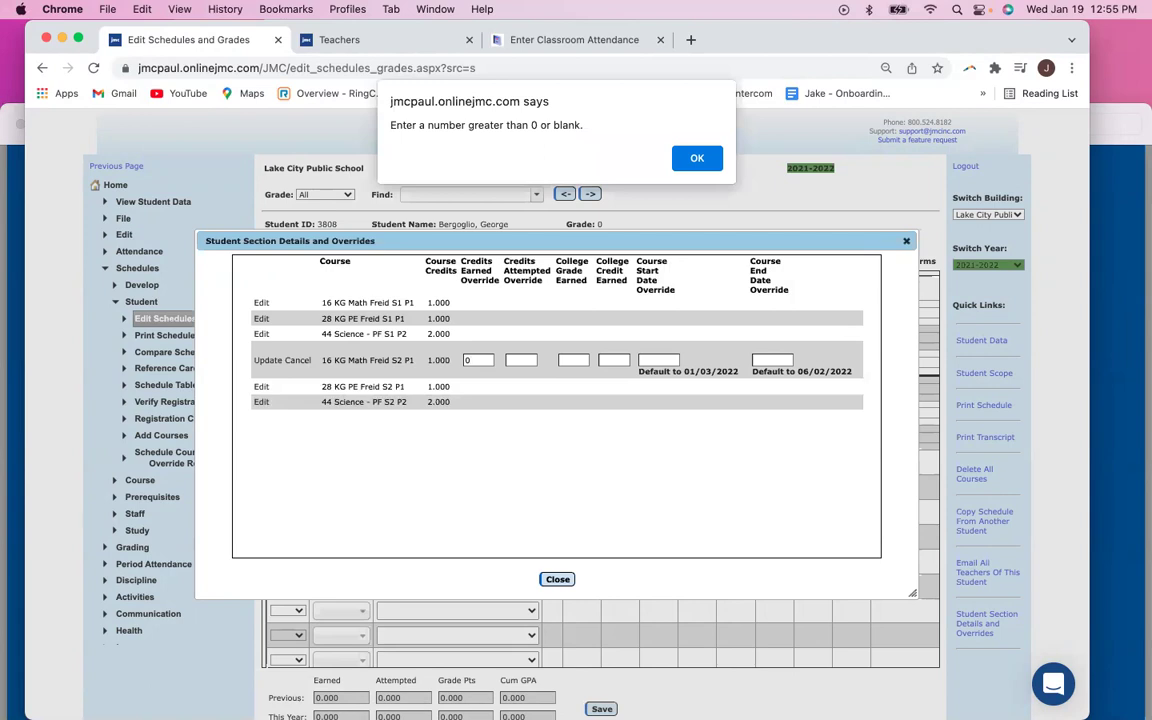
left_click(695, 158)
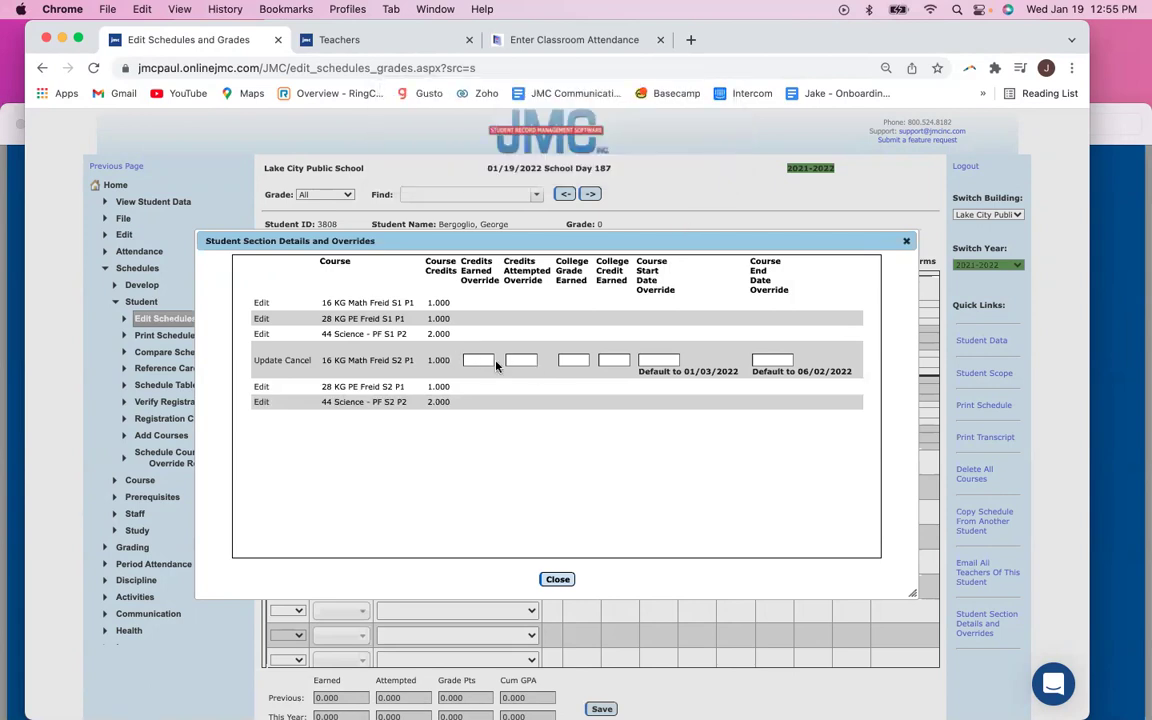
left_click(559, 580)
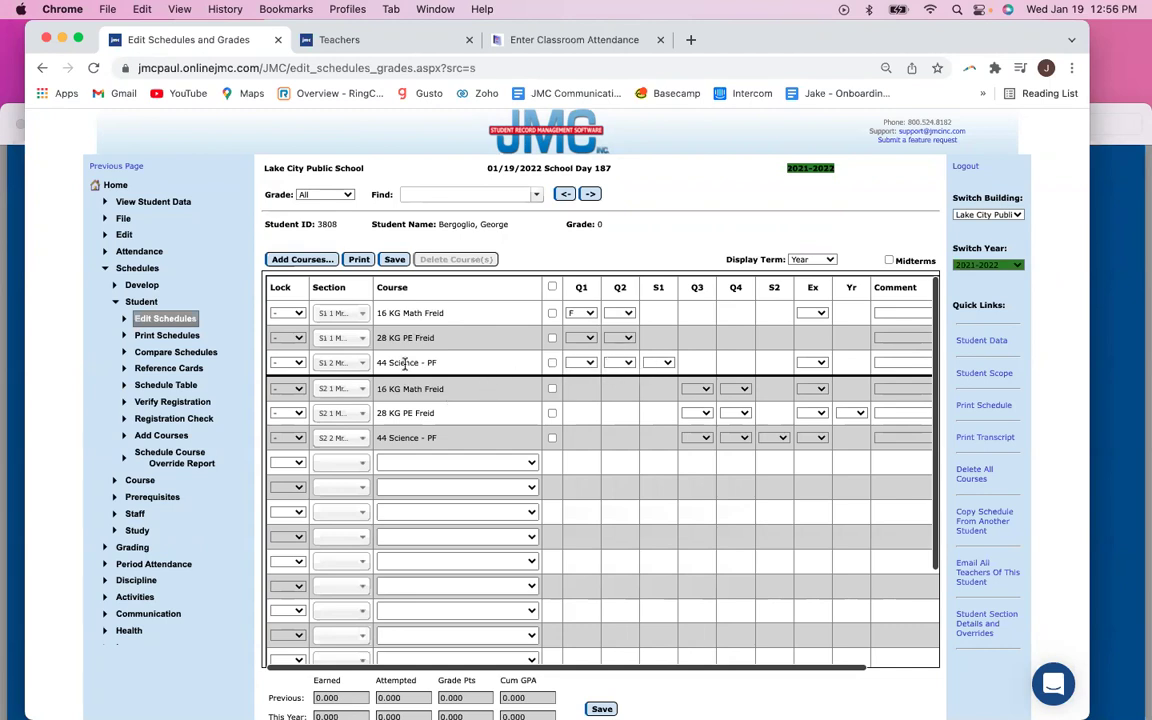
- In the student's section overrides, set both the credits earned and credits attempted of KG Math Freid S2 P1 to .5
left_click(973, 630)
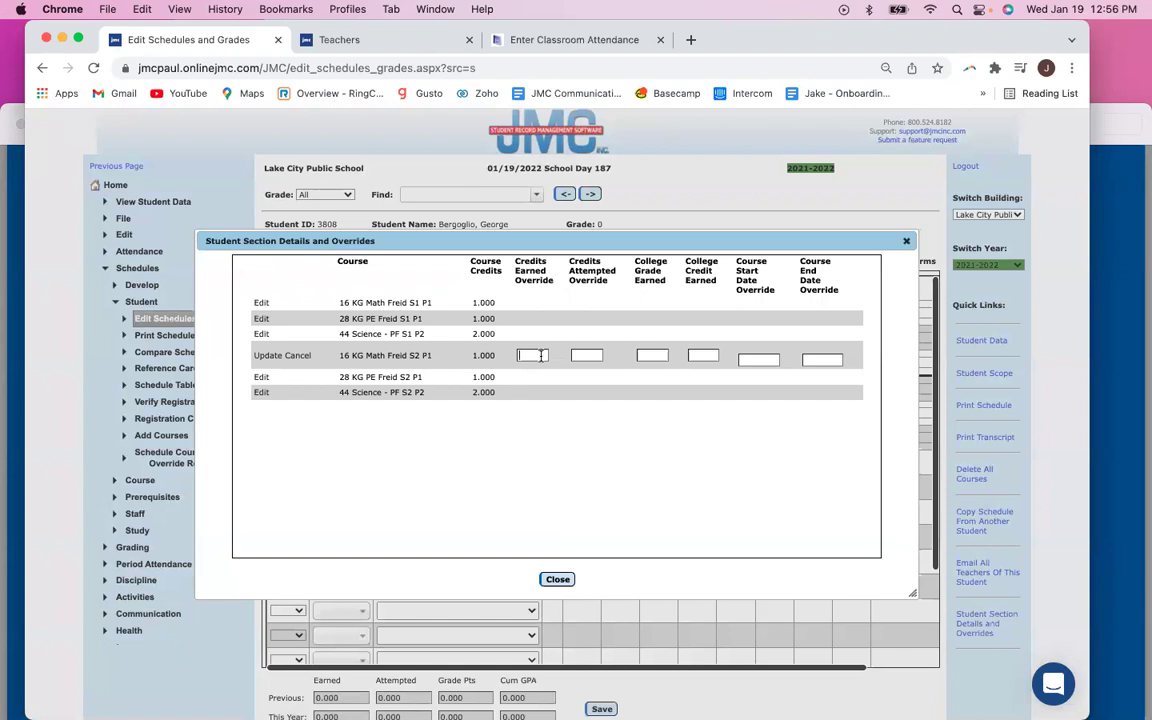
type(".5")
left_click(586, 355)
type(".5")
left_click(698, 355)
- Override the KG Math Freid S2 P1 course dates with start 01/01/21 and end 02/01/22, and save the section's overrides
left_click(757, 362)
type("01/01/21")
left_click(819, 362)
type("02/01/22")
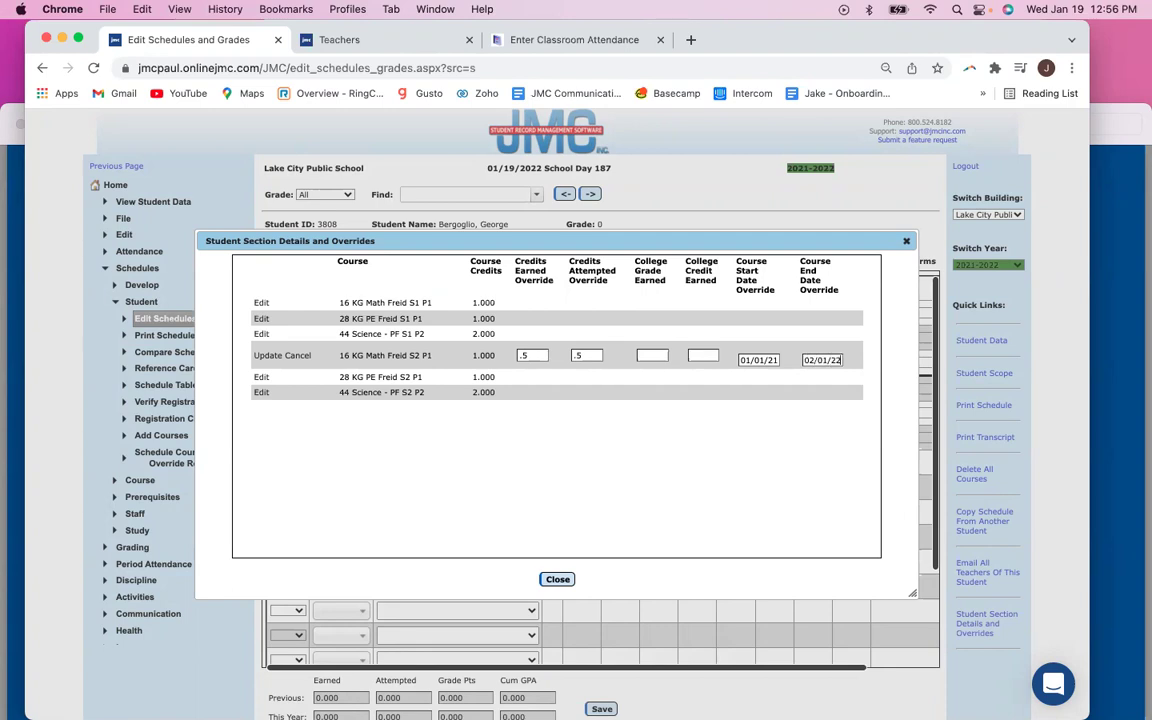
left_click(264, 355)
left_click(690, 175)
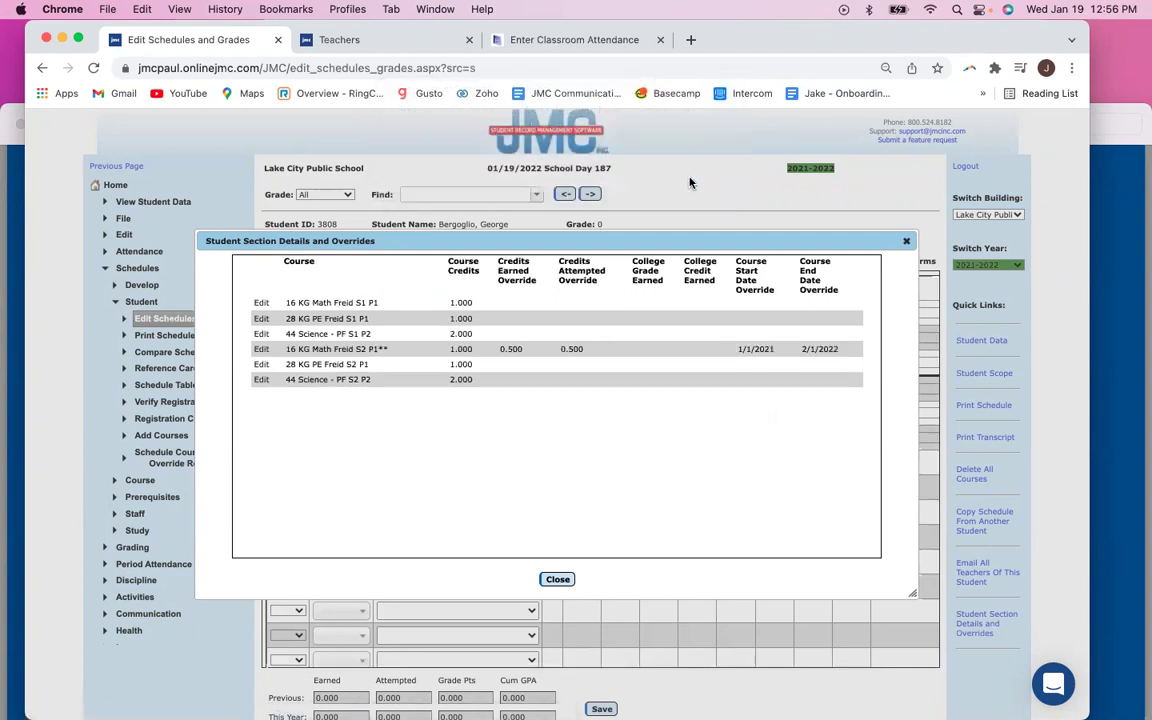
left_click(557, 579)
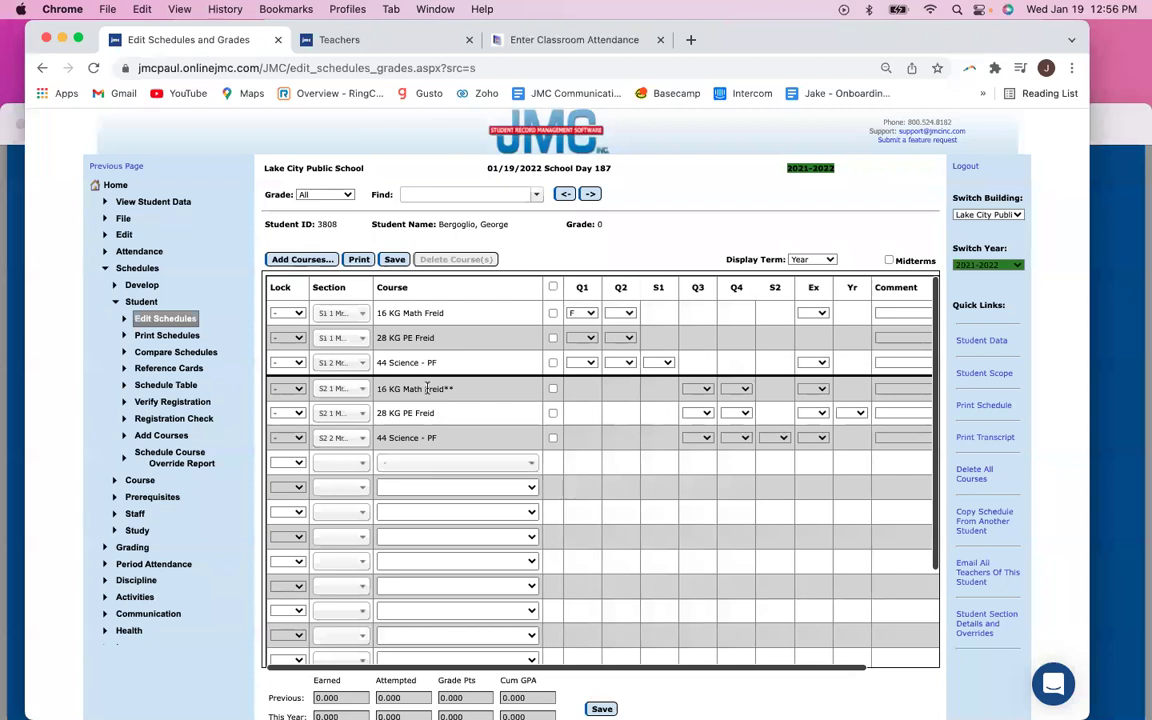
- Give the second-semester KG Math Freid course a Q3 grade of A, save the schedule and reload the student's record
left_click(704, 390)
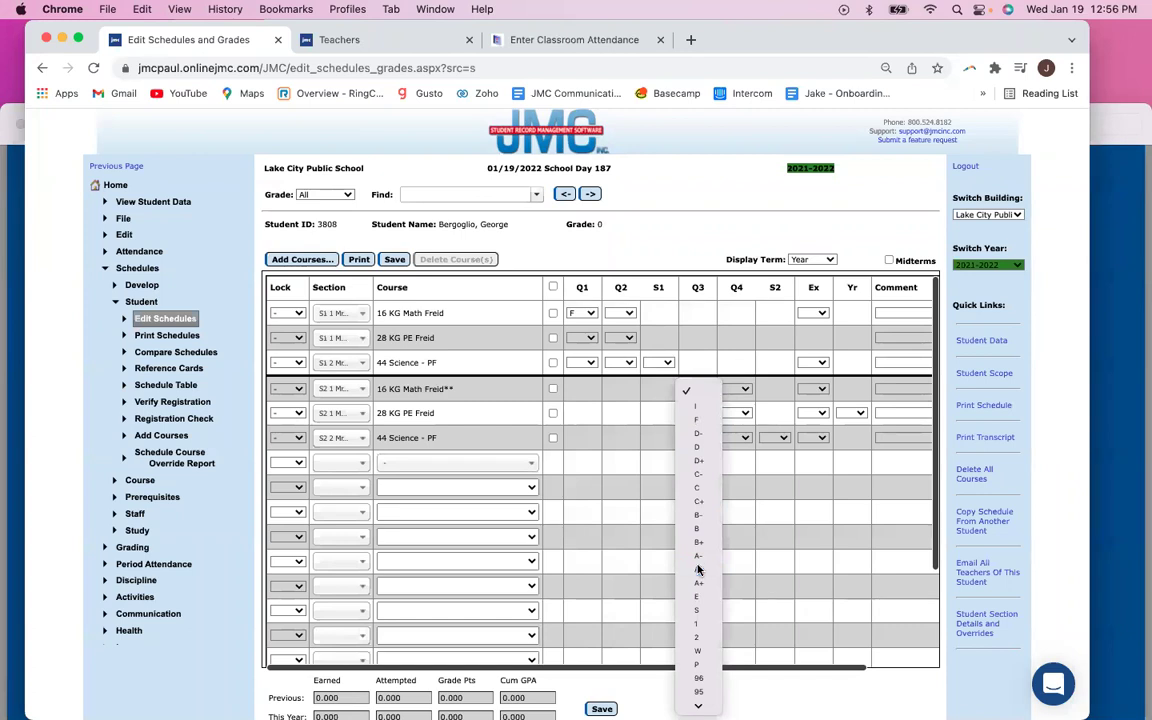
left_click(698, 569)
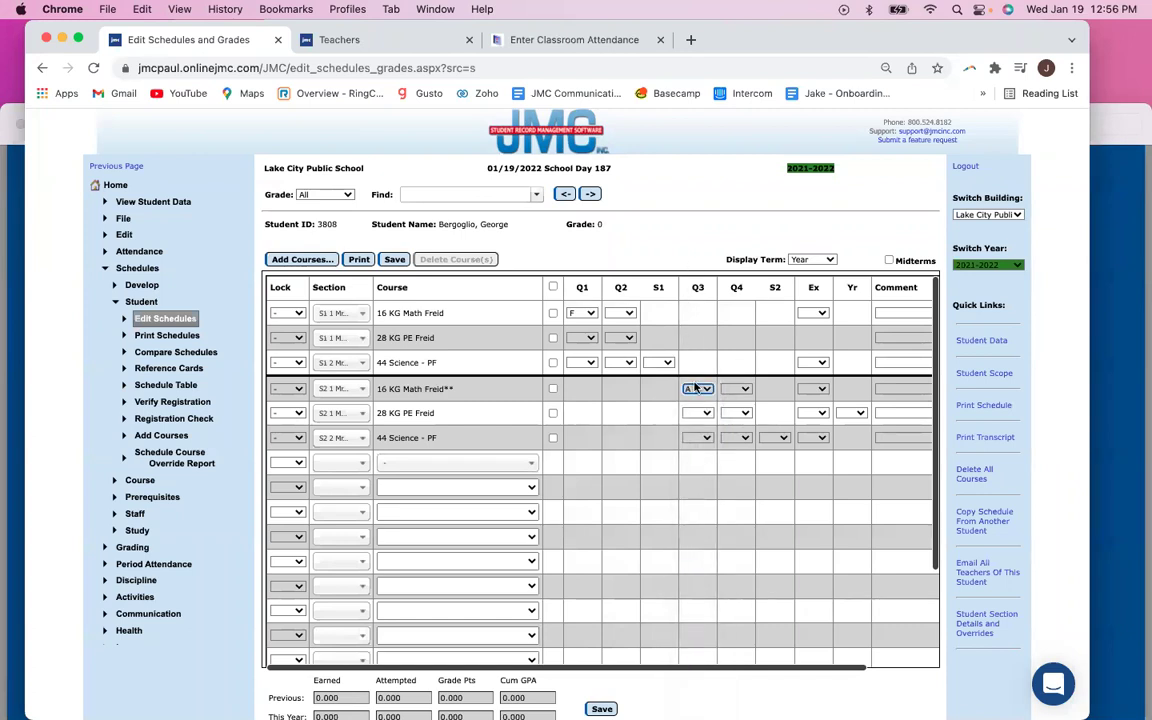
left_click(395, 260)
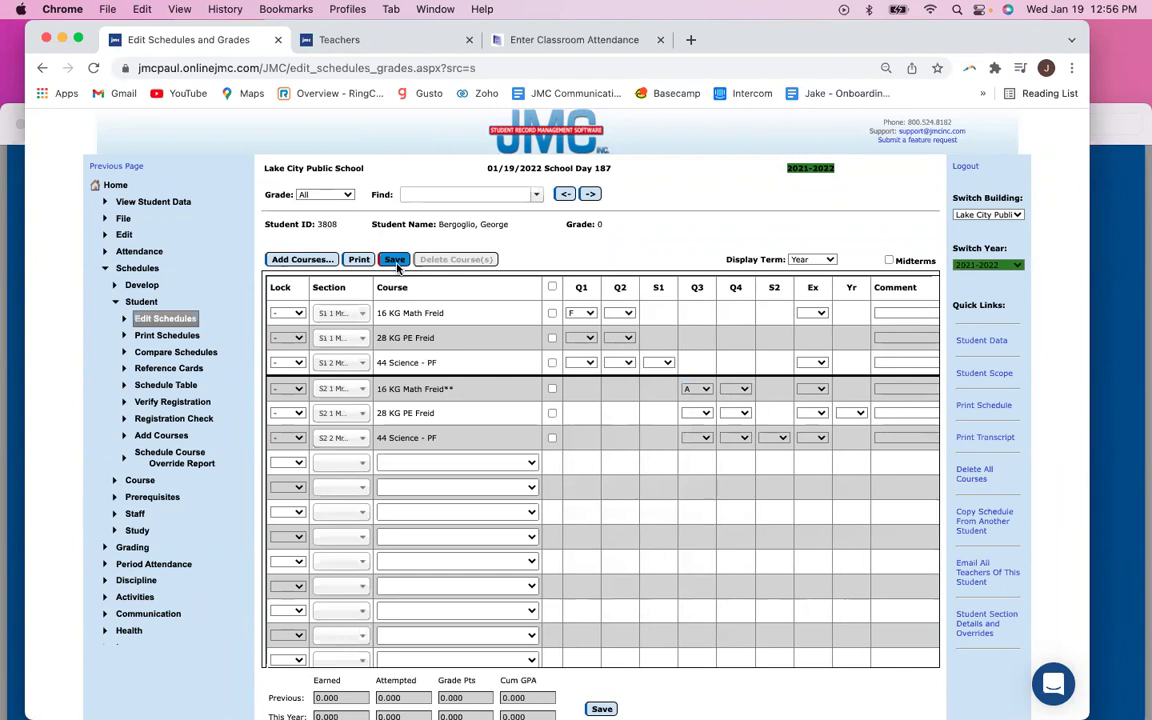
left_click(590, 196)
left_click(565, 195)
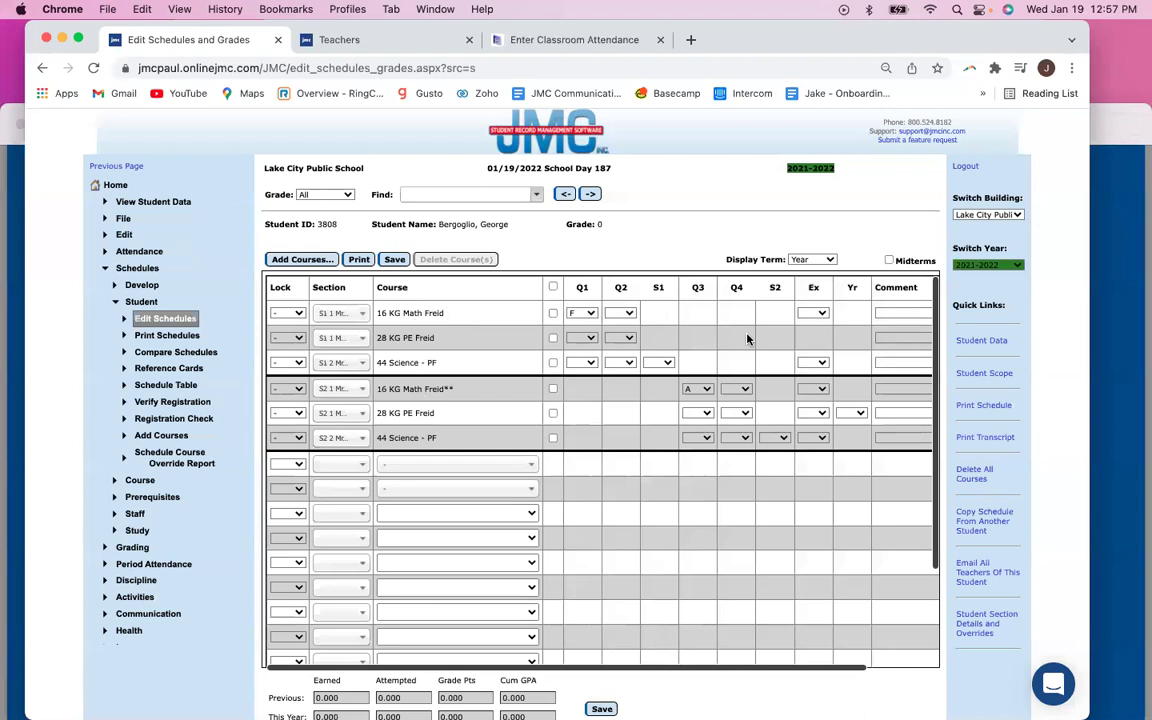
- Switch to the webinar PDF in Preview and present it full screen, advancing to the Upcoming webinar schedule slide
left_click(1108, 291)
left_click_drag(532, 131, 535, 72)
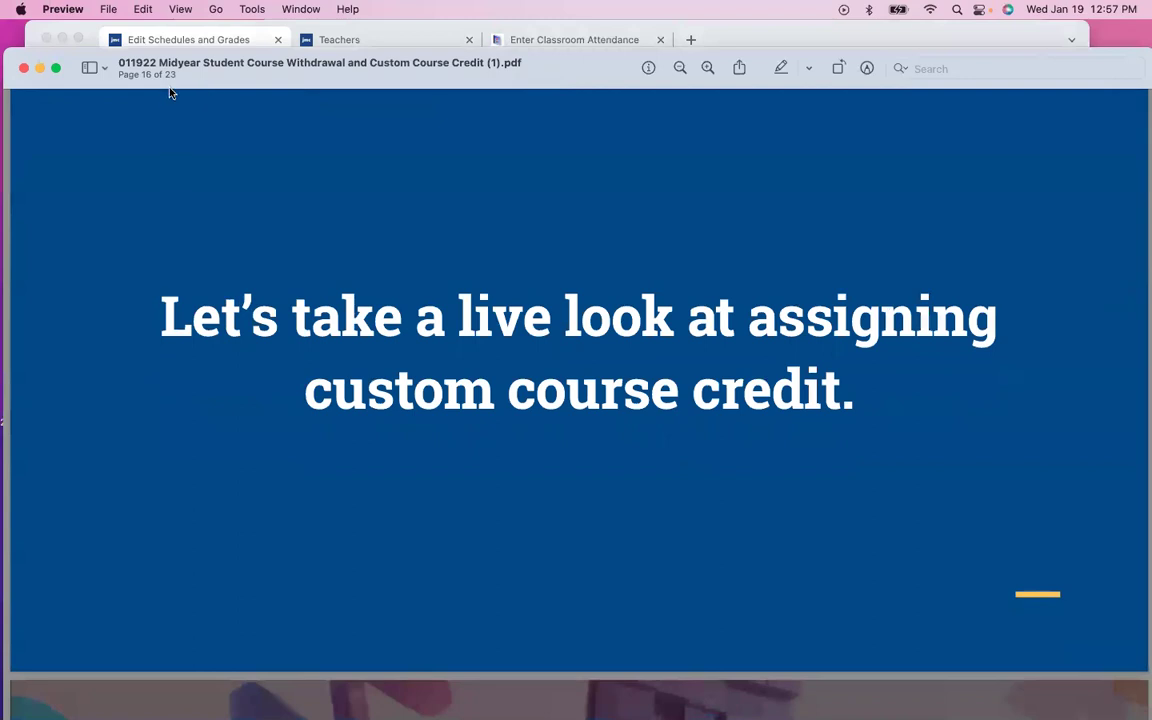
left_click(57, 69)
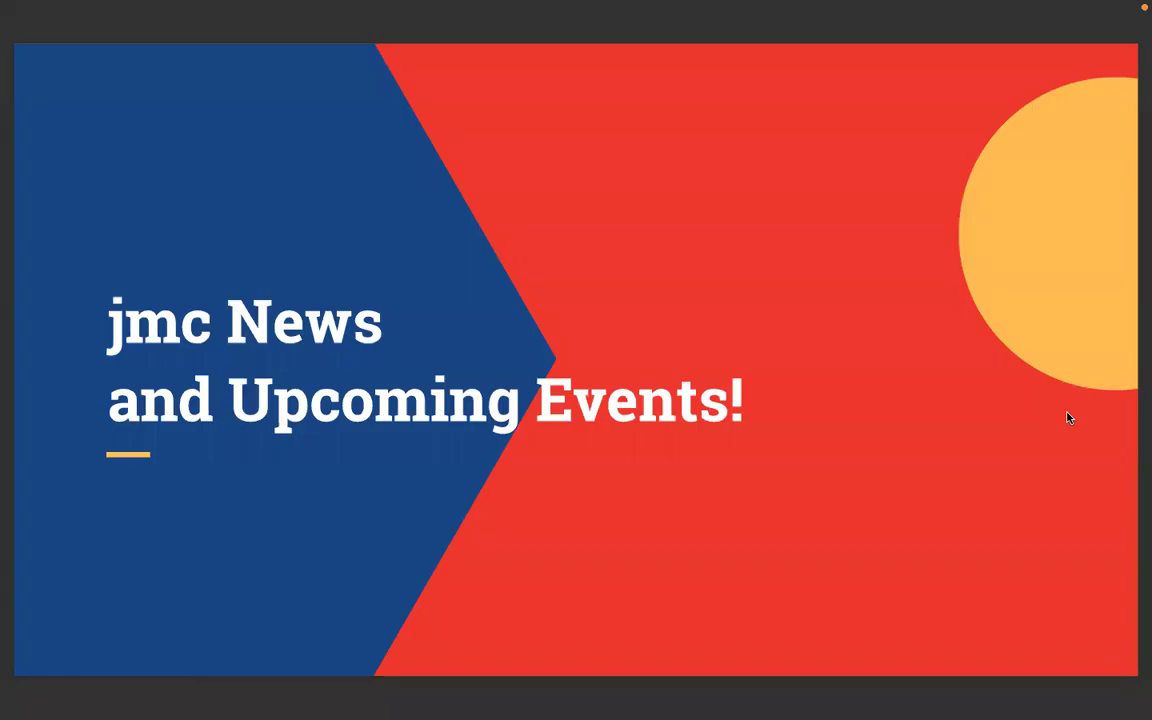
key("Right")
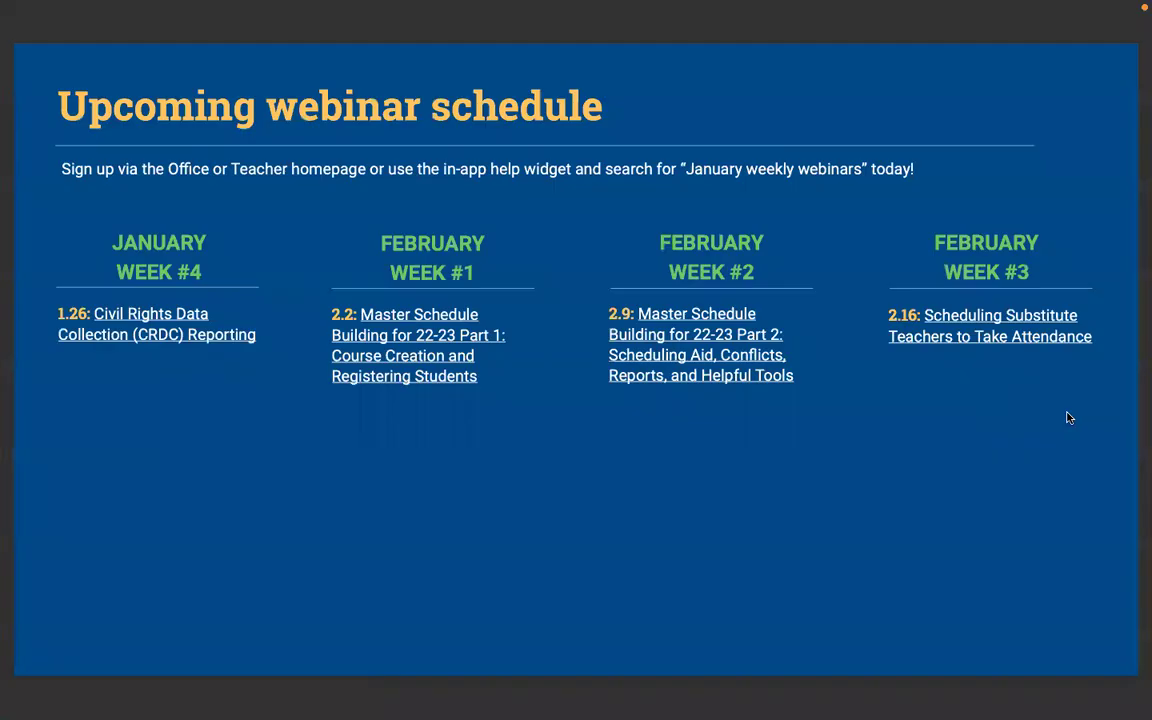